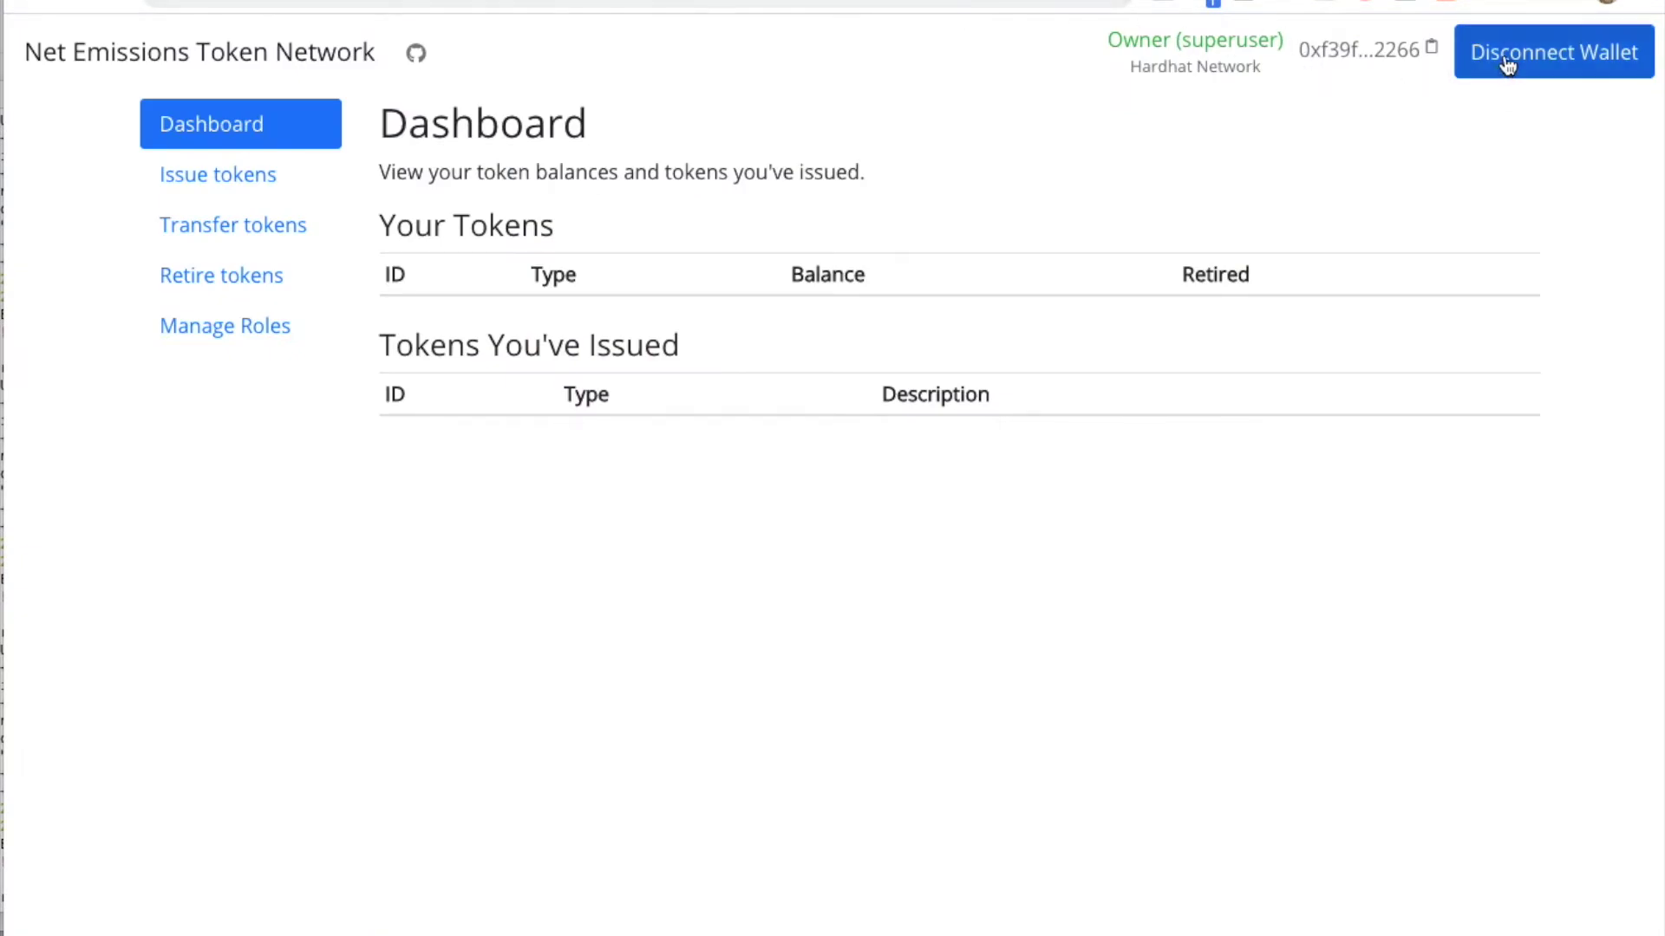
- Register 0x7099…79c8 as a REC Dealer in Manage Roles and confirm it in MetaMask
{"action": "left_click", "coordinate": [261, 328]}
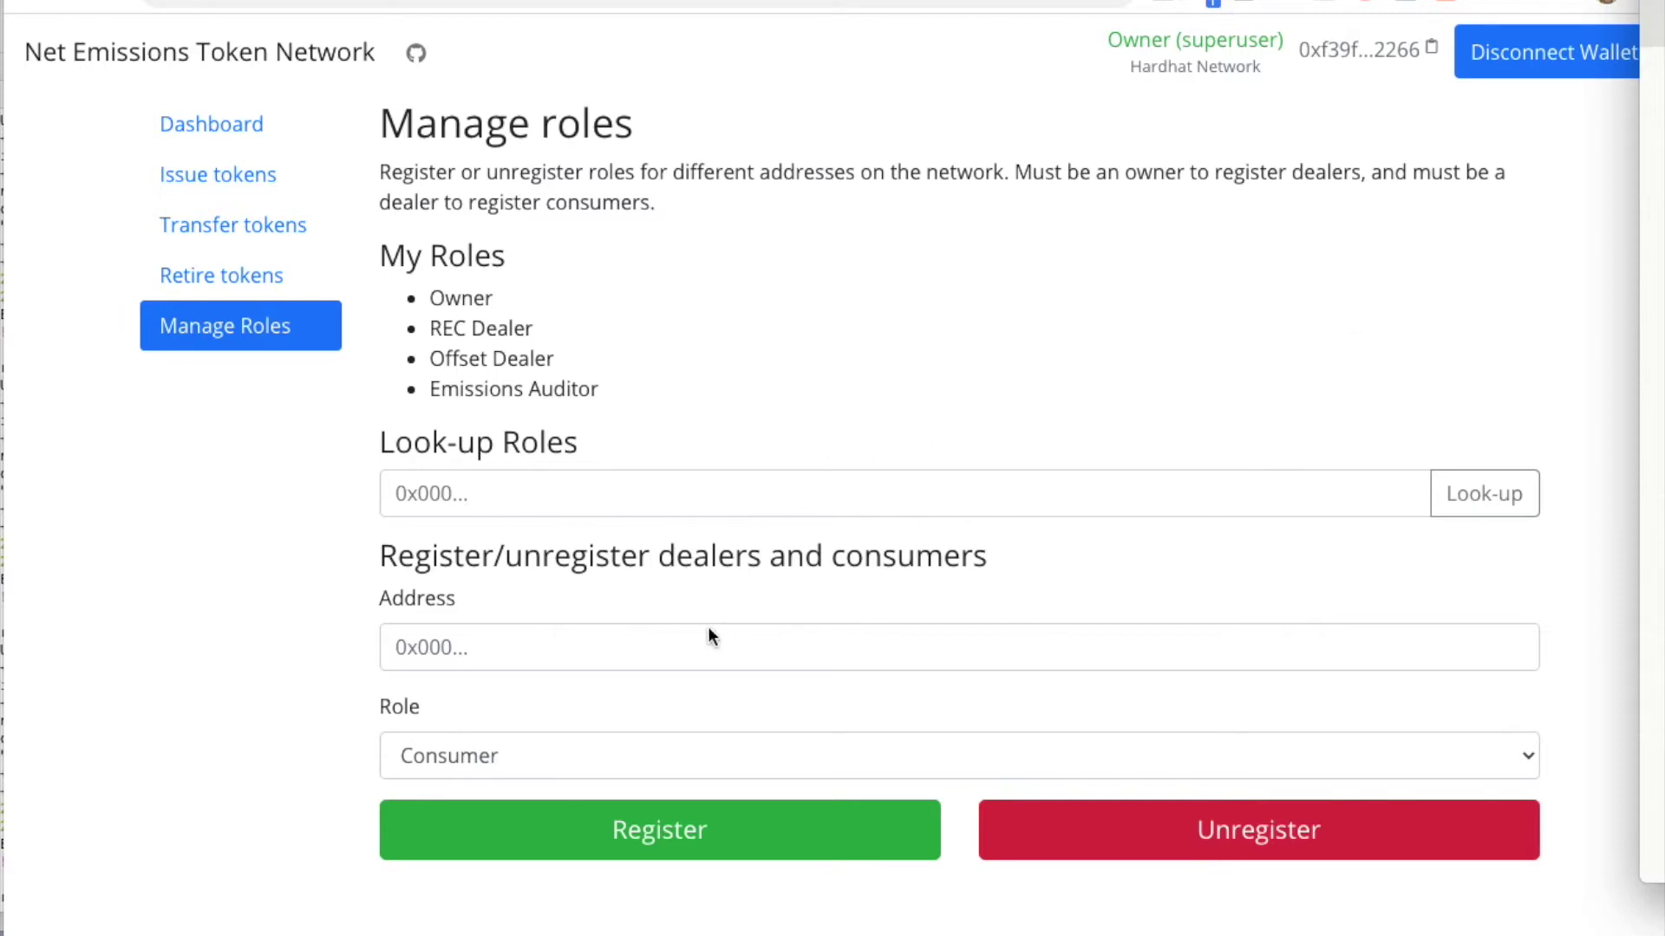
{"action": "left_click", "coordinate": [647, 642]}
{"action": "type", "text": "0x70997970c51812dc3a010c7d01b50e0d17dc79c8"}
{"action": "left_click", "coordinate": [618, 754]}
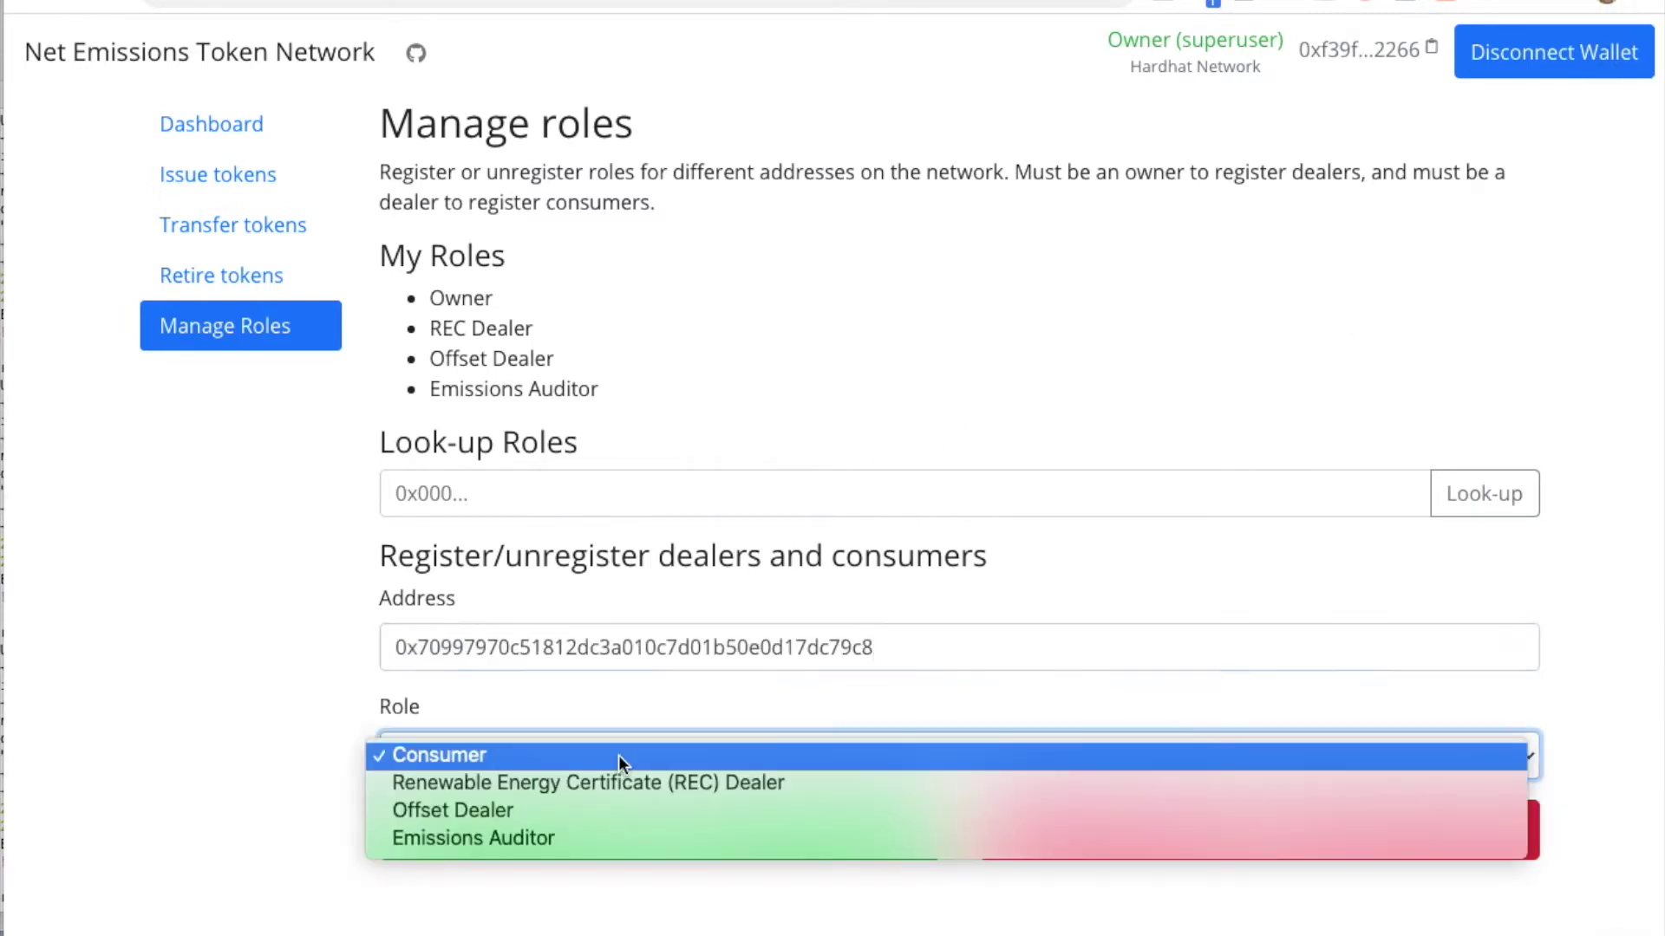
{"action": "left_click", "coordinate": [621, 789]}
{"action": "left_click", "coordinate": [665, 829]}
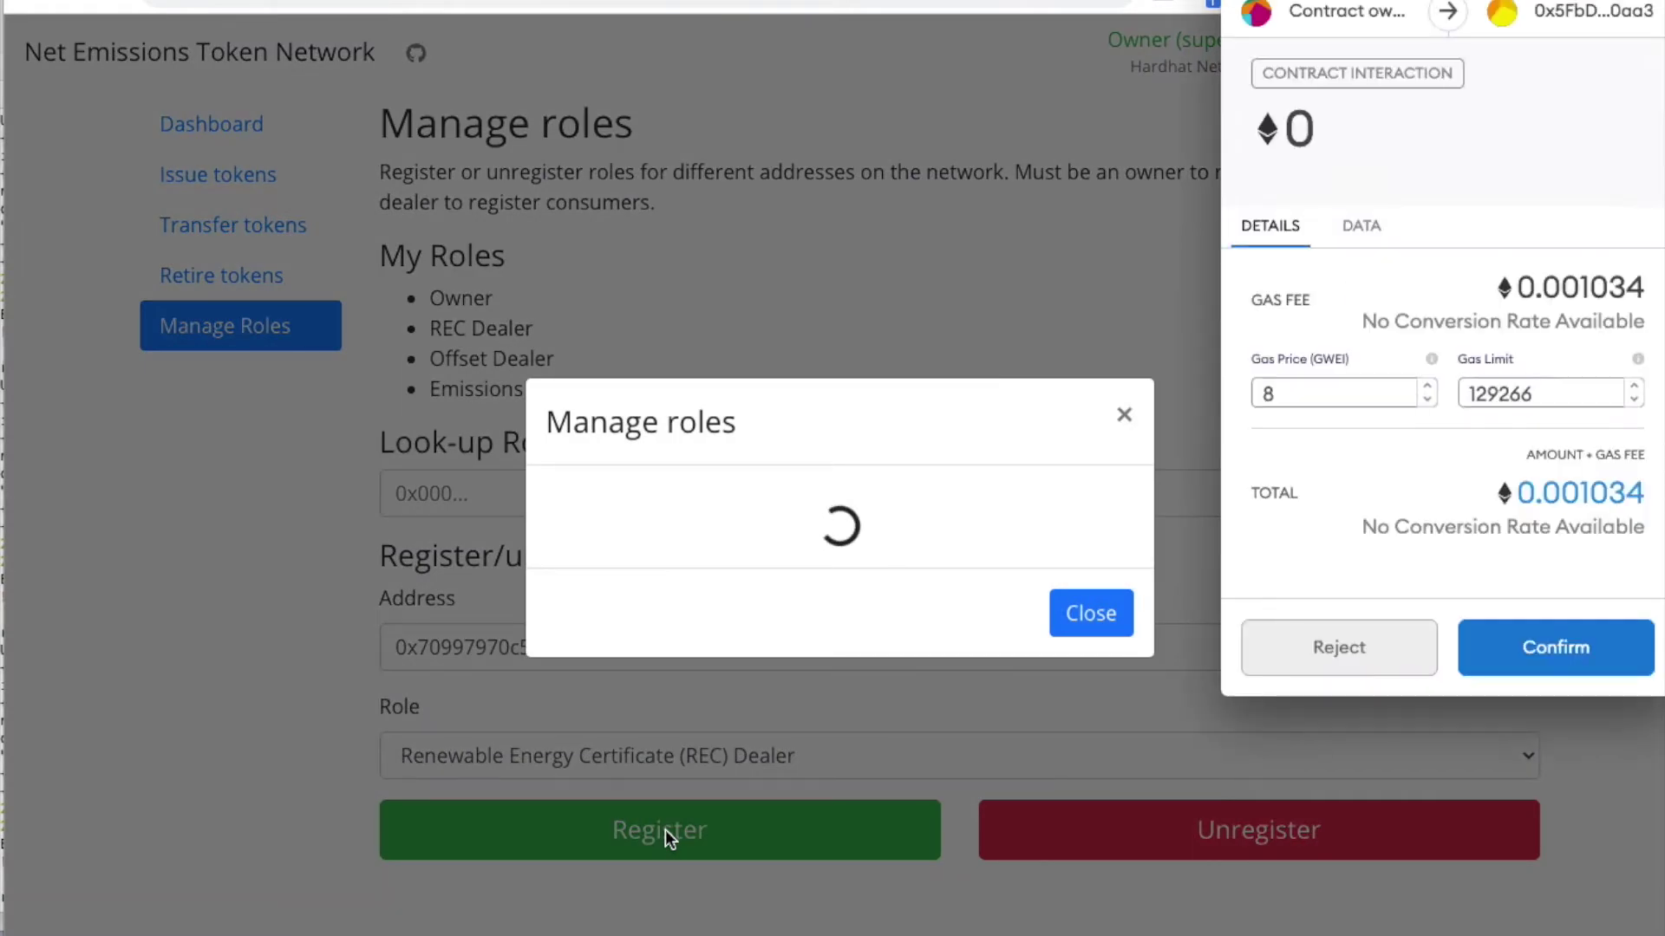
{"action": "left_click", "coordinate": [1535, 640]}
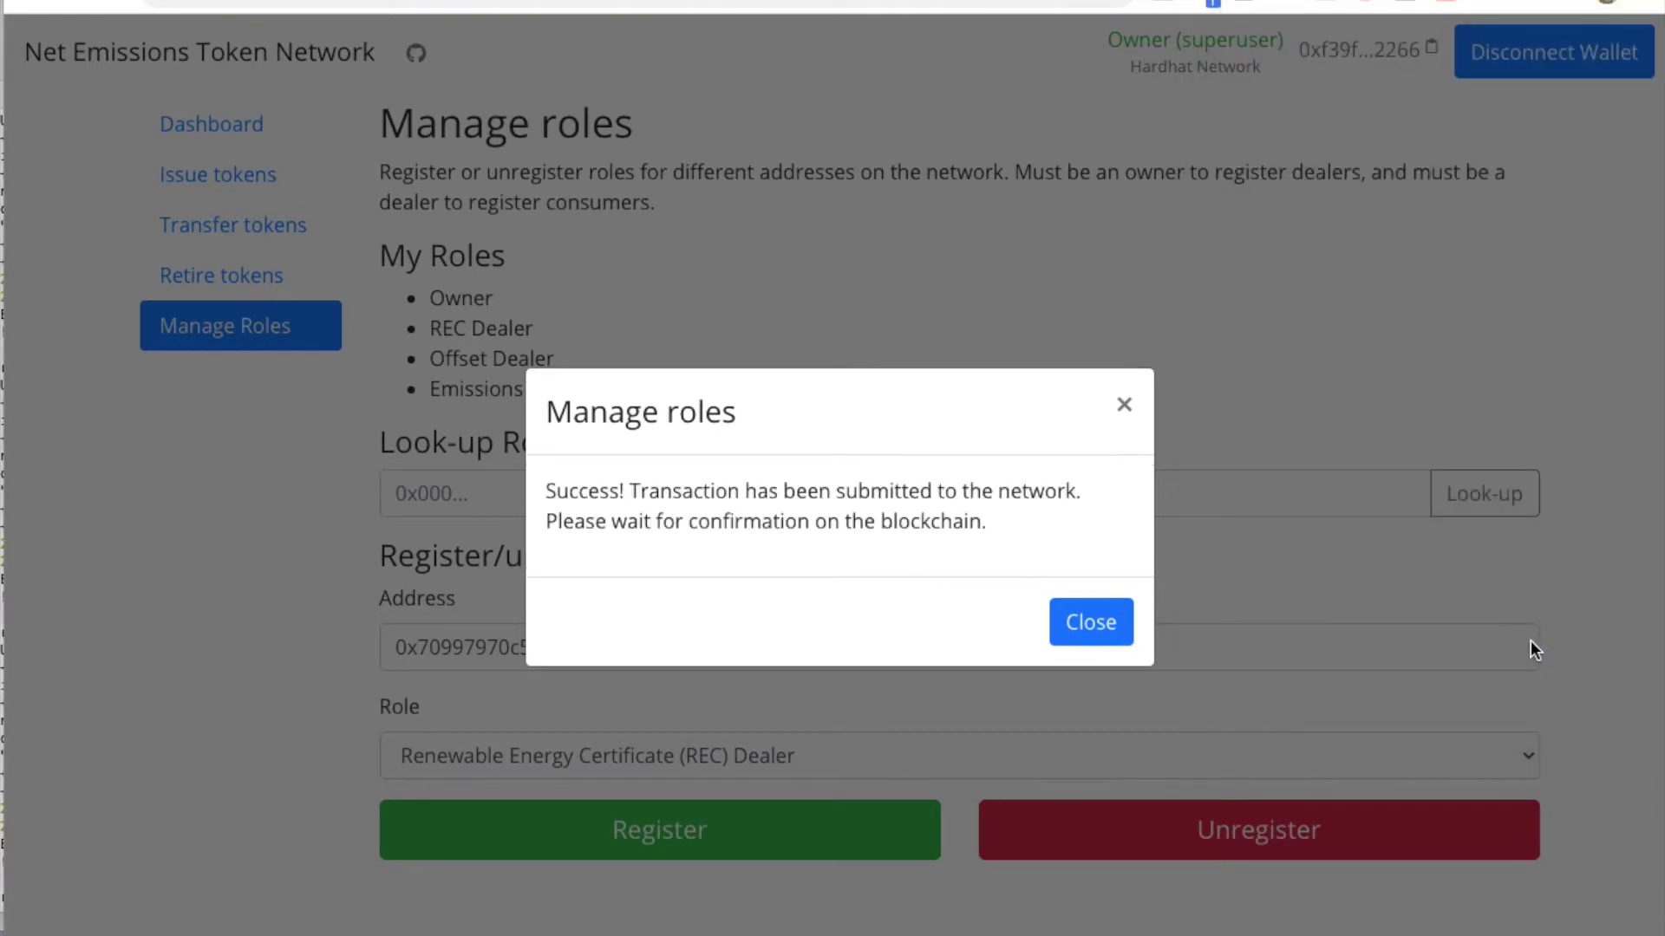
{"action": "left_click", "coordinate": [1087, 621]}
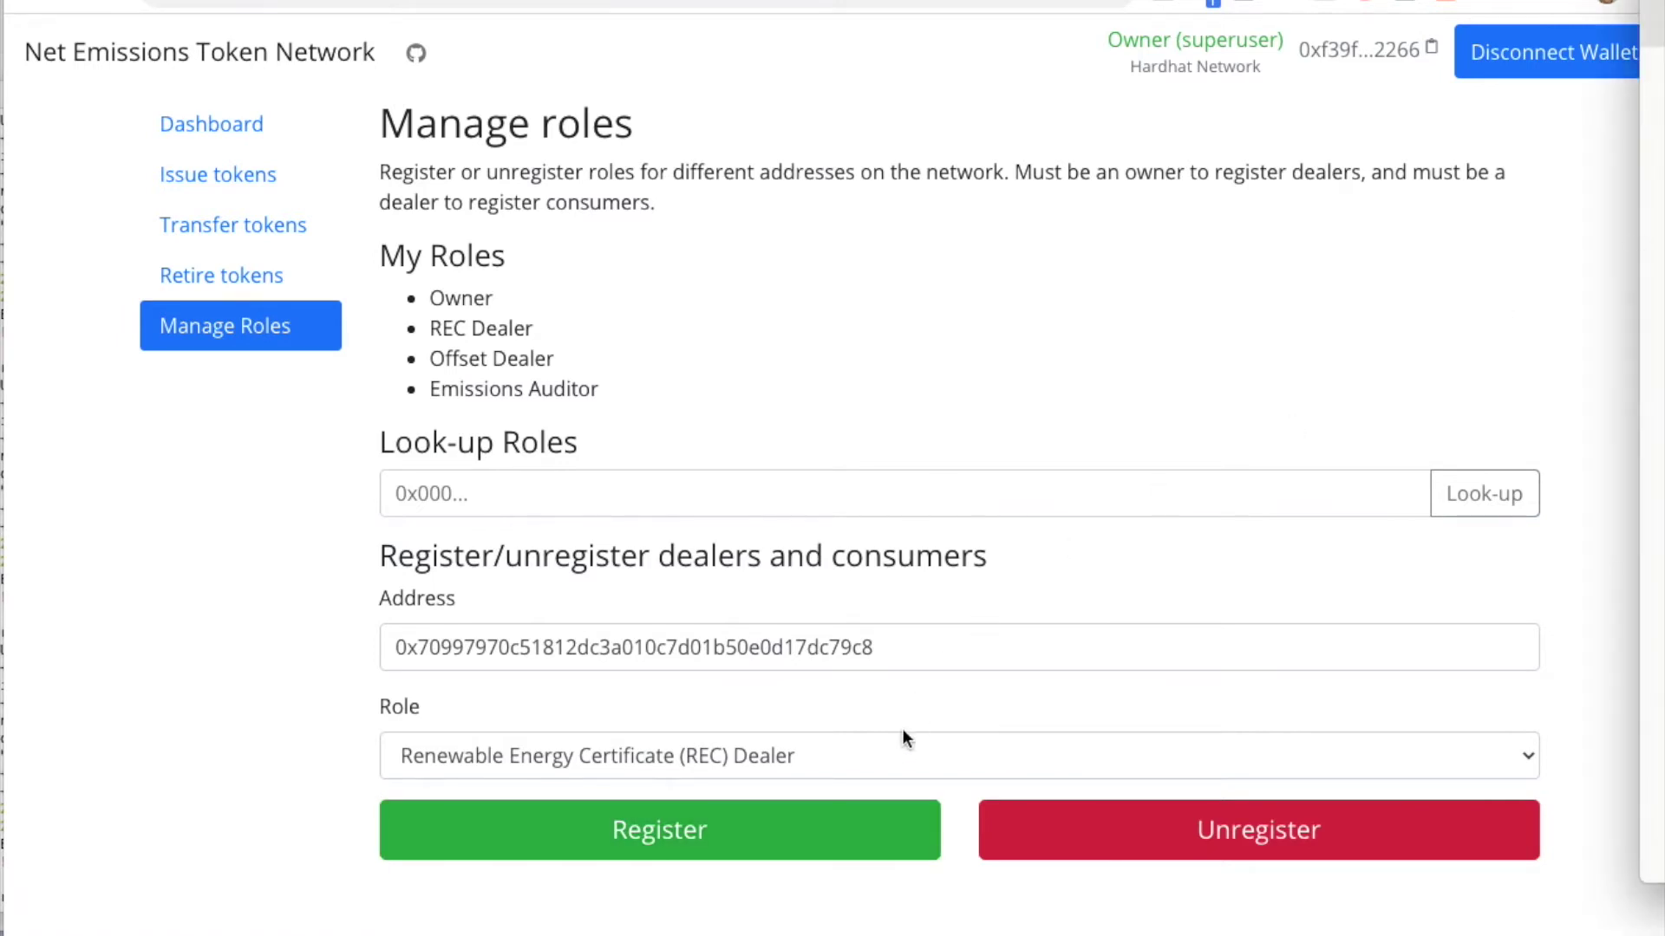
- Replace the Address field with the auditor address 0x3c44…93bc
{"action": "triple_click", "coordinate": [881, 651]}
{"action": "type", "text": "c"}
{"action": "key", "text": "ctrl+v"}
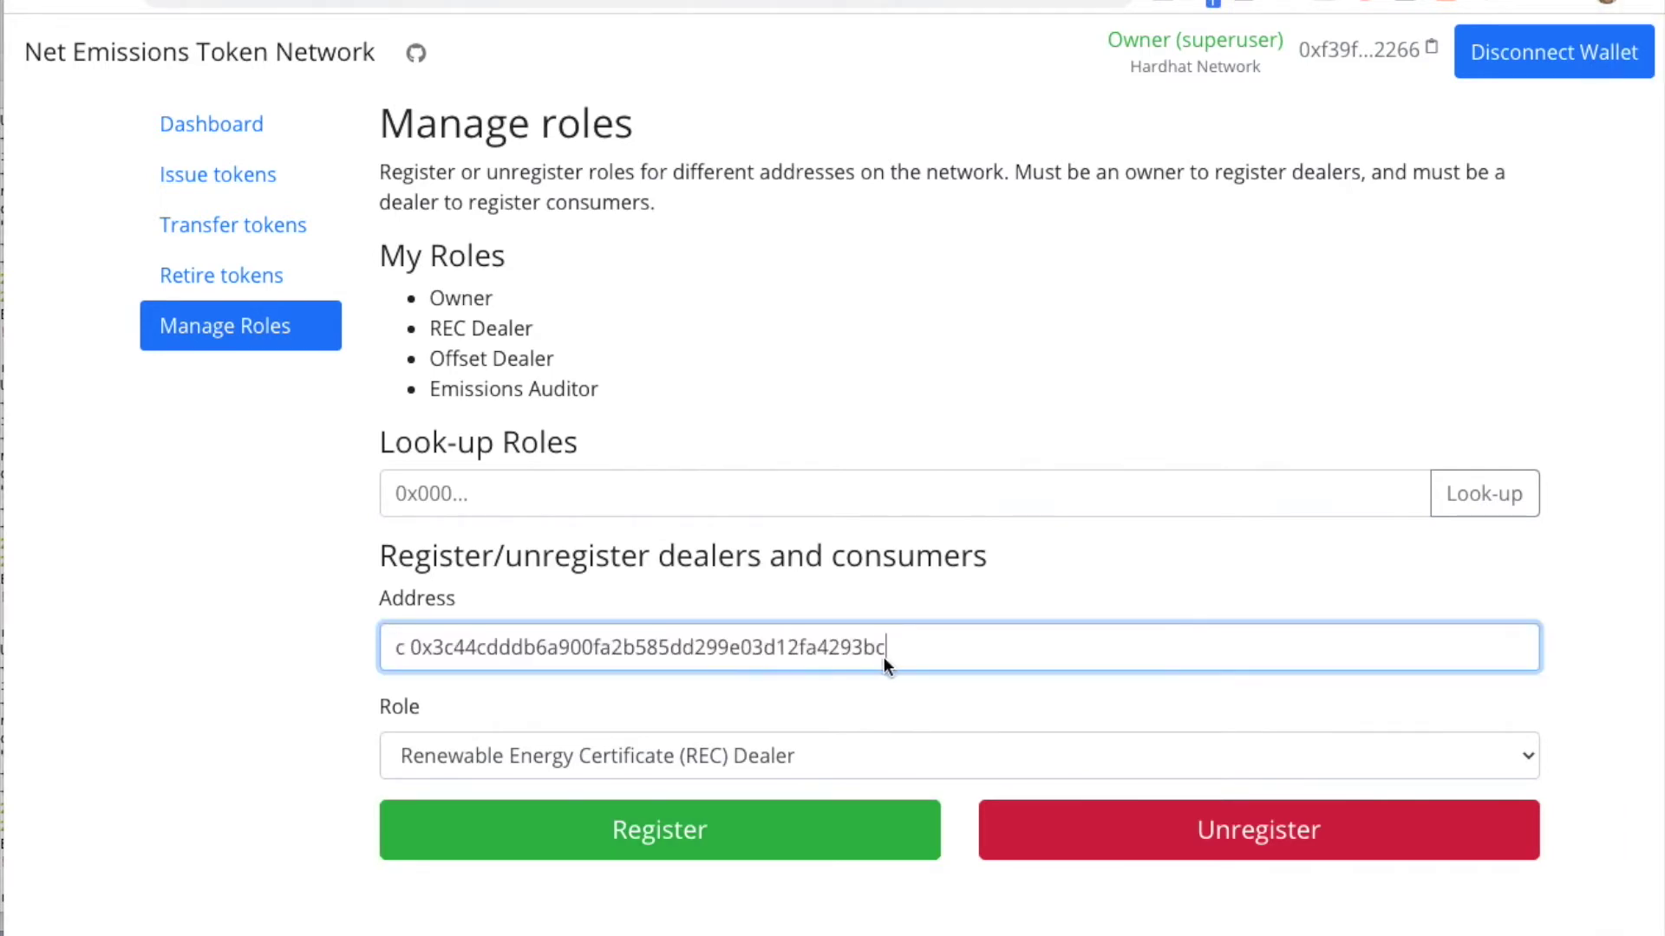
{"action": "key", "text": "ctrl+z"}
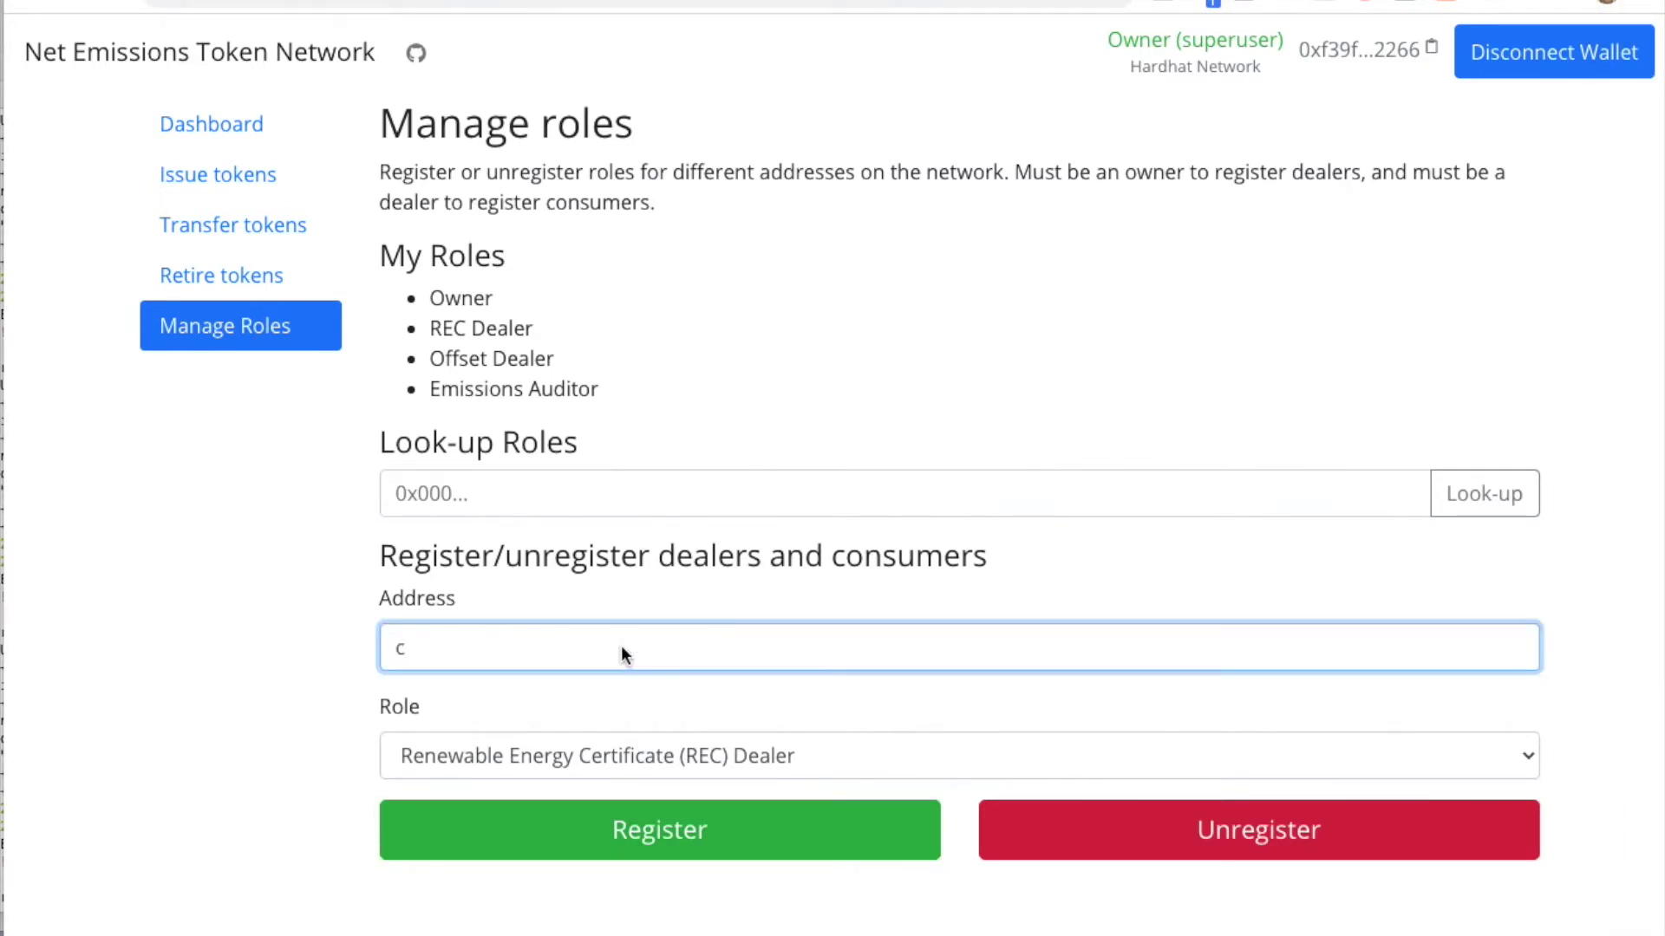
{"action": "key", "text": "BackSpace"}
{"action": "key", "text": "BackSpace"}
{"action": "key", "text": "ctrl+v"}
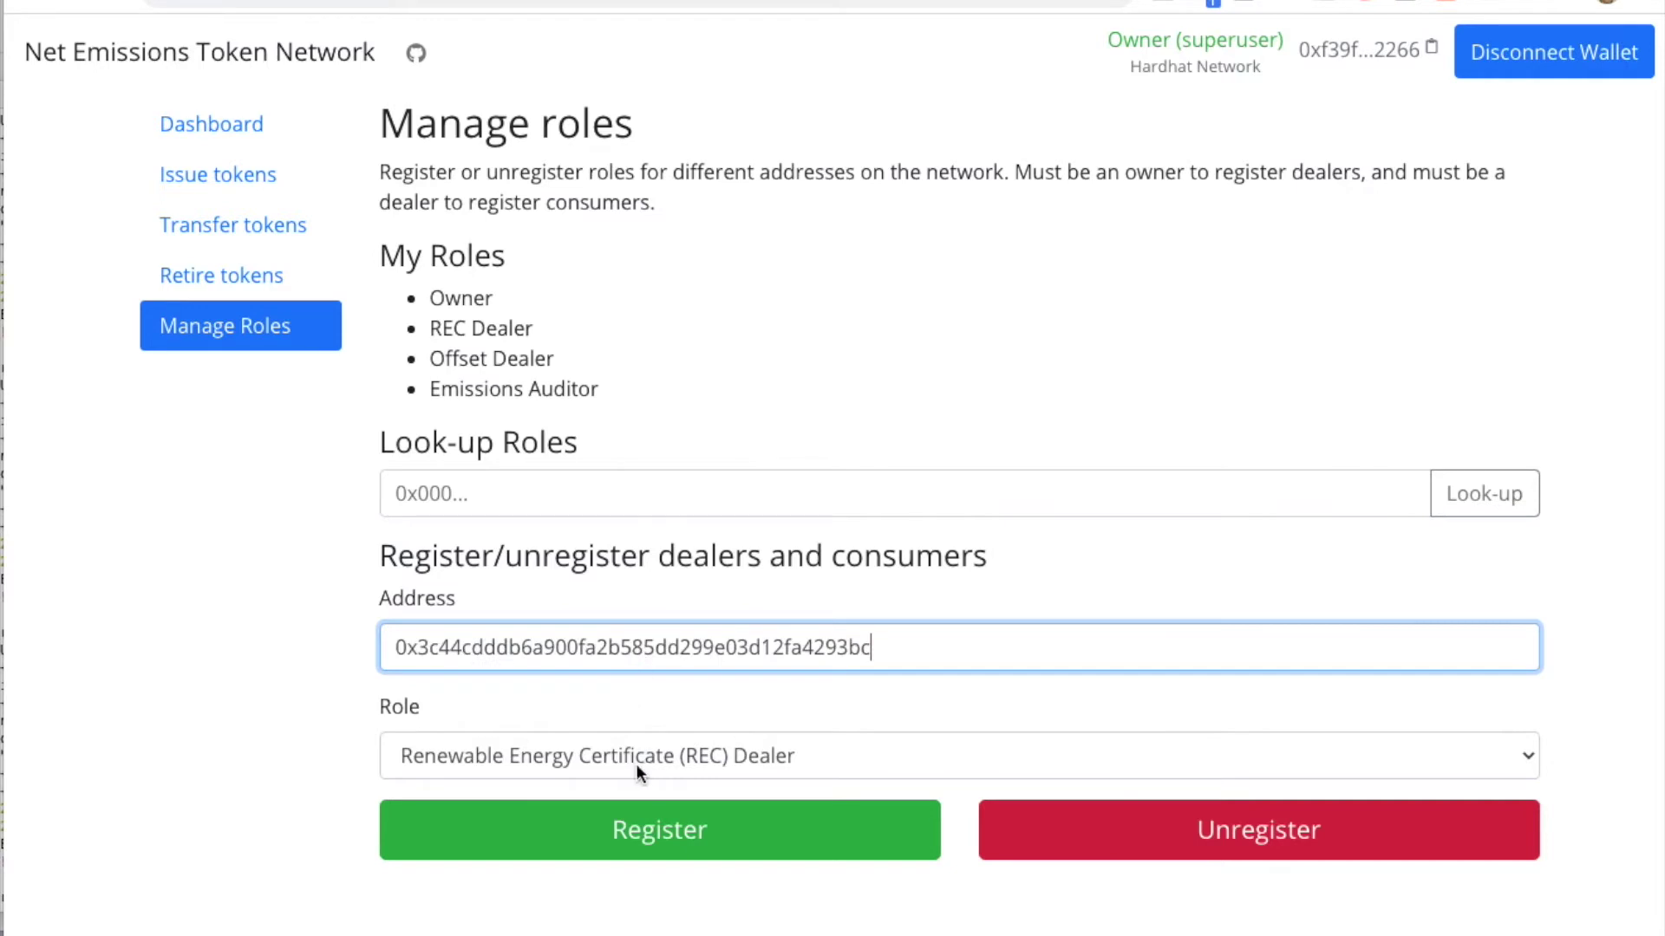
- Register that address as Emissions Auditor, correcting the role choice, and approve it in MetaMask
{"action": "left_click", "coordinate": [635, 759]}
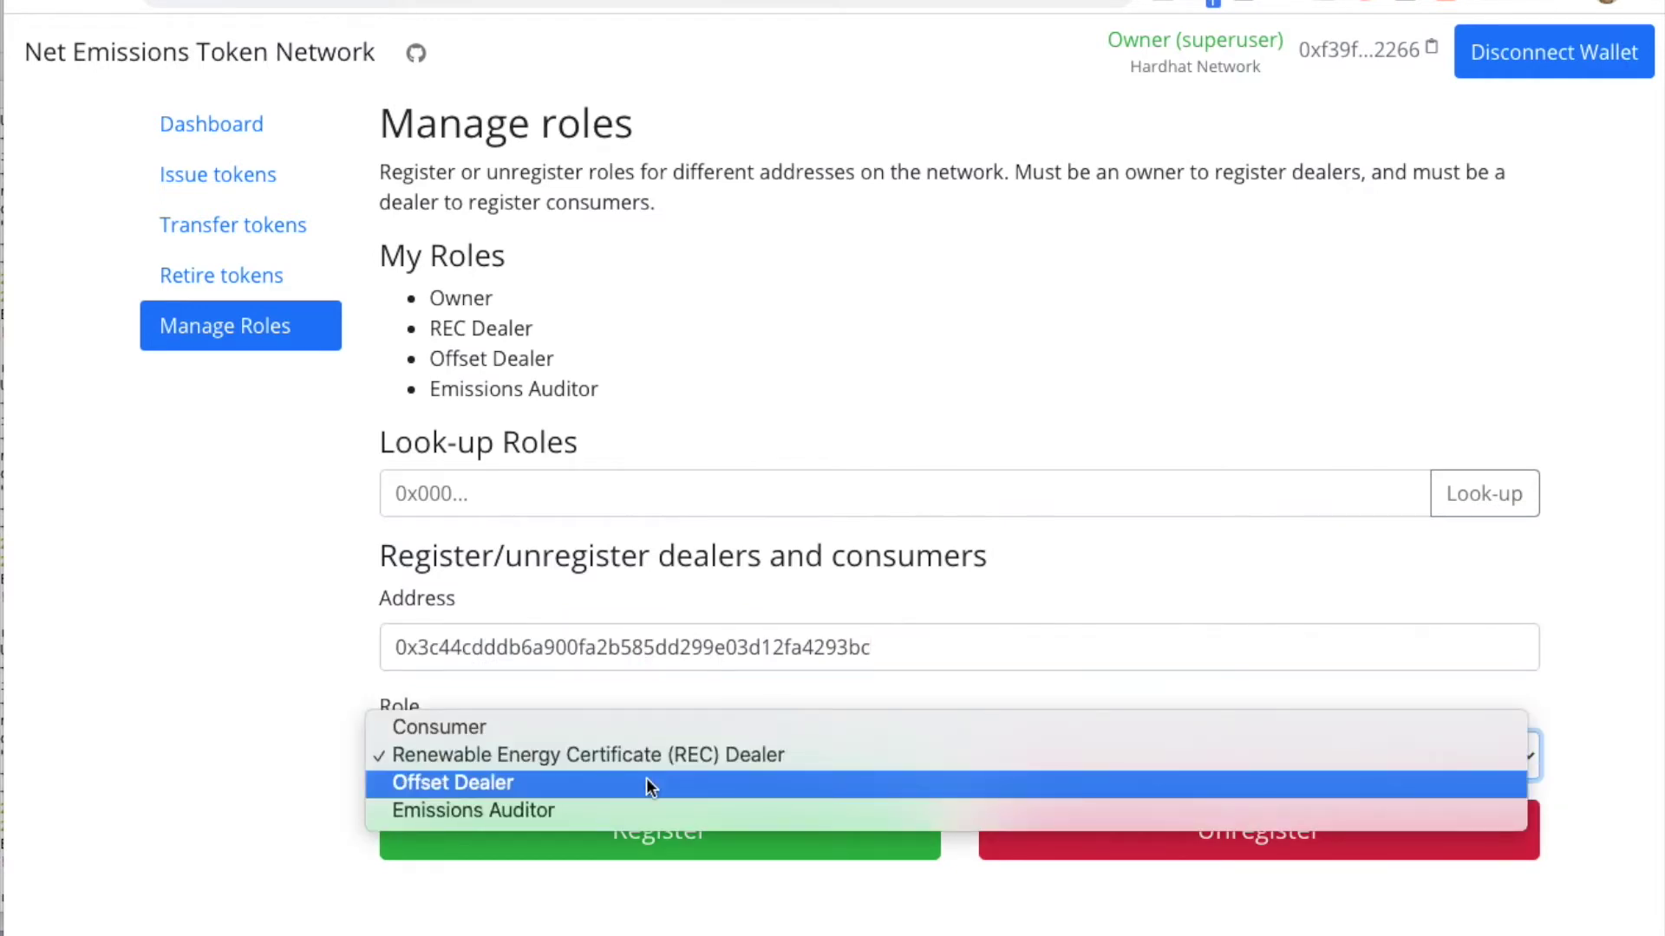
{"action": "left_click", "coordinate": [646, 784]}
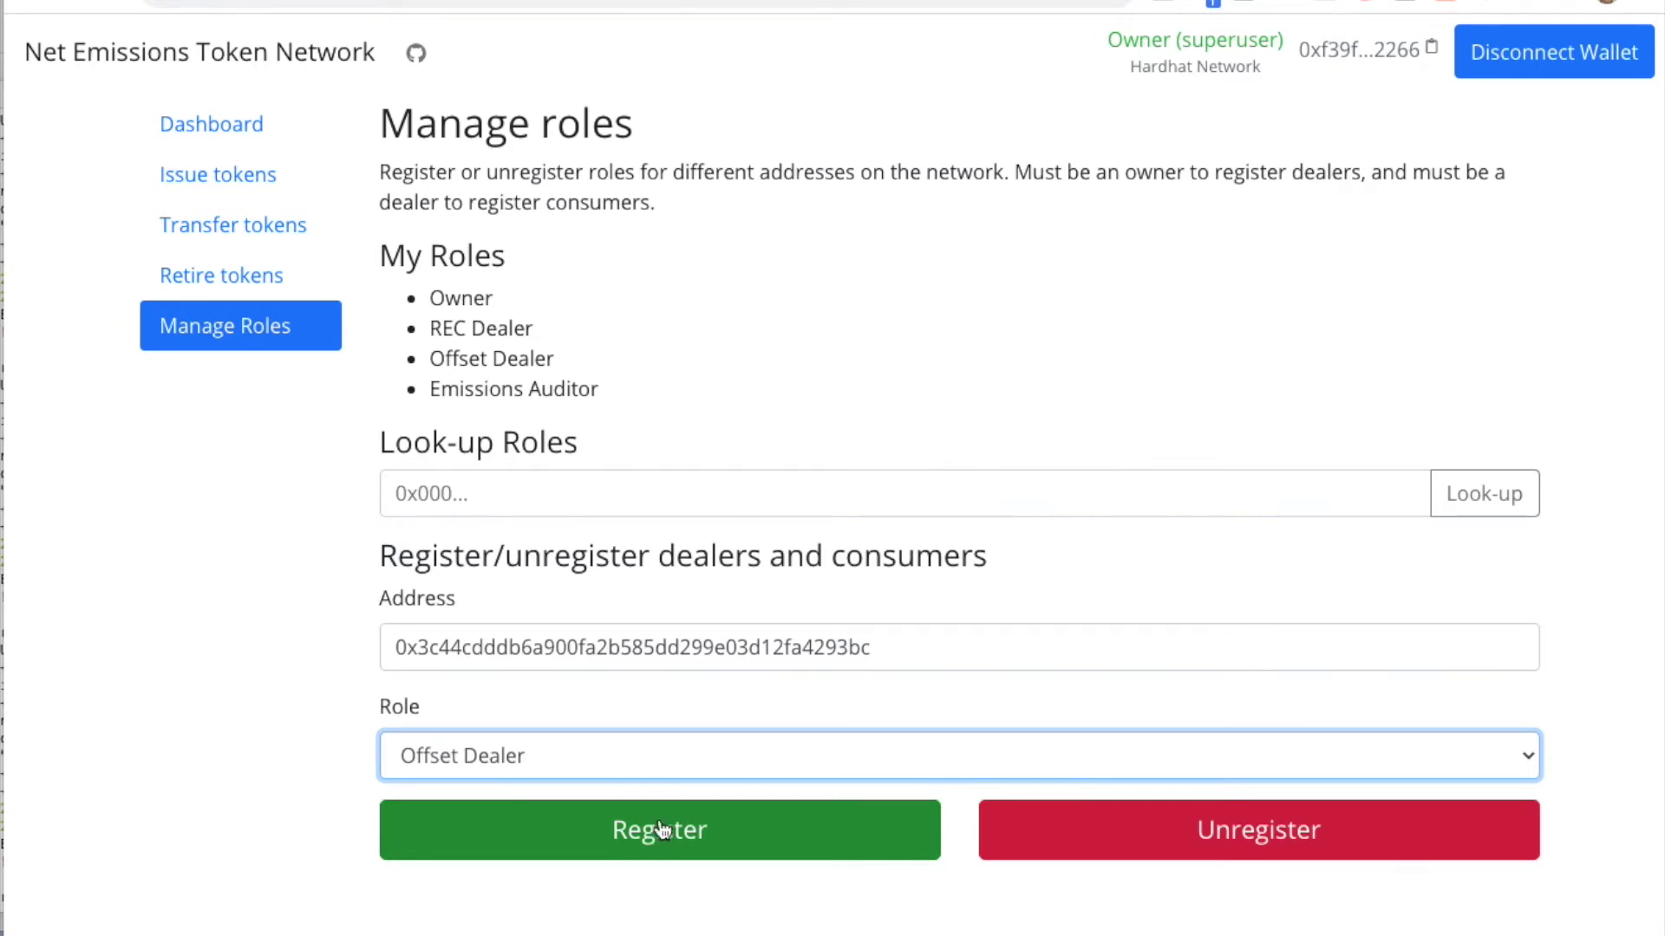
{"action": "left_click", "coordinate": [657, 740]}
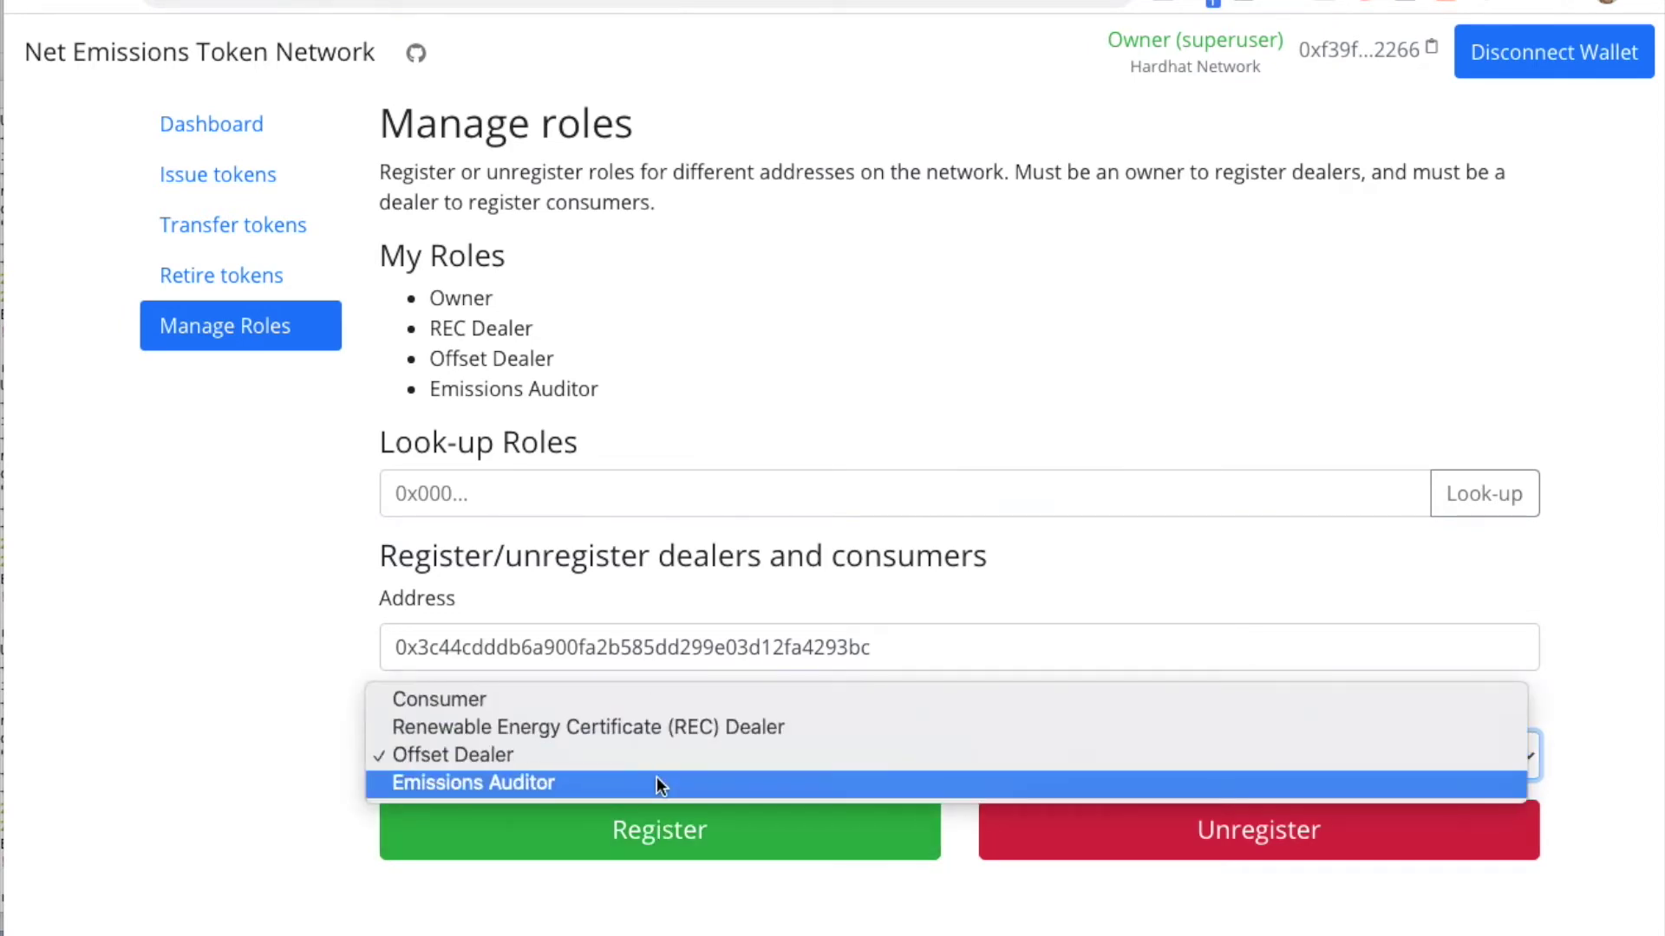
{"action": "left_click", "coordinate": [675, 812]}
{"action": "left_click", "coordinate": [681, 829]}
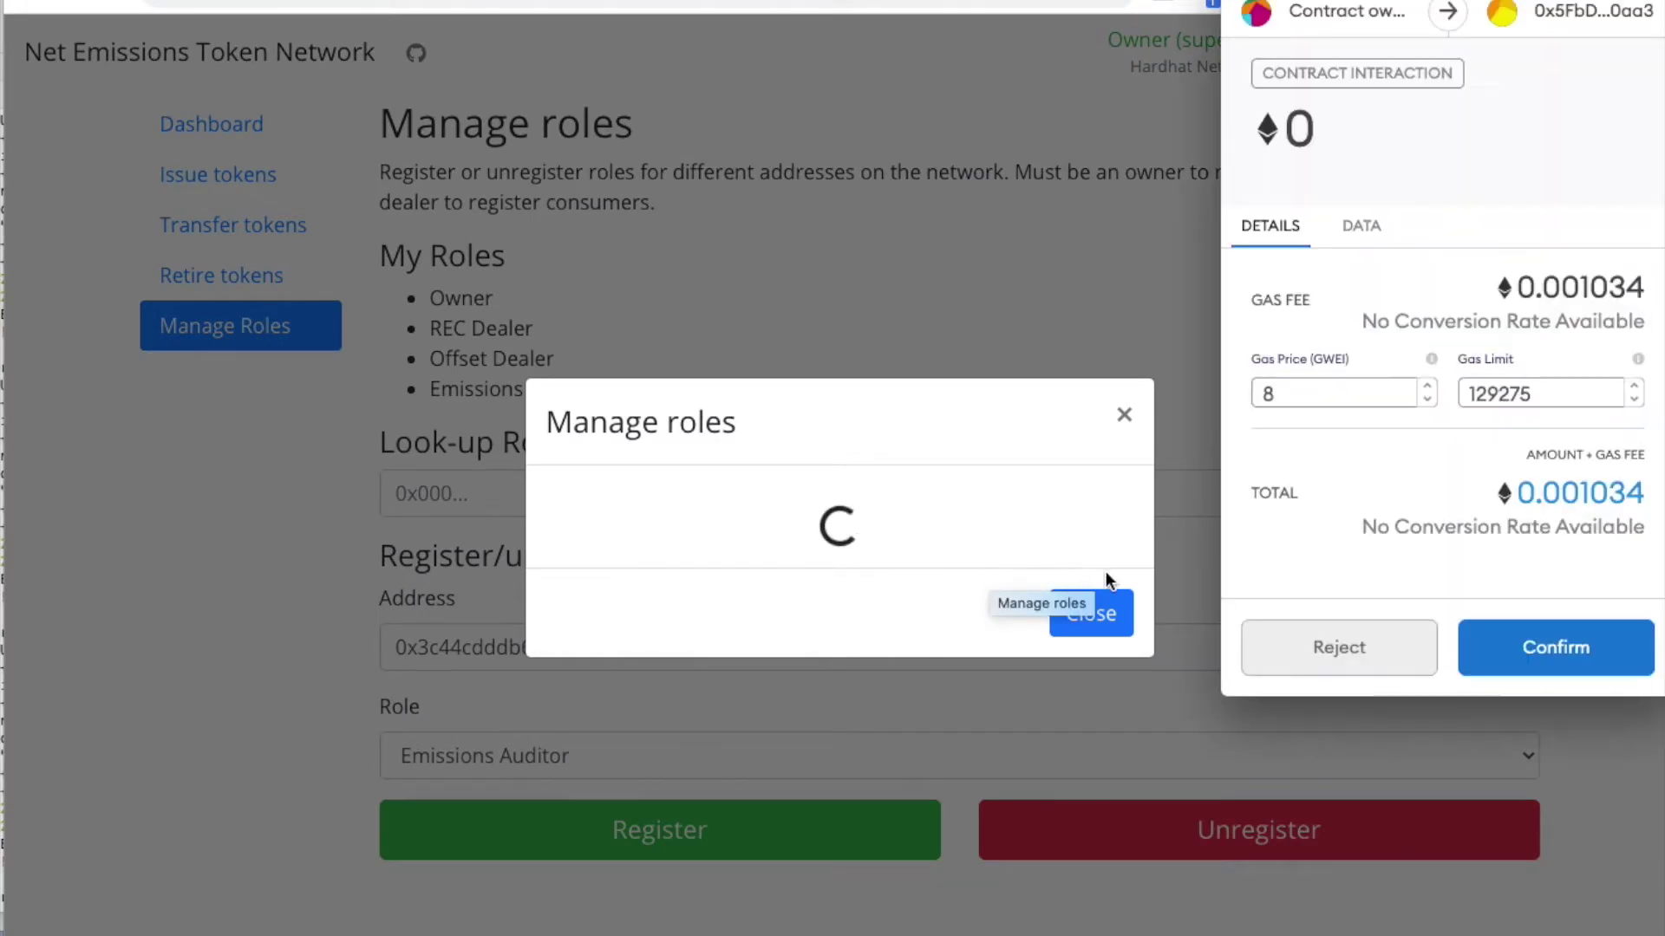
{"action": "left_click", "coordinate": [1528, 651]}
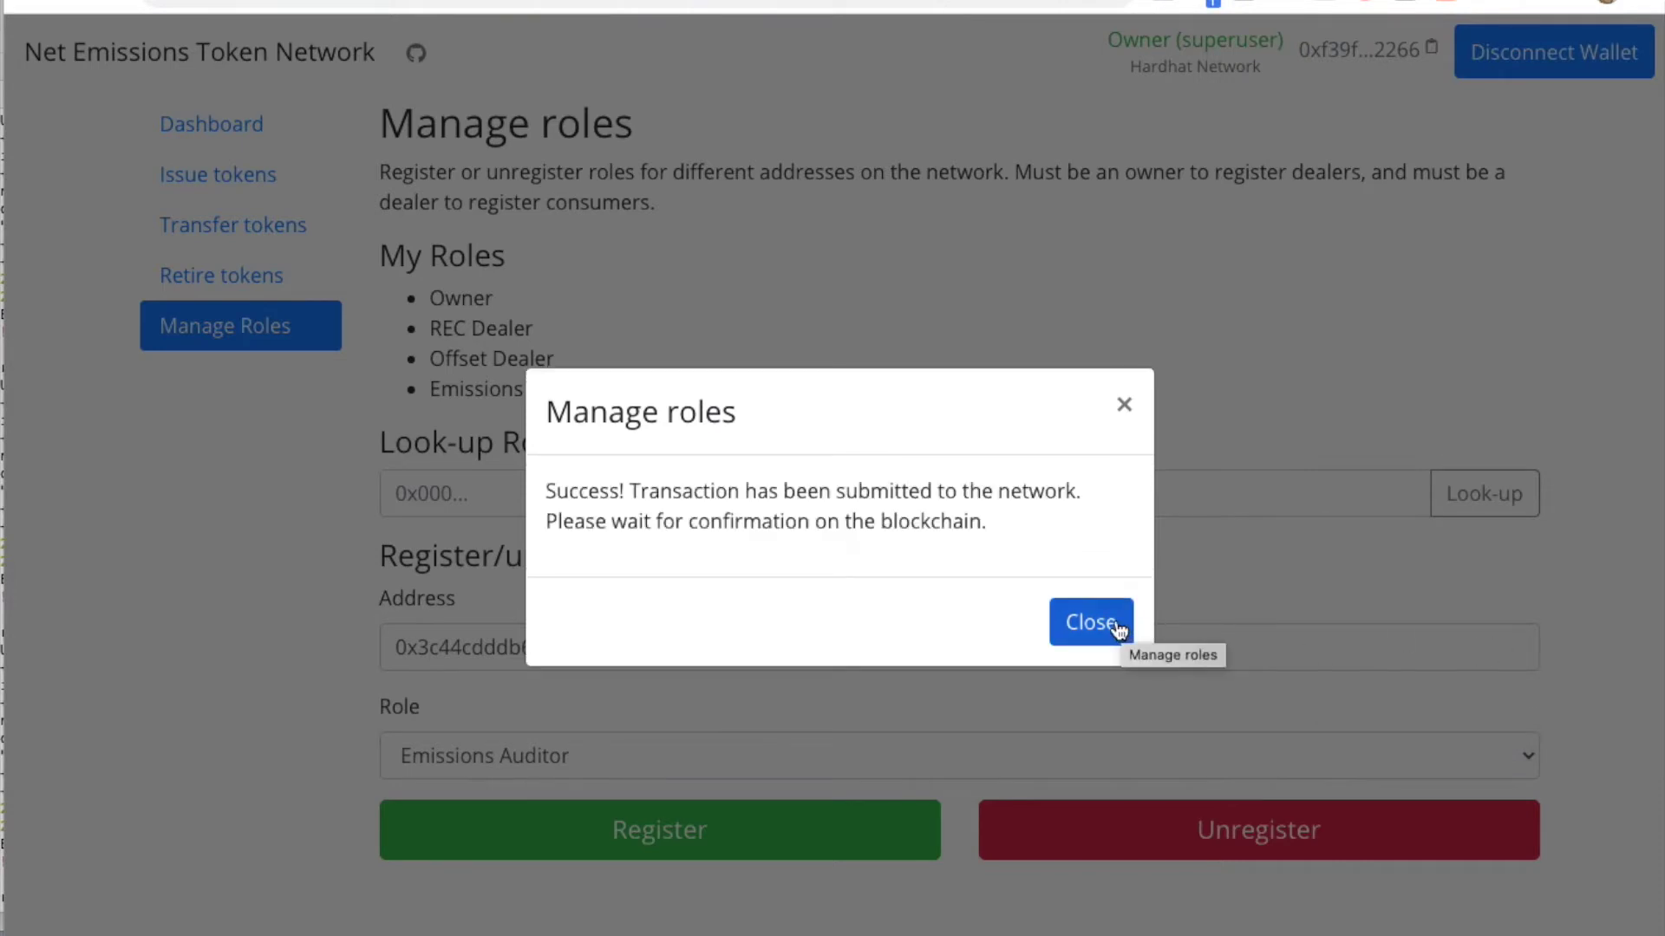
{"action": "left_click", "coordinate": [1107, 628]}
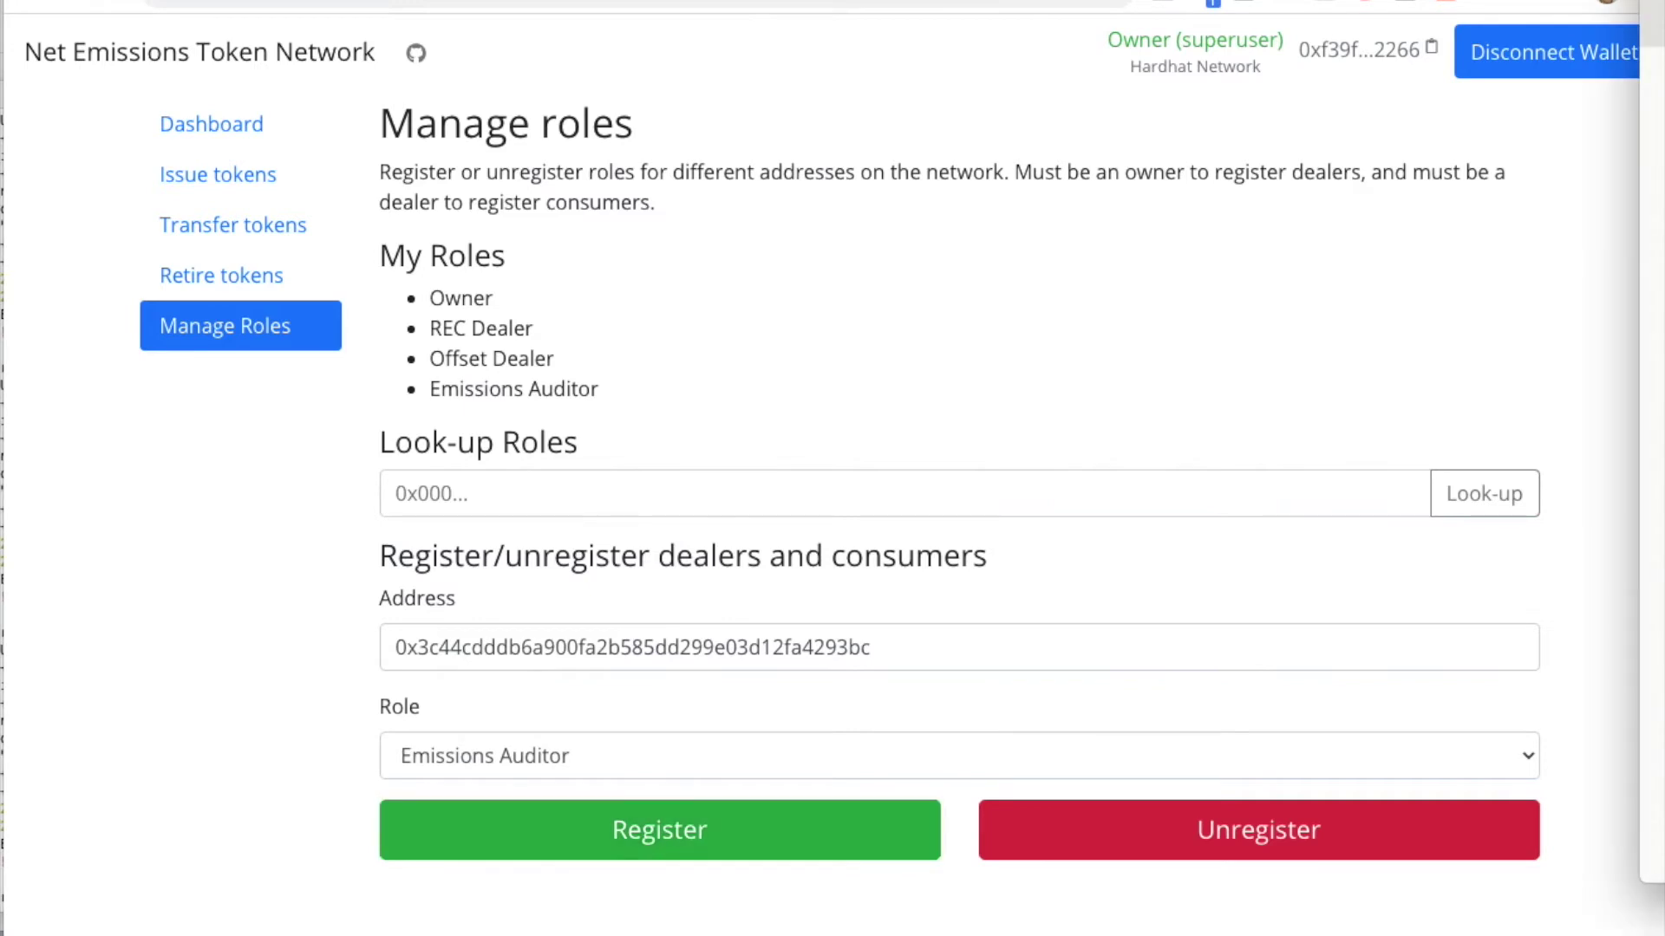
- Register 0x90f7…b906 as an Offset Dealer and approve it in MetaMask
{"action": "double_click", "coordinate": [831, 646]}
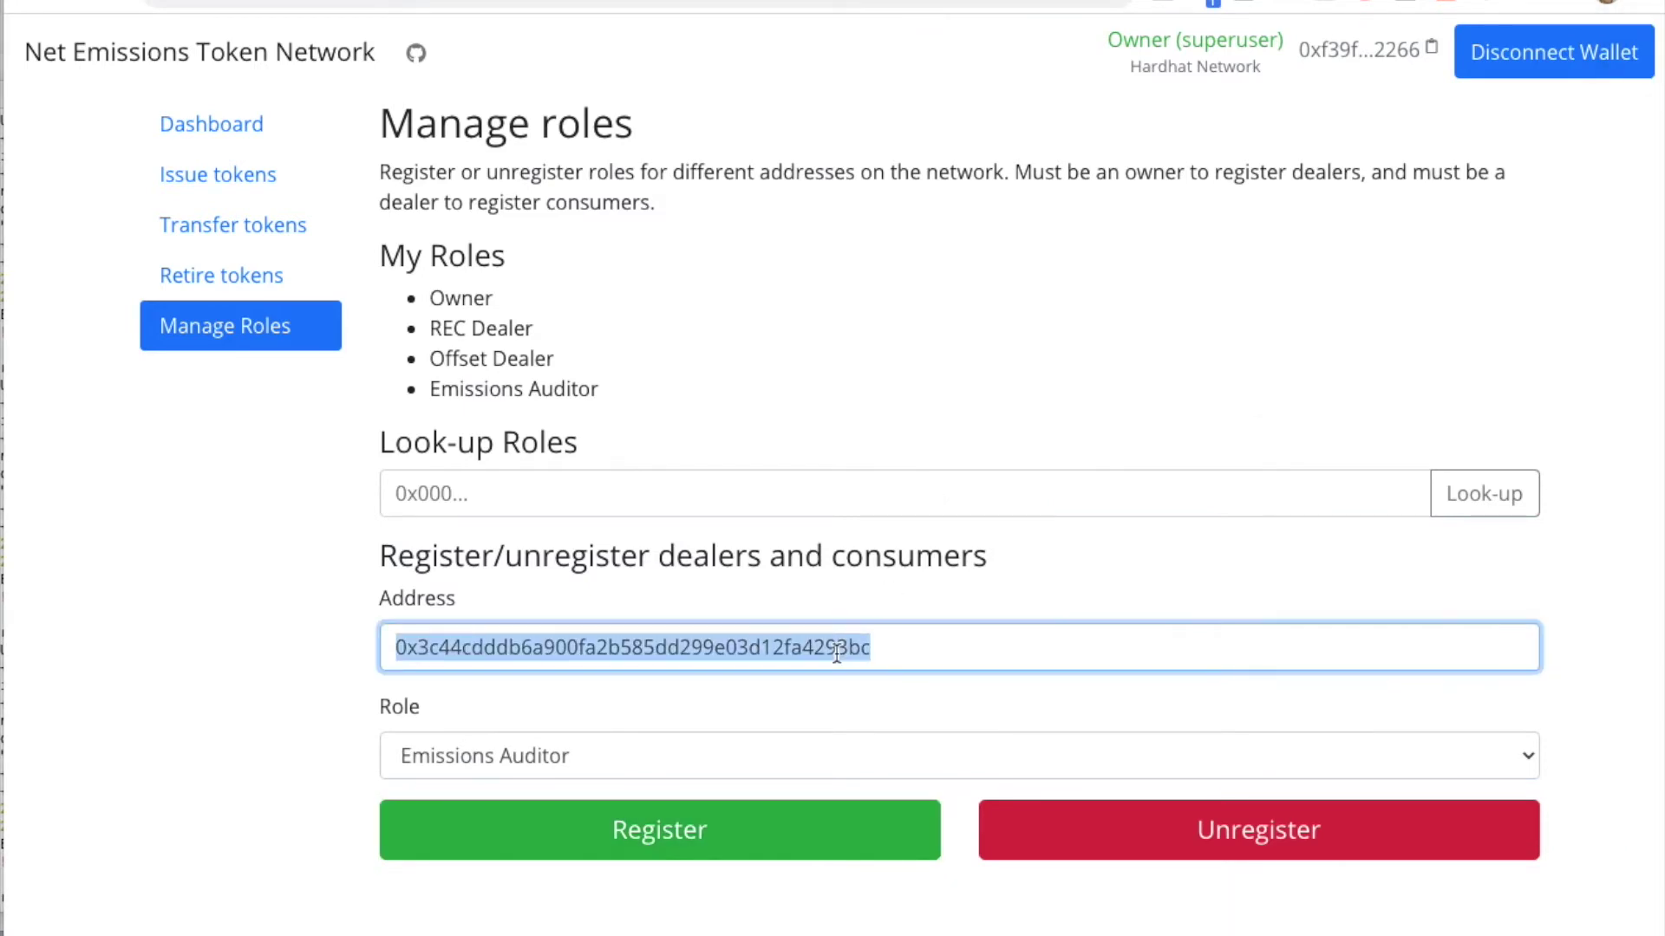
{"action": "left_click", "coordinate": [776, 657]}
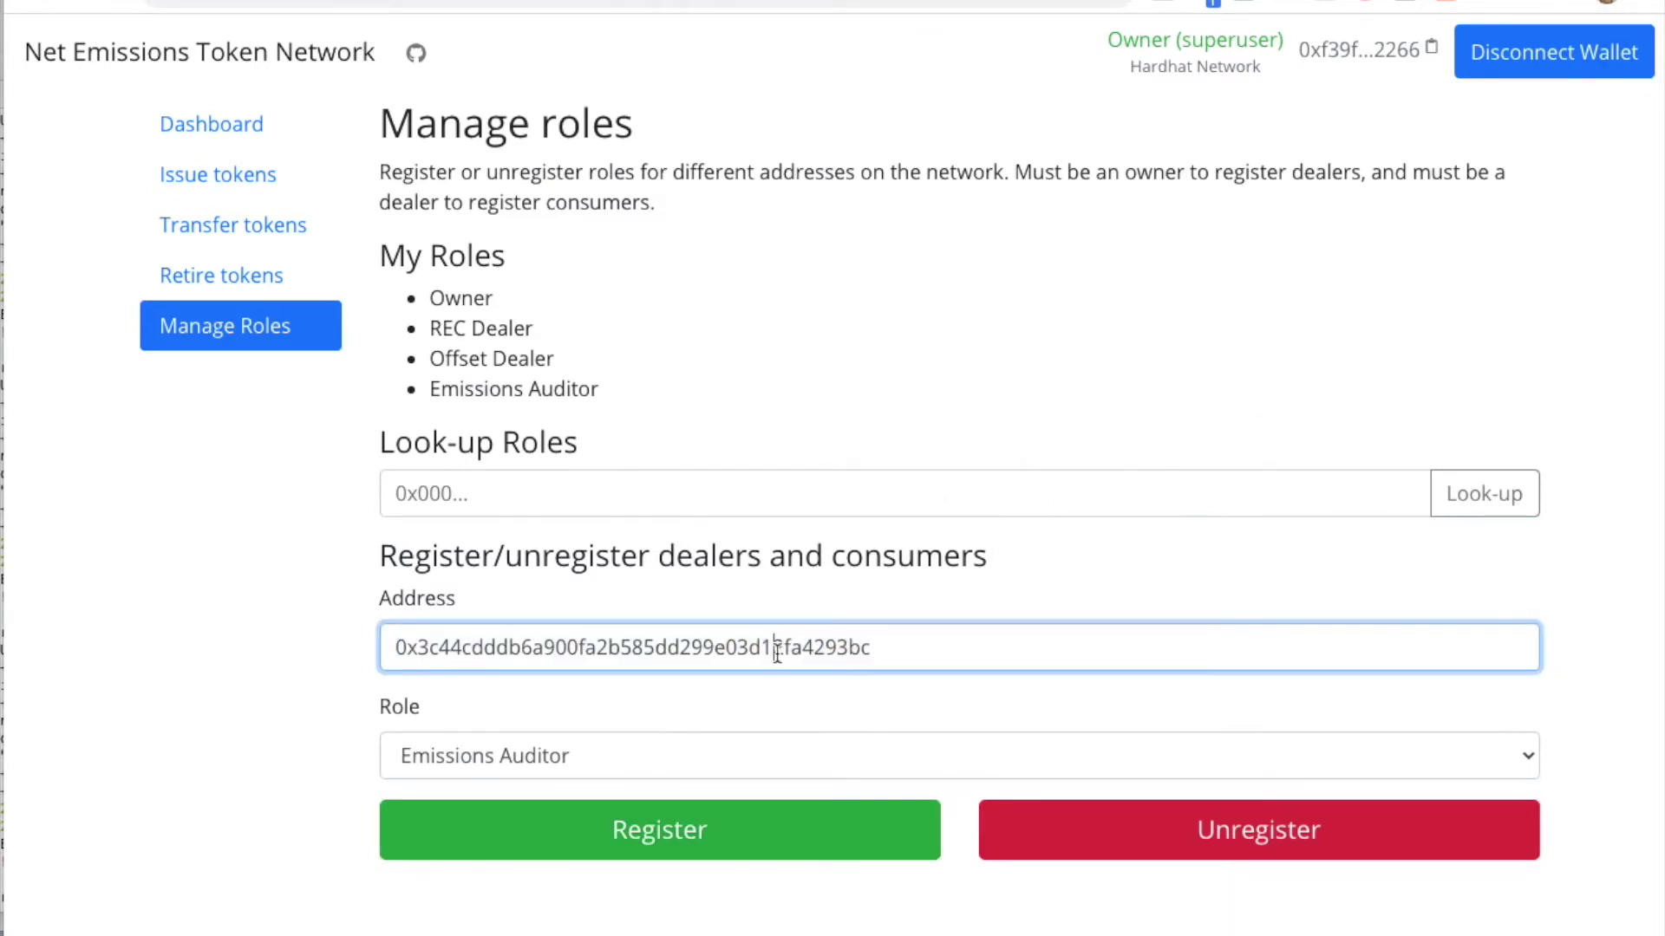
{"action": "double_click", "coordinate": [767, 660]}
{"action": "type", "text": "0x90f79bf6eb2c4f870365e785982e1f101e93b906 0x90f79bf6eb2c4f870365e785982e1f101e93b906"}
{"action": "key", "text": "ctrl+z"}
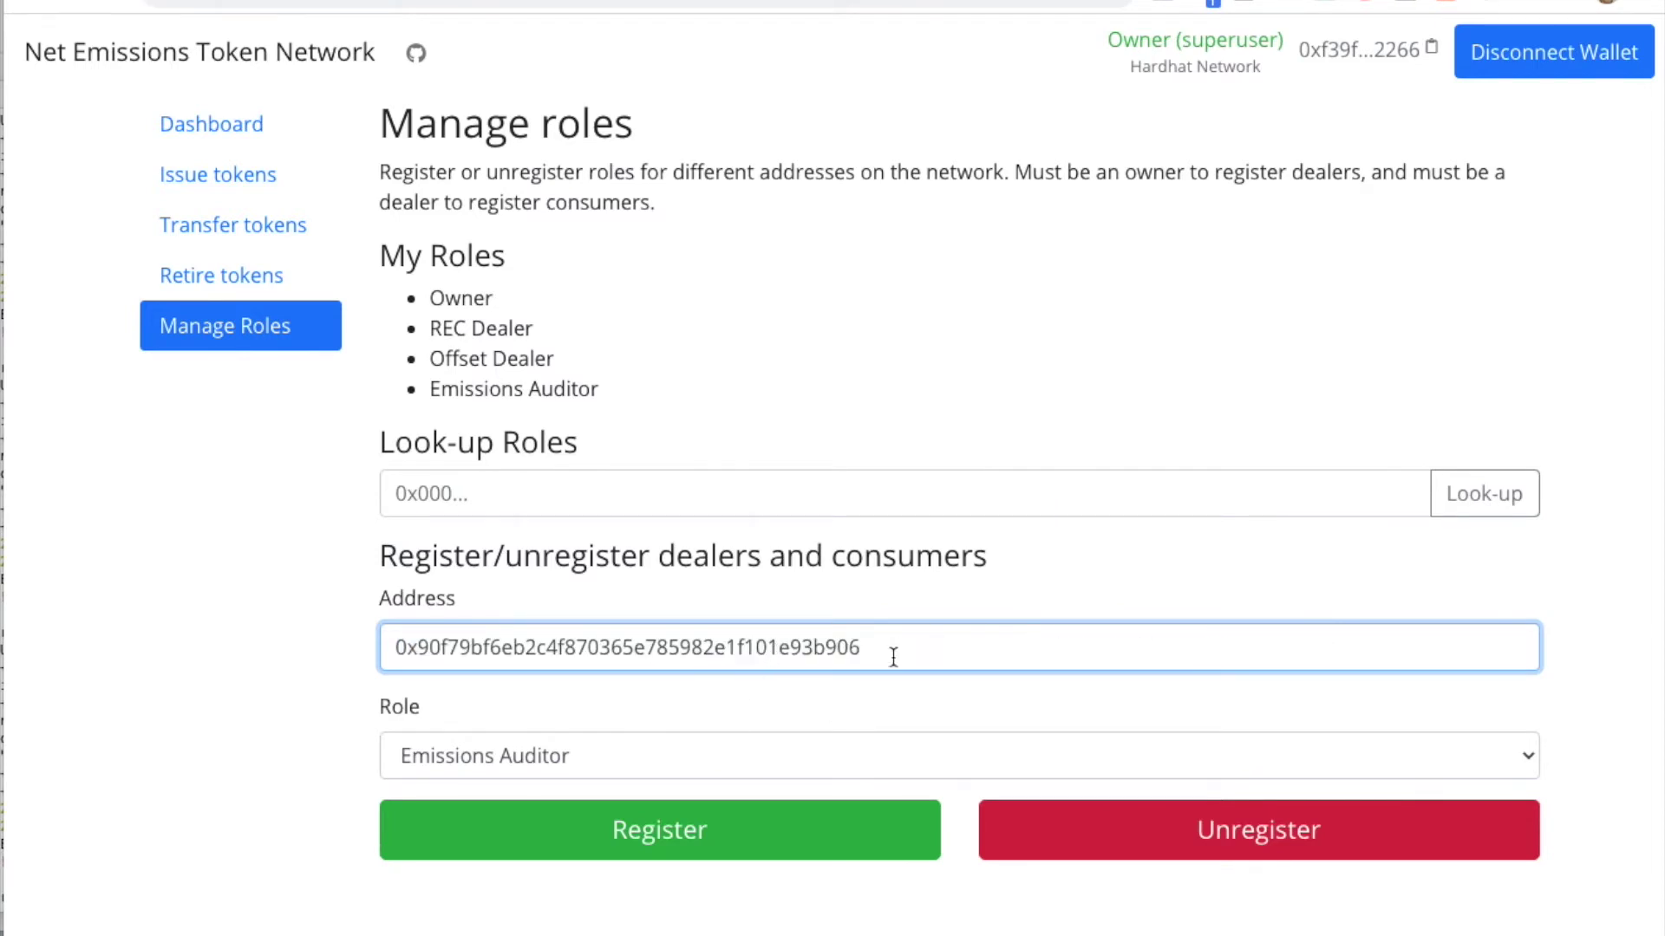
{"action": "left_click", "coordinate": [828, 749]}
{"action": "left_click", "coordinate": [829, 726]}
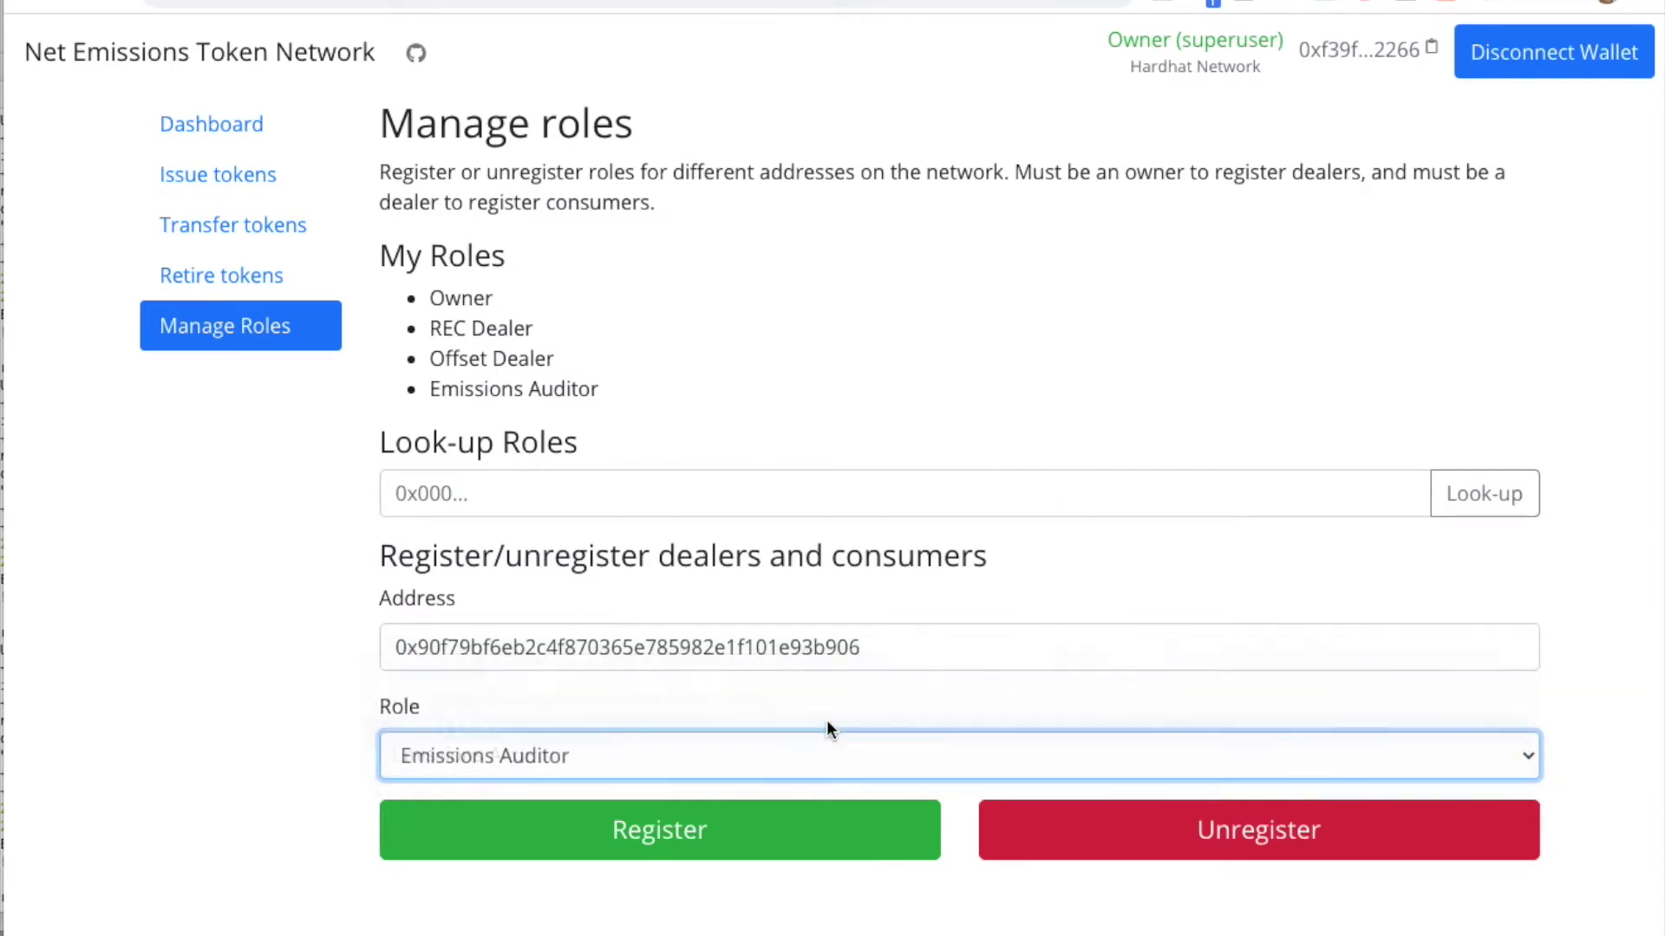
{"action": "left_click", "coordinate": [727, 826]}
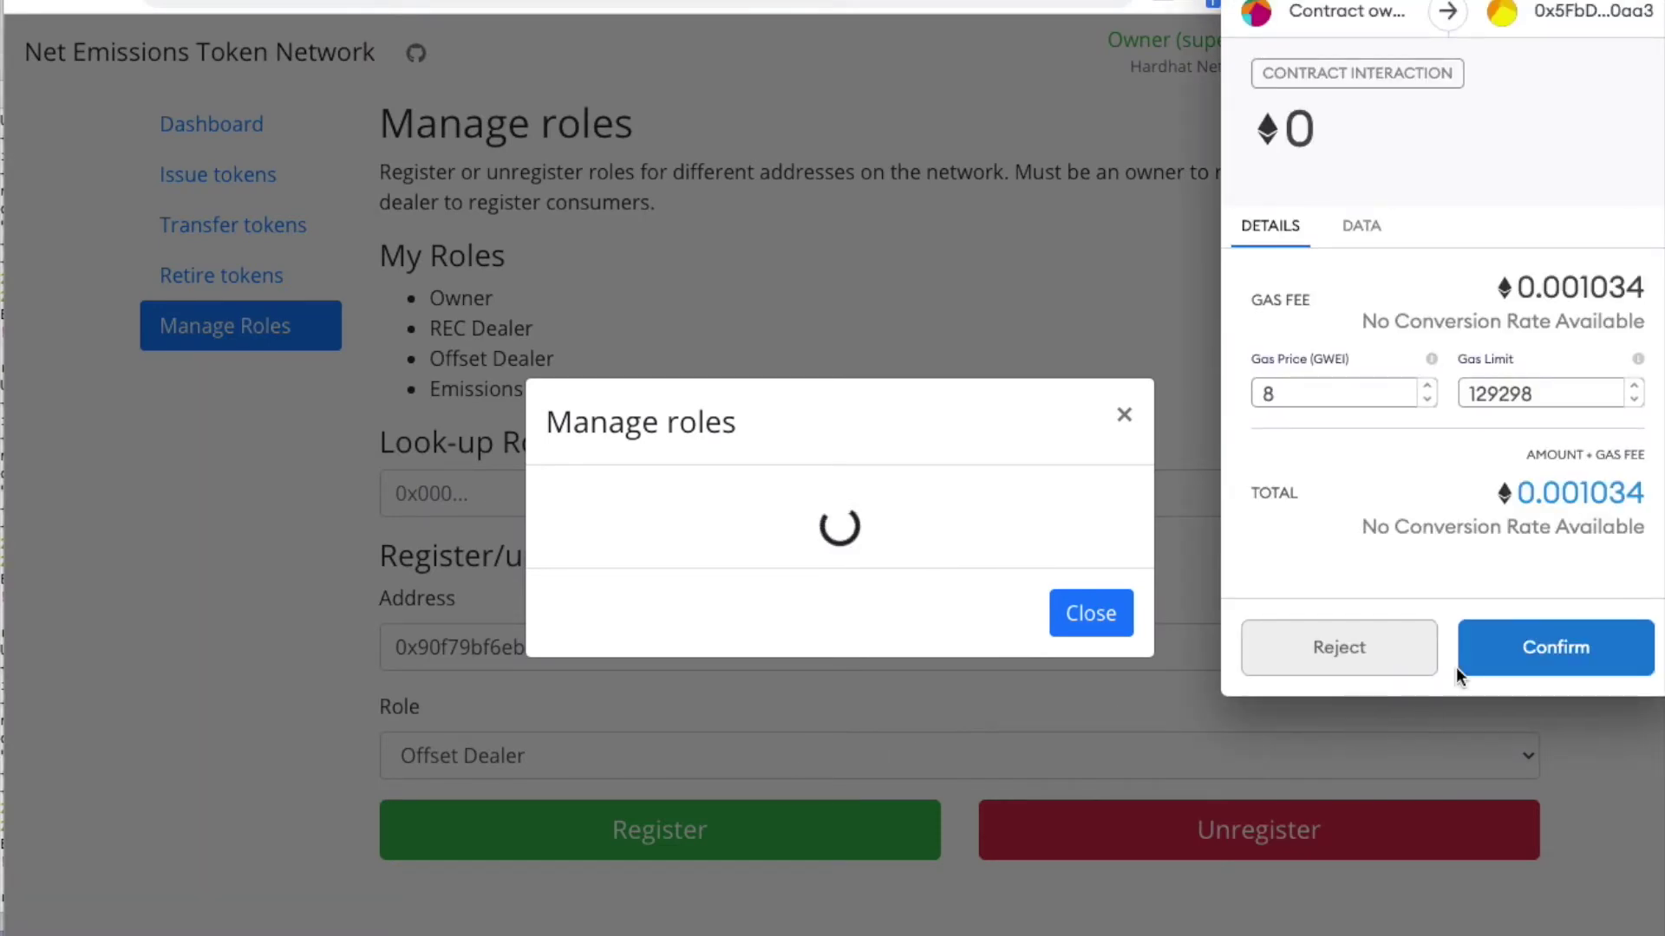
{"action": "left_click", "coordinate": [1538, 650]}
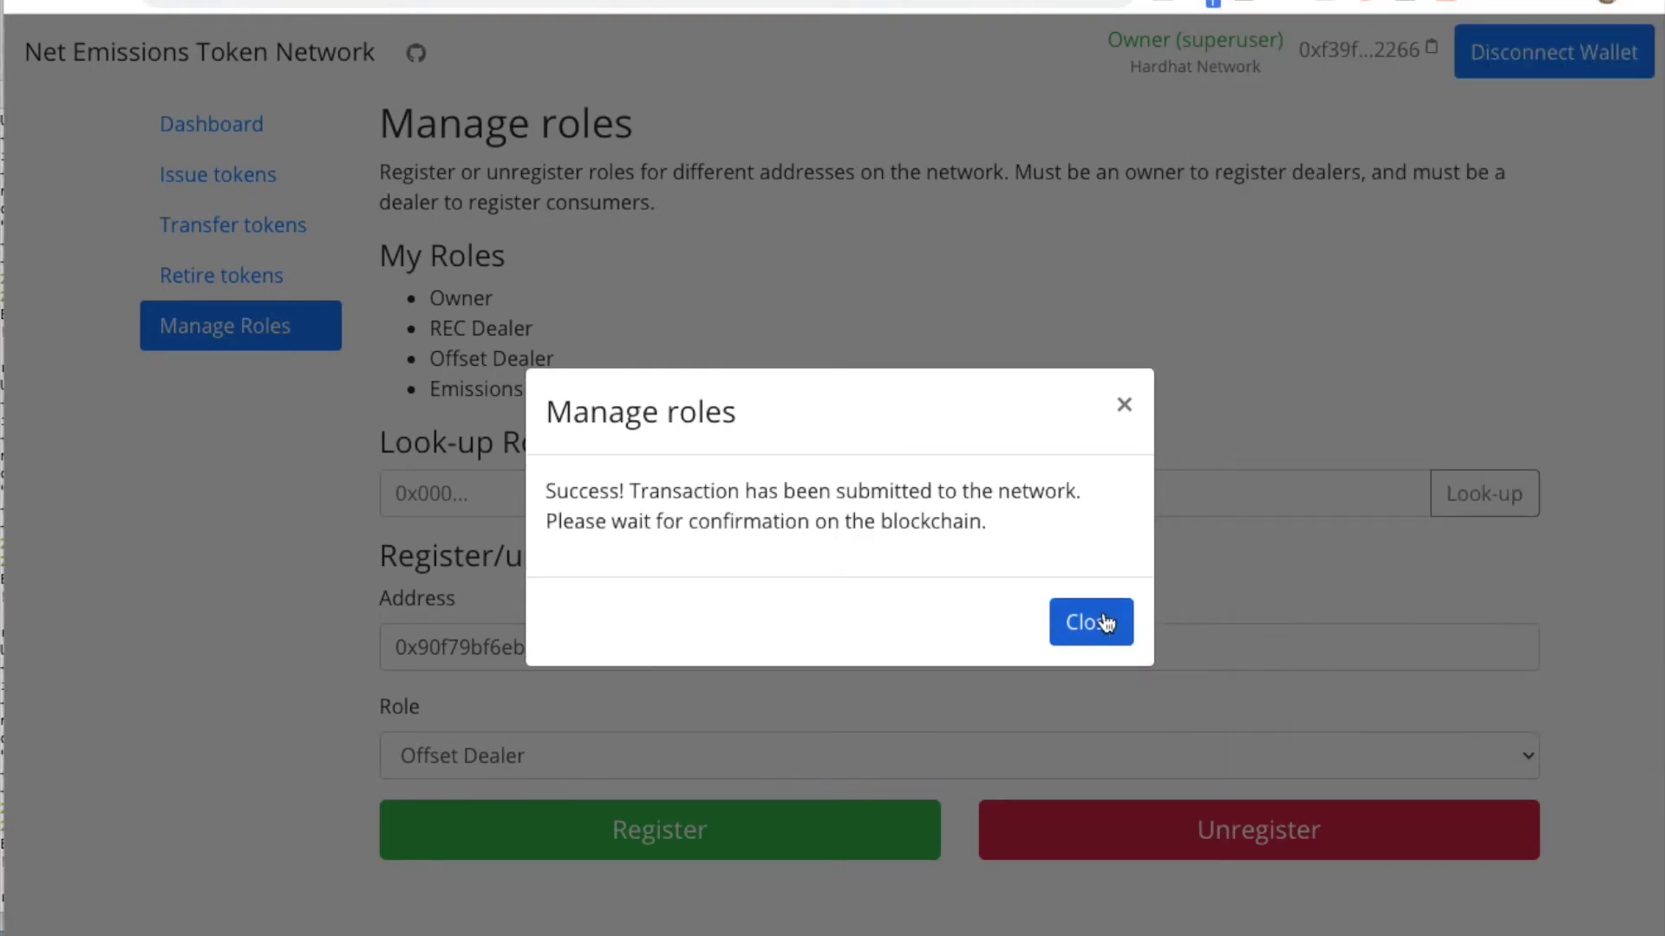
{"action": "left_click", "coordinate": [1113, 619]}
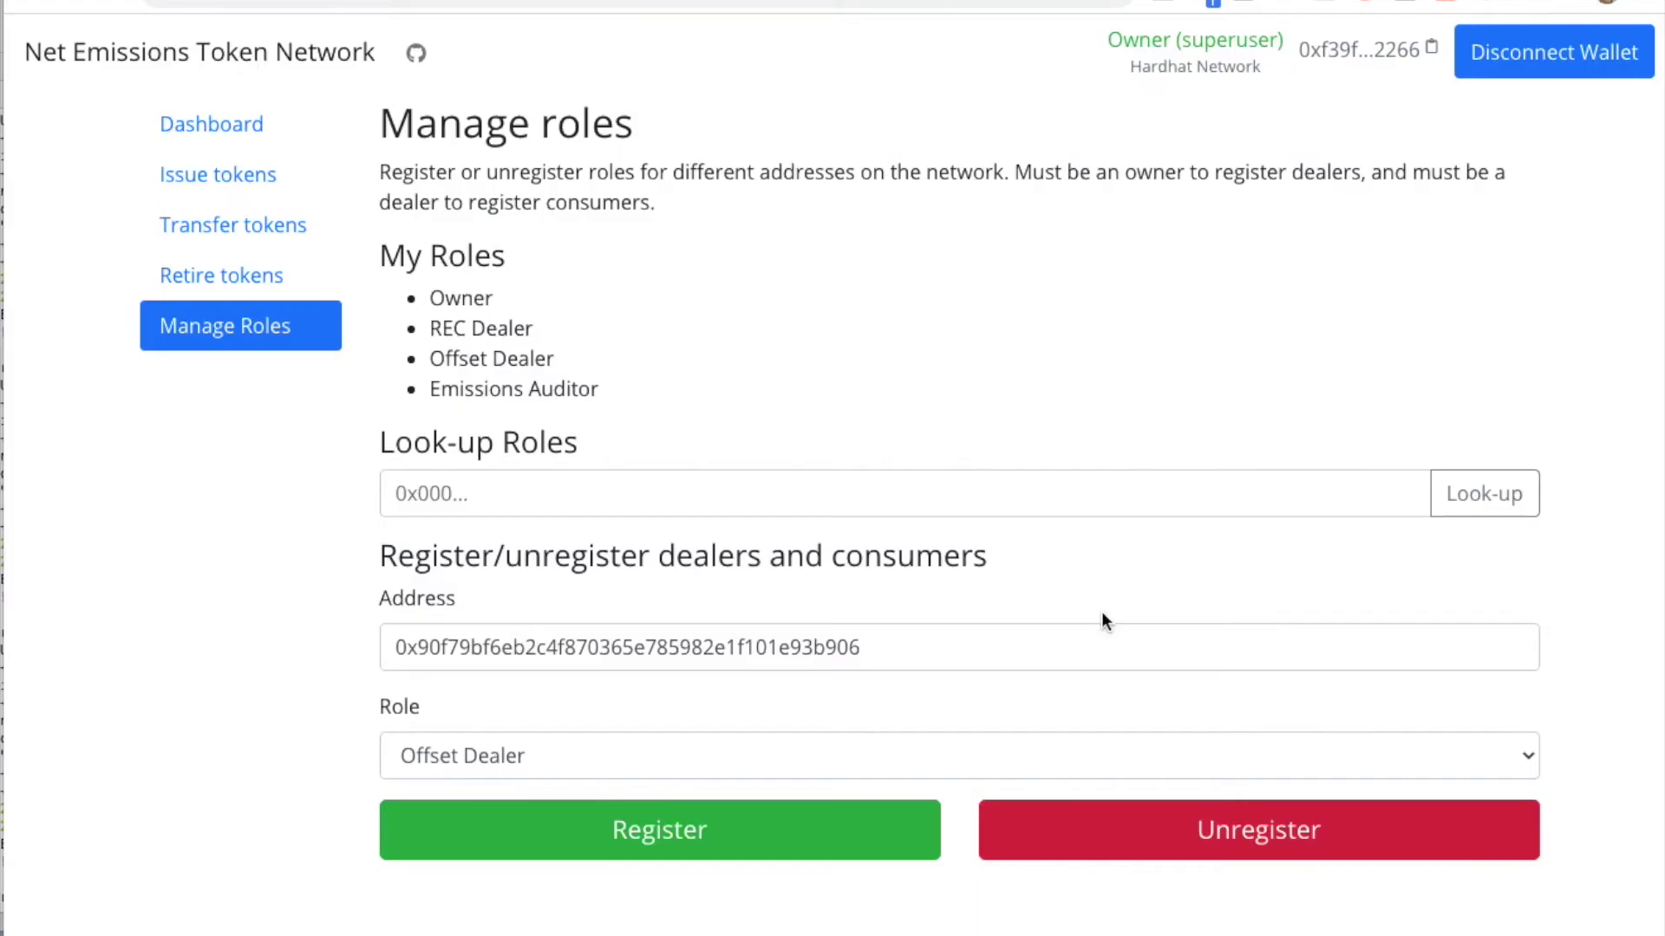
- Look up 0x3c44…93bc's roles to confirm Emissions Auditor, then disconnect the owner's wallet
{"action": "left_click", "coordinate": [852, 504]}
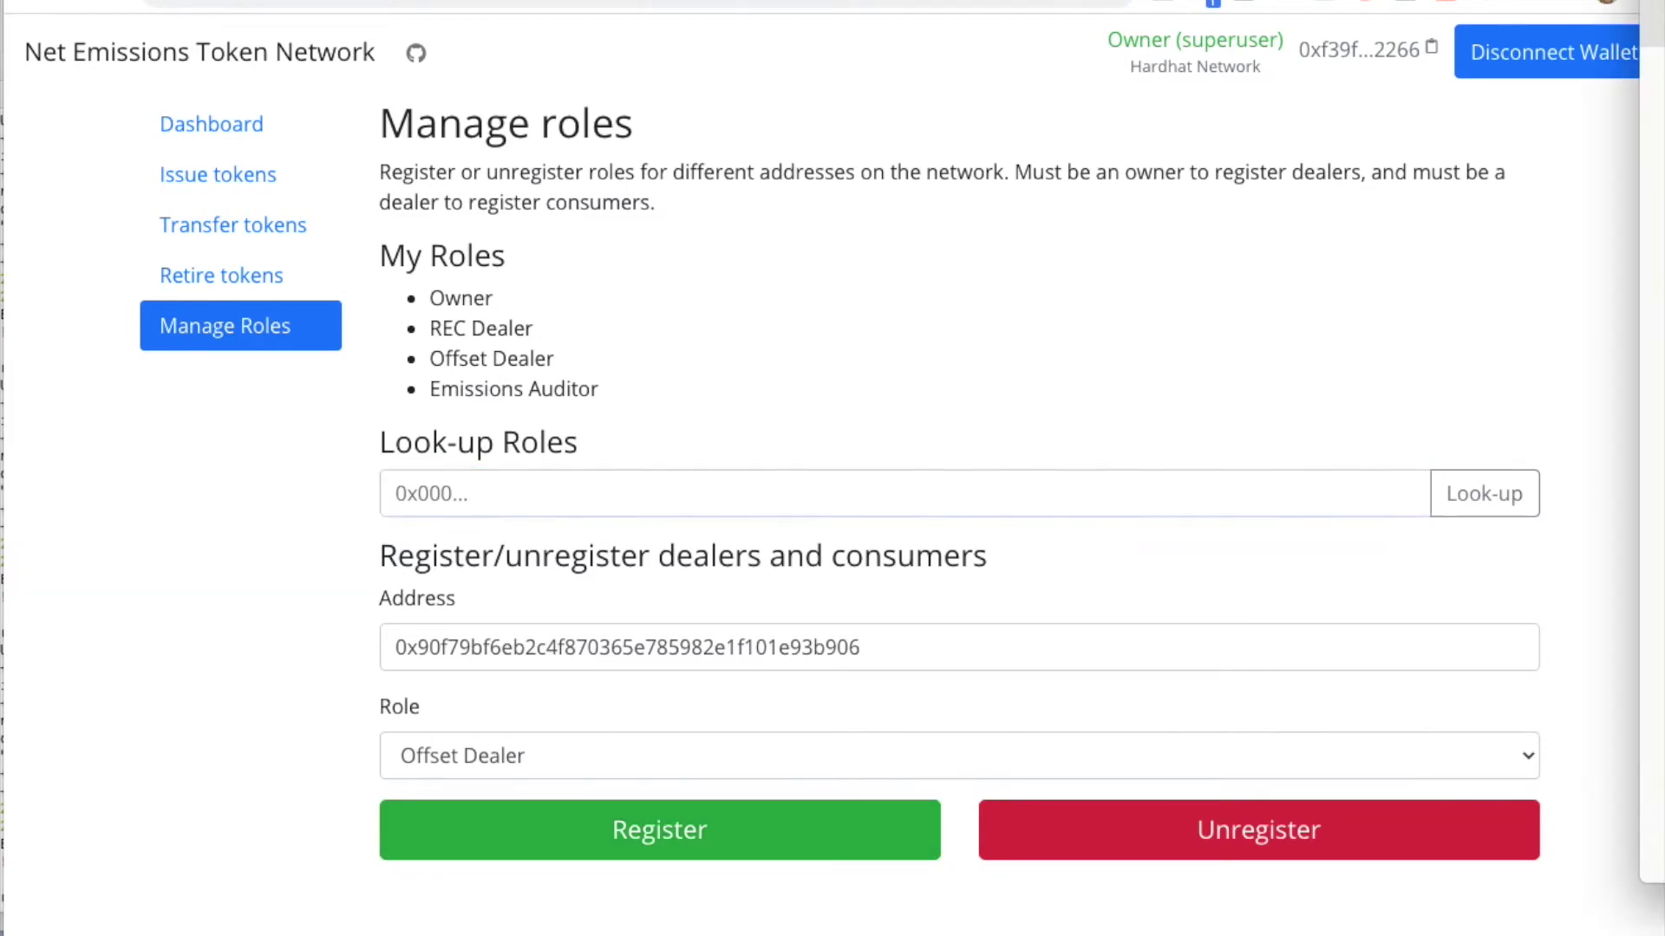
{"action": "left_click", "coordinate": [886, 495]}
{"action": "key", "text": "ctrl+v"}
{"action": "left_click", "coordinate": [1453, 511]}
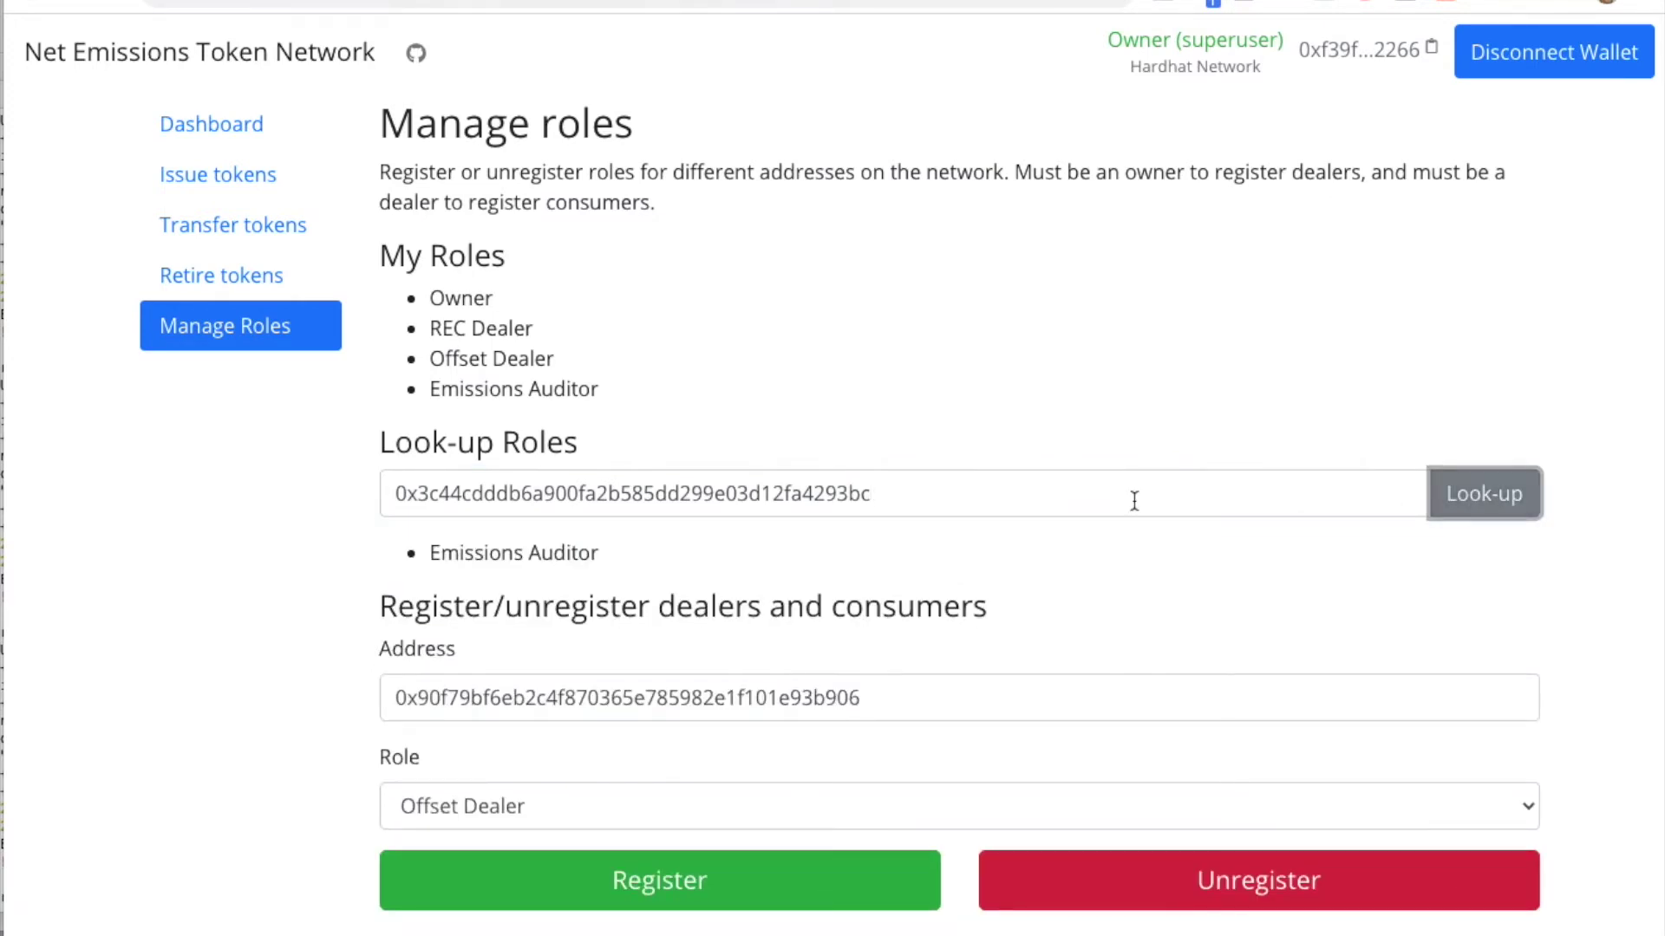
{"action": "left_click", "coordinate": [1516, 55]}
- Switch MetaMask to the Emissions Auditor account and reconnect the site through MetaMask
{"action": "left_click", "coordinate": [1487, 6]}
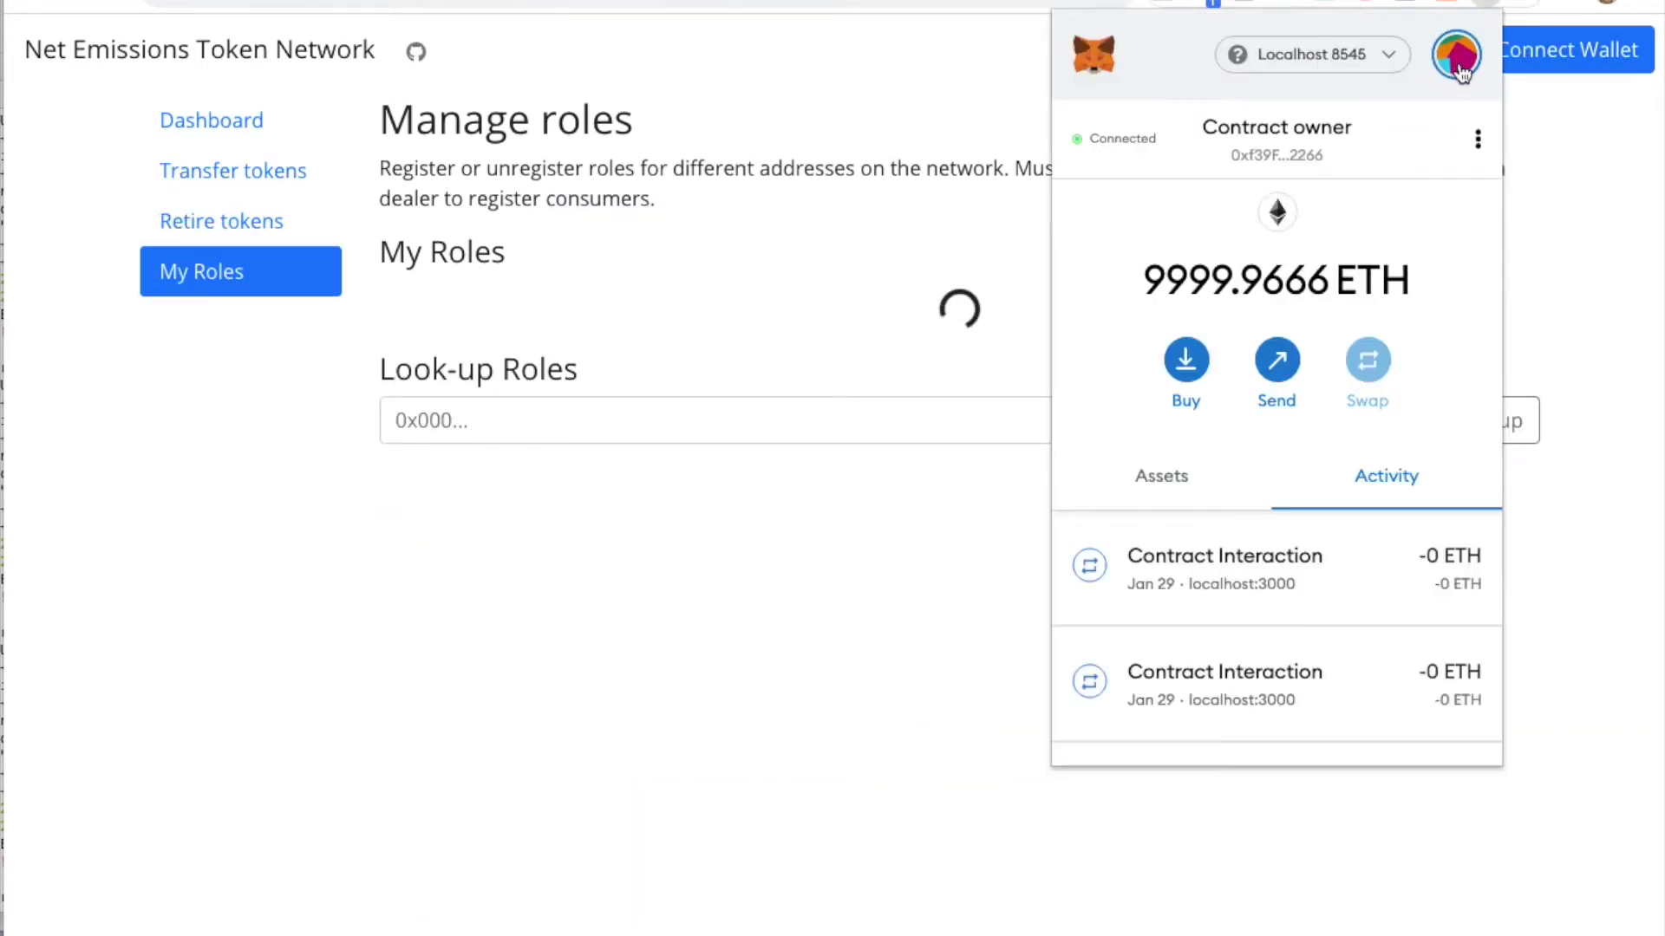
{"action": "left_click", "coordinate": [1464, 74]}
{"action": "scroll", "coordinate": [1367, 371], "scroll_direction": "down", "scroll_amount": 1}
{"action": "scroll", "coordinate": [1367, 371], "scroll_direction": "down", "scroll_amount": 3}
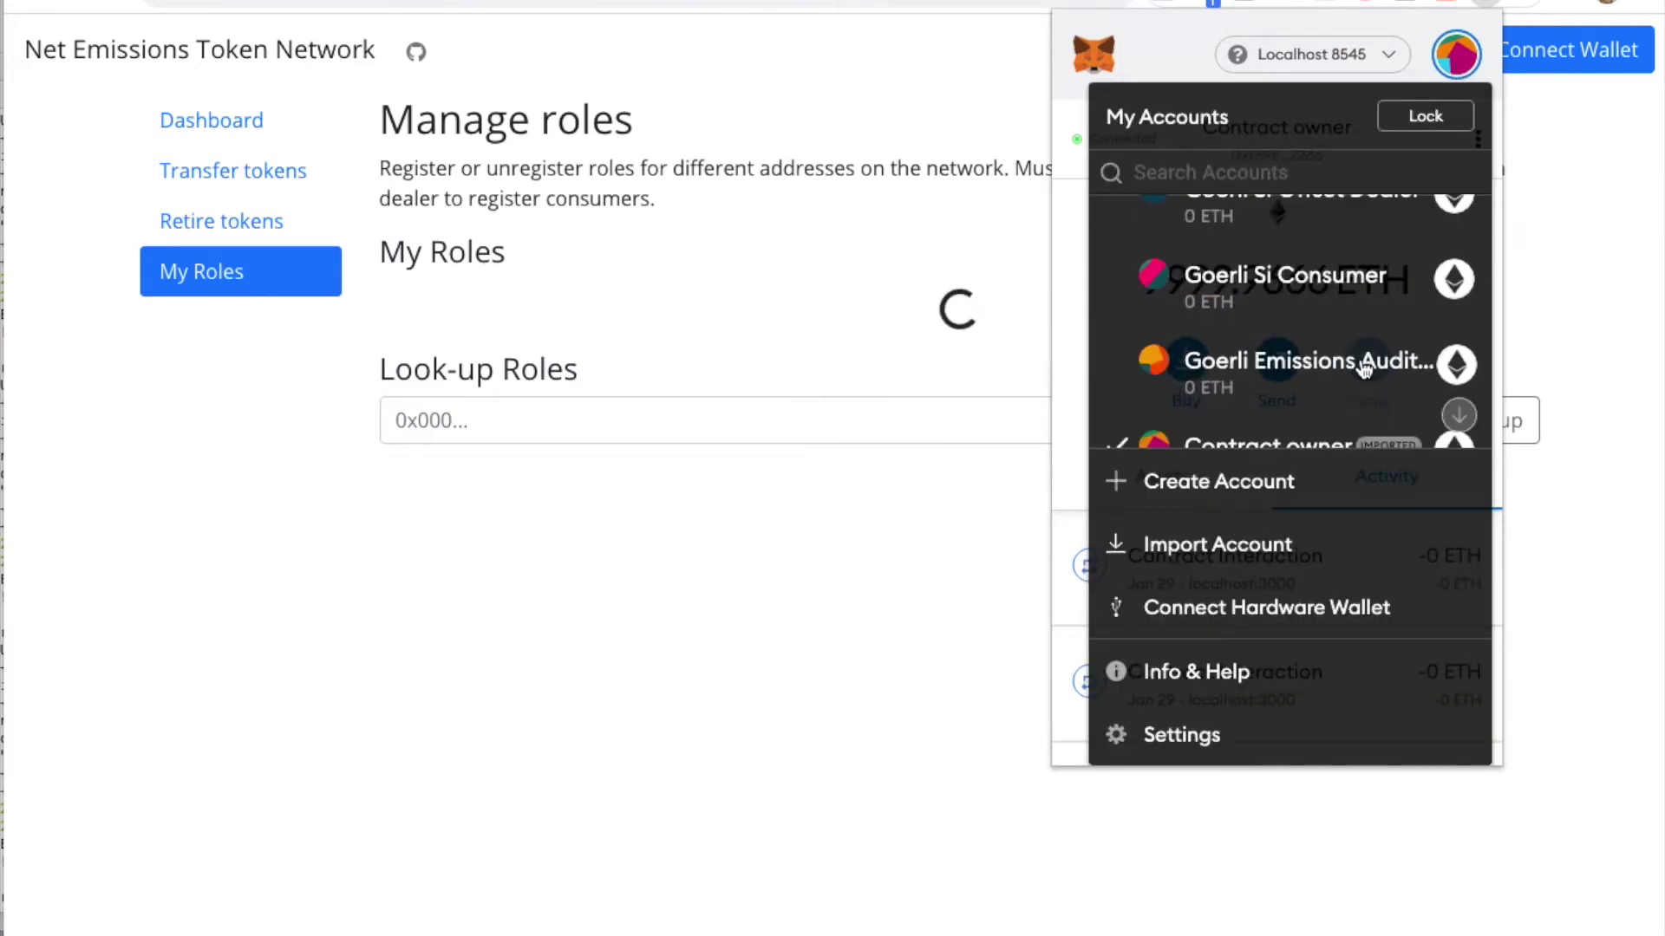
{"action": "scroll", "coordinate": [1365, 367], "scroll_direction": "down", "scroll_amount": 3}
{"action": "left_click", "coordinate": [1288, 384]}
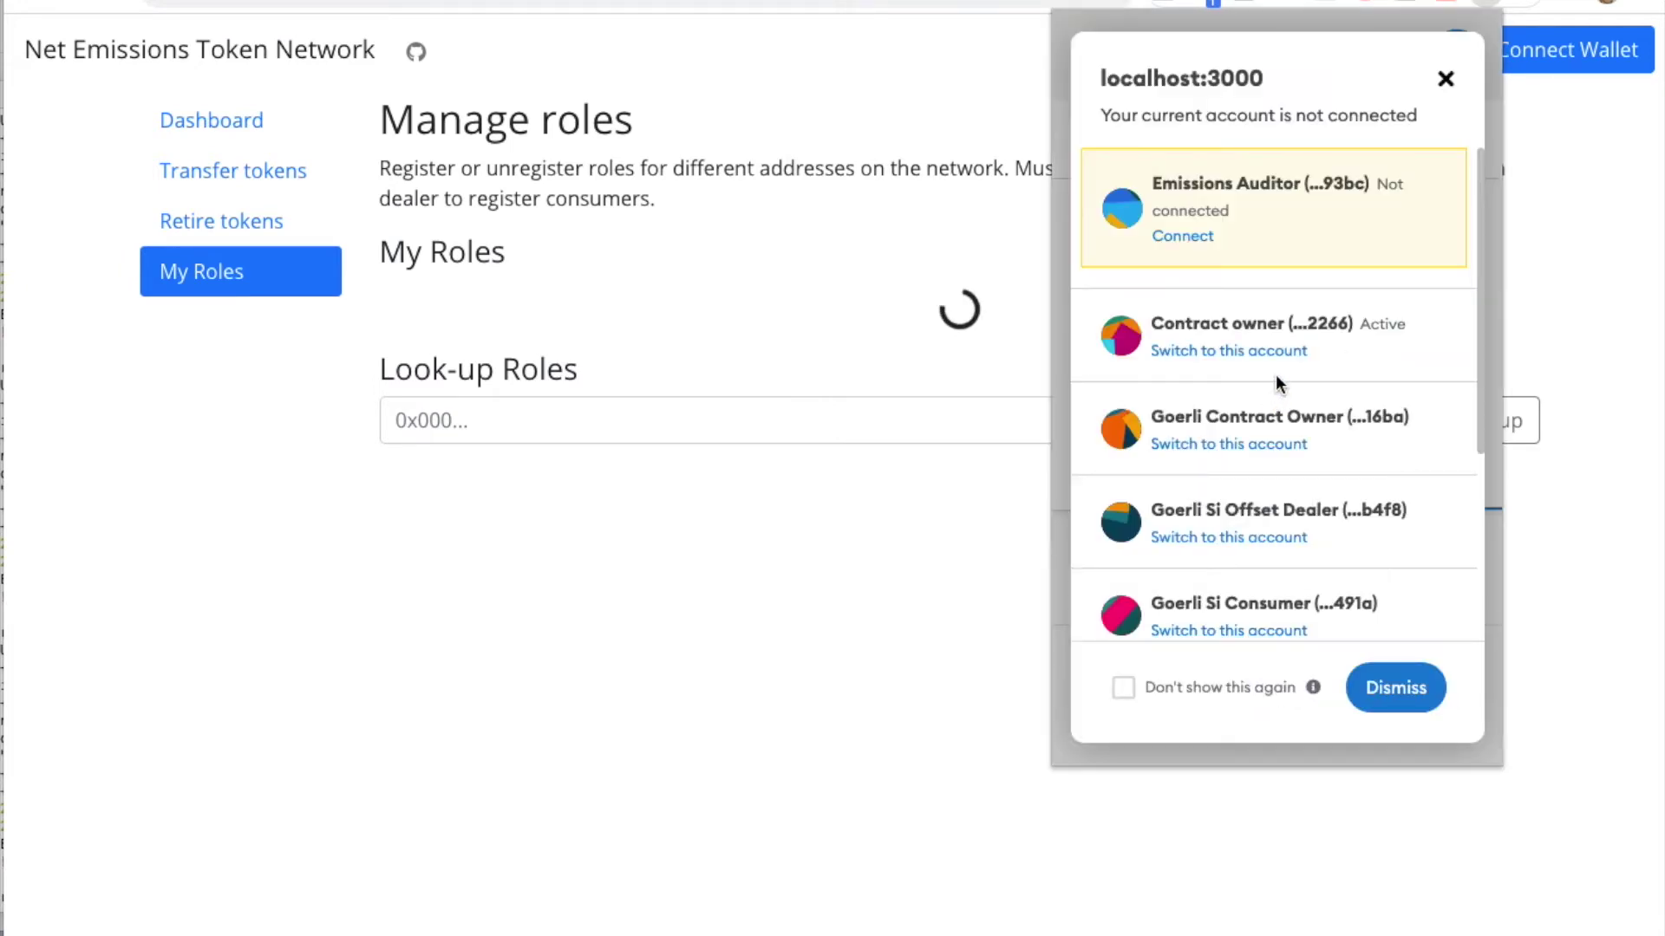
{"action": "left_click", "coordinate": [1183, 238]}
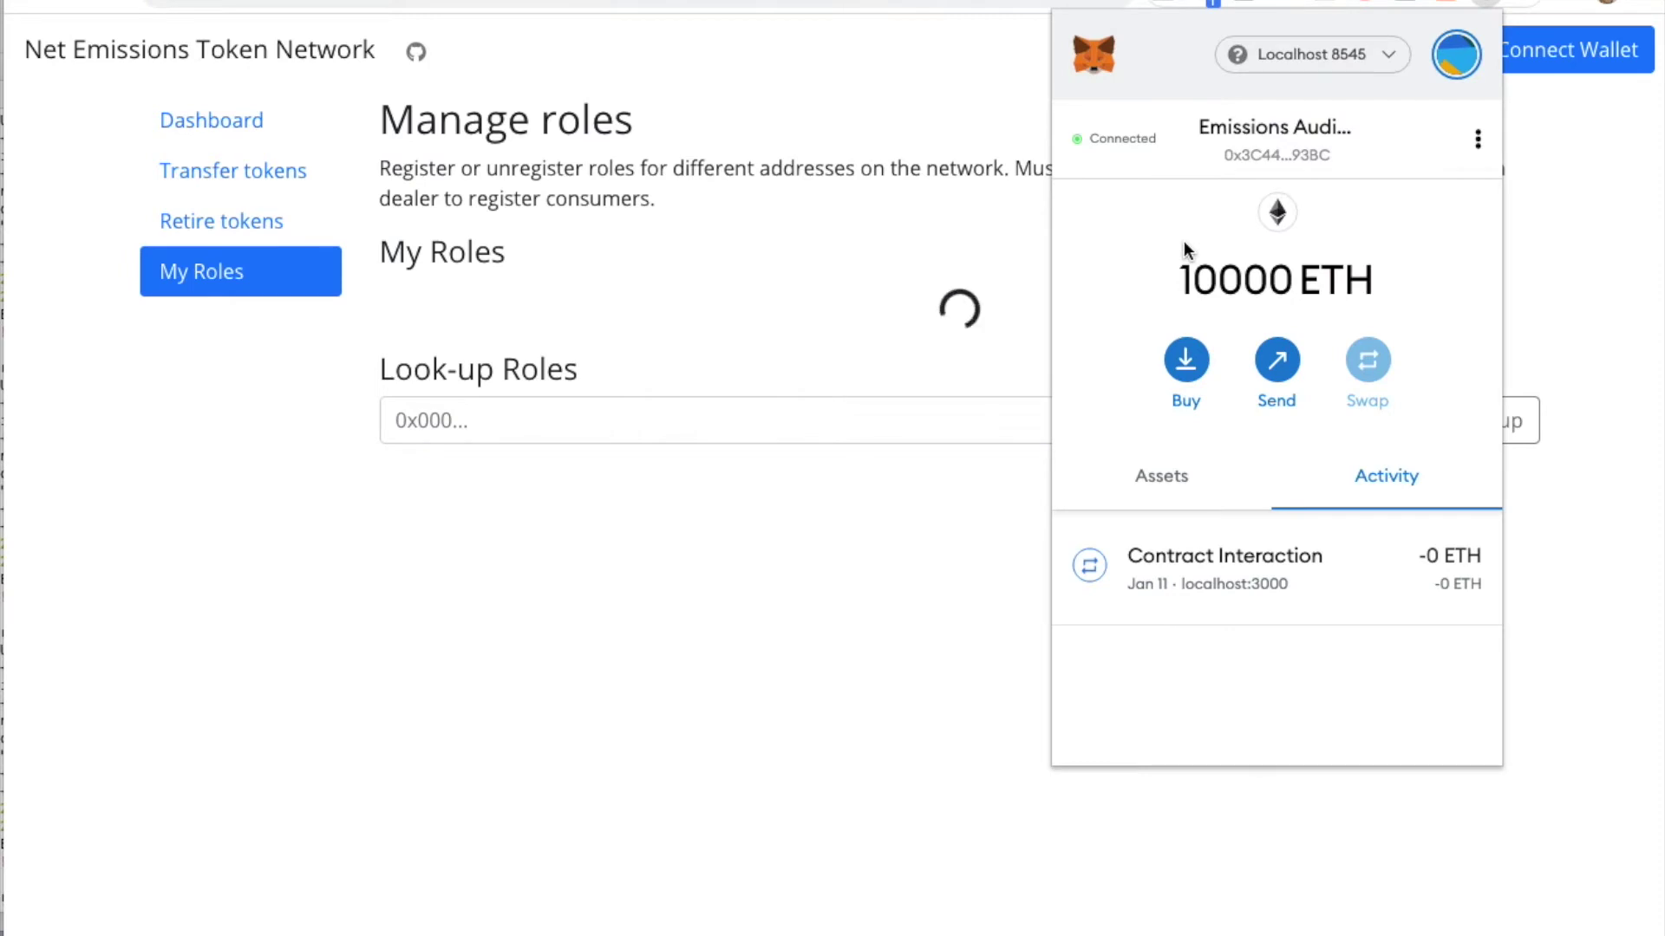
{"action": "left_click", "coordinate": [1541, 173]}
{"action": "left_click", "coordinate": [1539, 53]}
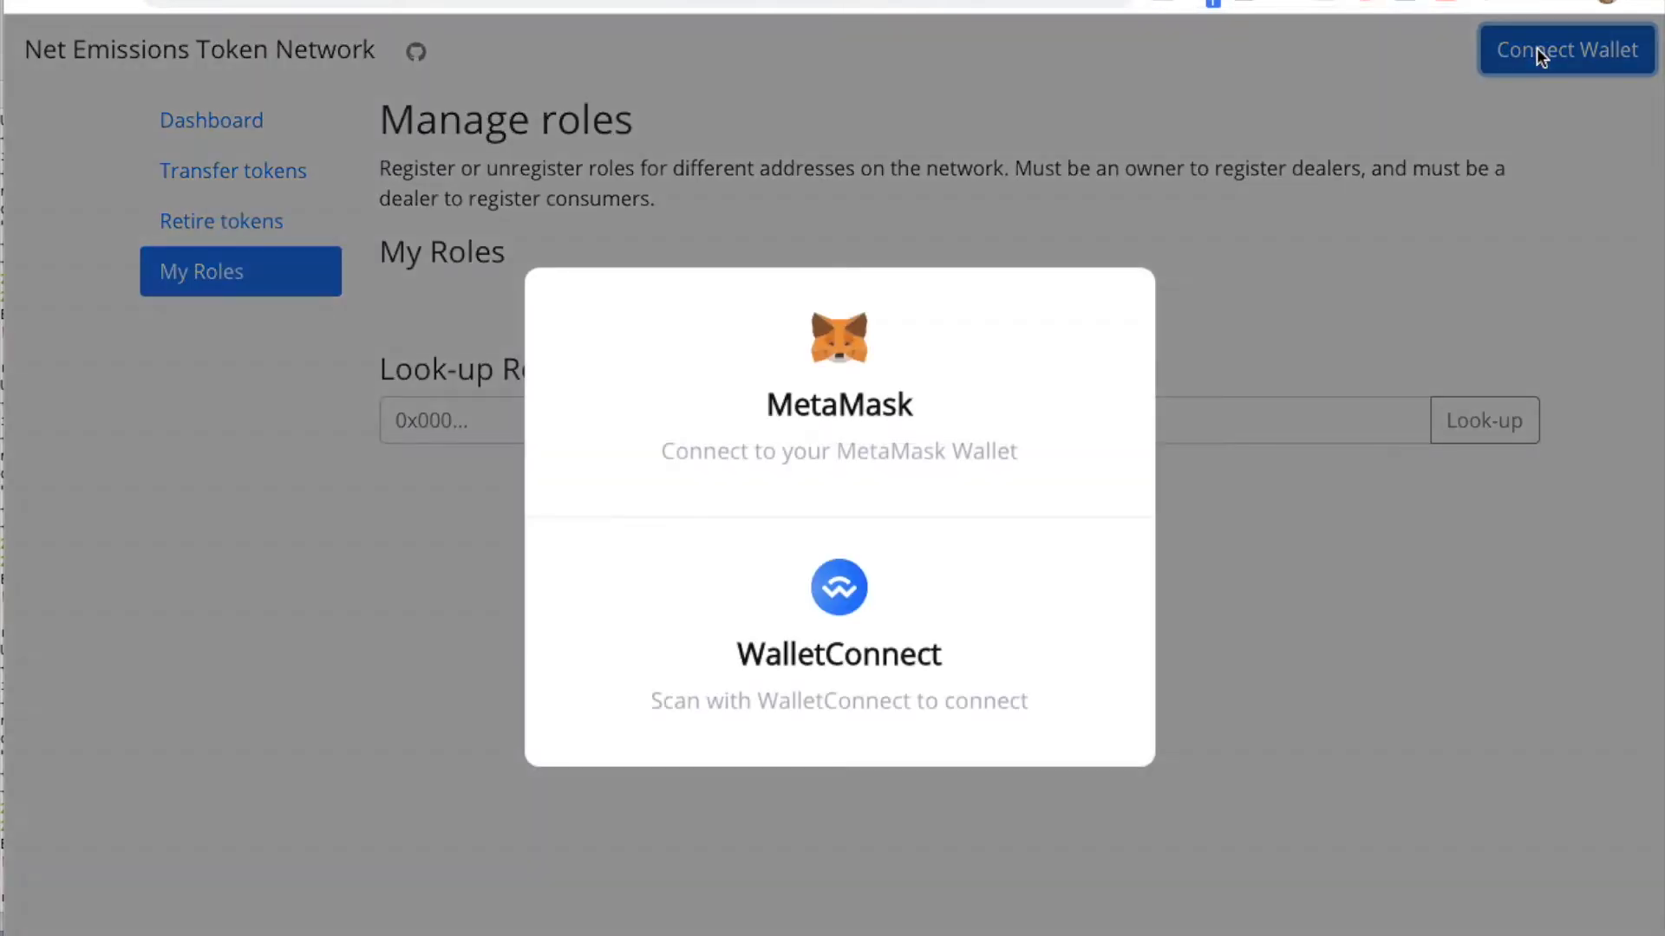
{"action": "left_click", "coordinate": [881, 450]}
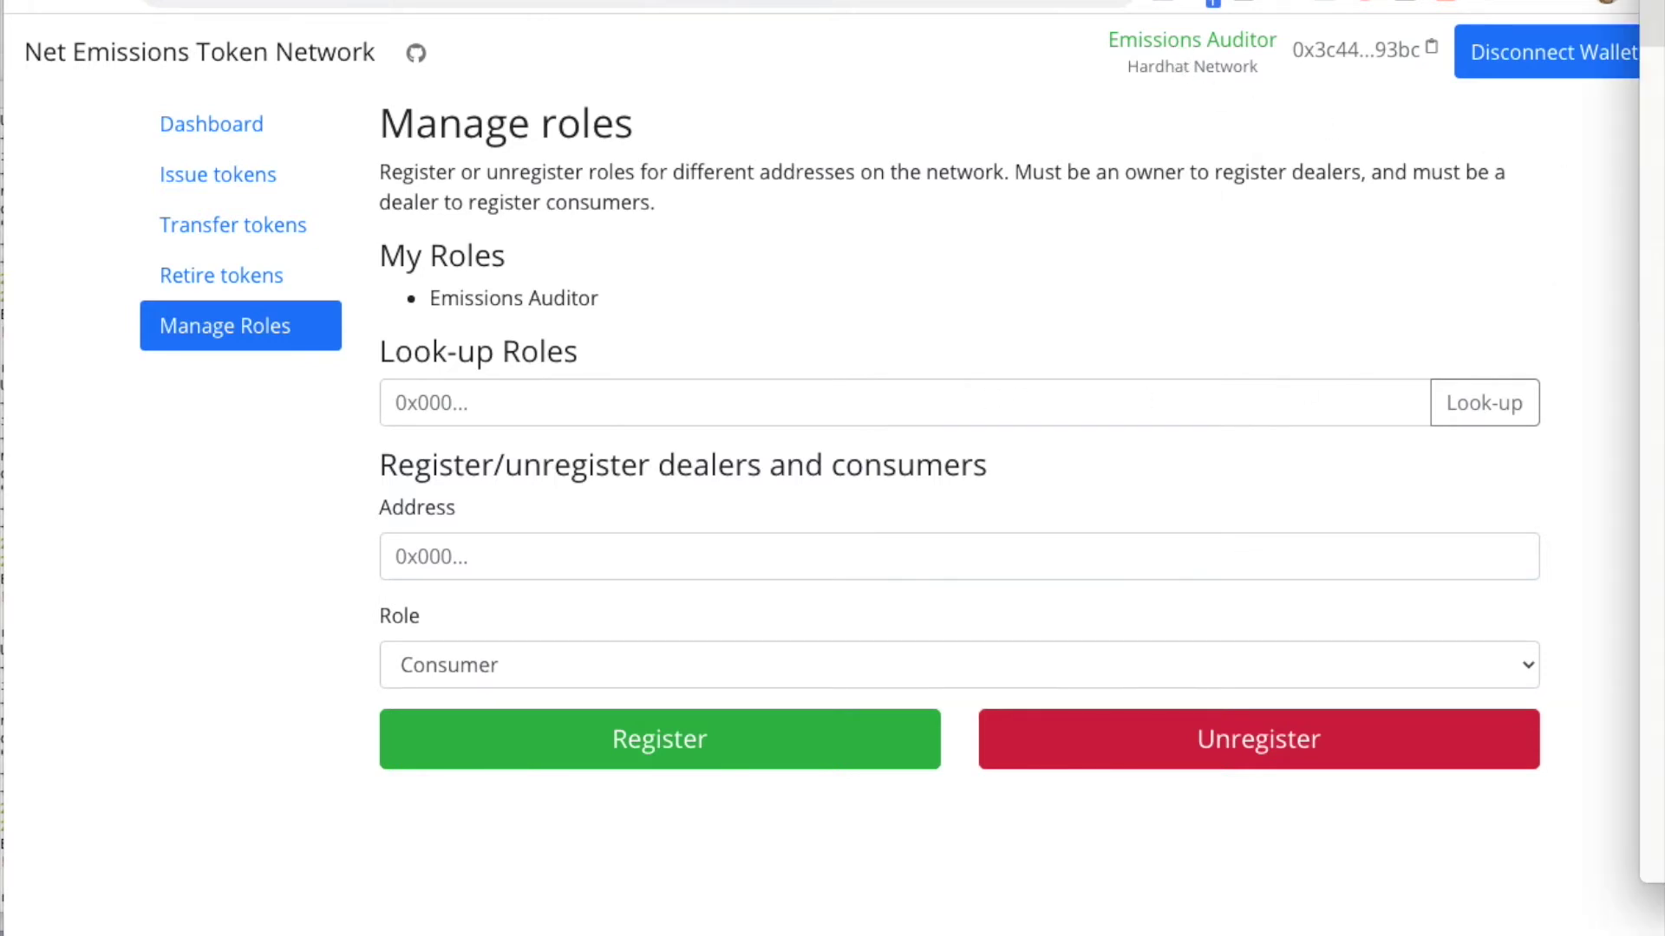
- Register 0x8626…1199 with the Consumer role and approve the transaction in MetaMask
{"action": "left_click", "coordinate": [561, 563]}
{"action": "type", "text": "0x8626f6940e2eb28930efb4cef49b2d1f2c9c1199"}
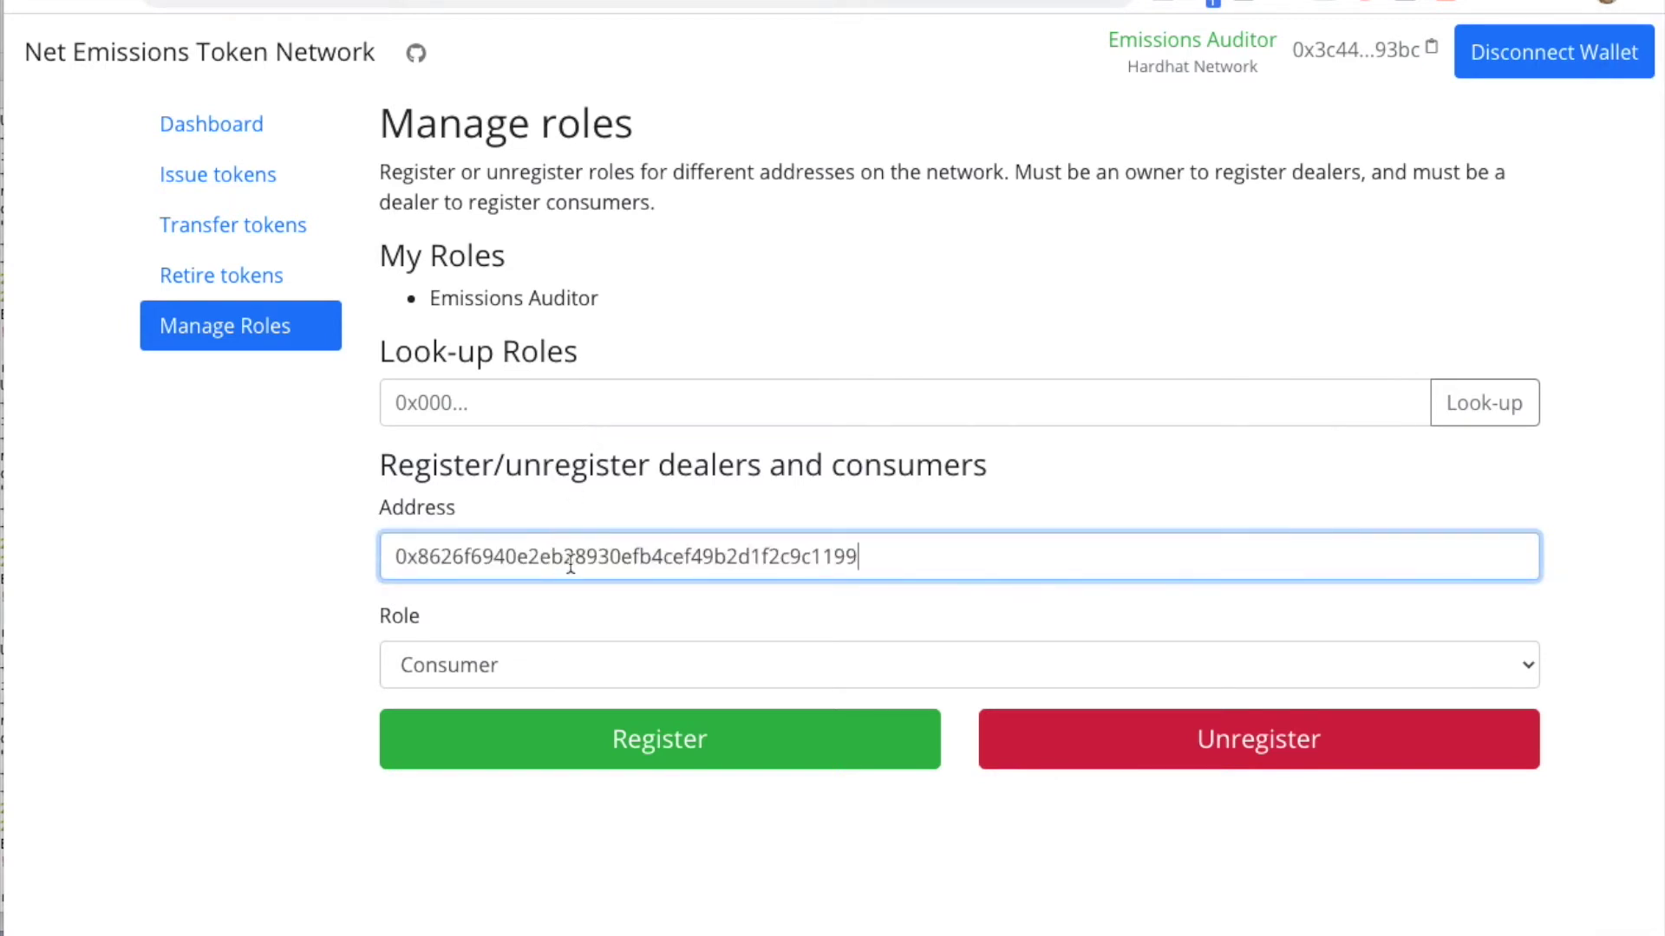
{"action": "left_click", "coordinate": [785, 744]}
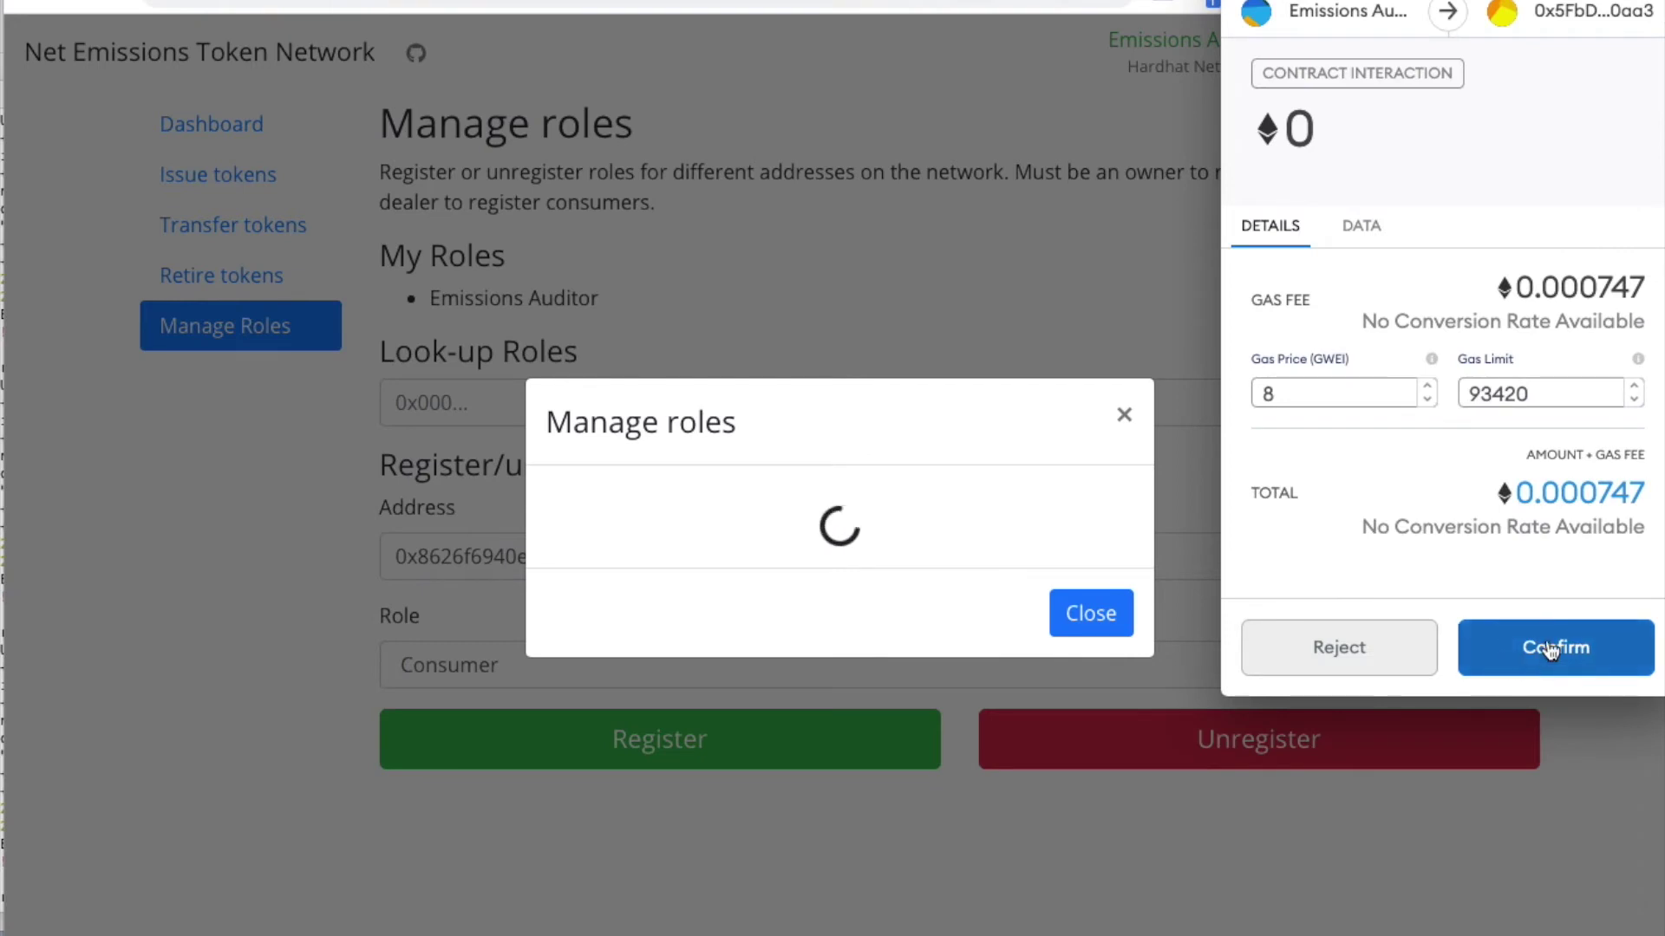
{"action": "left_click", "coordinate": [1476, 636]}
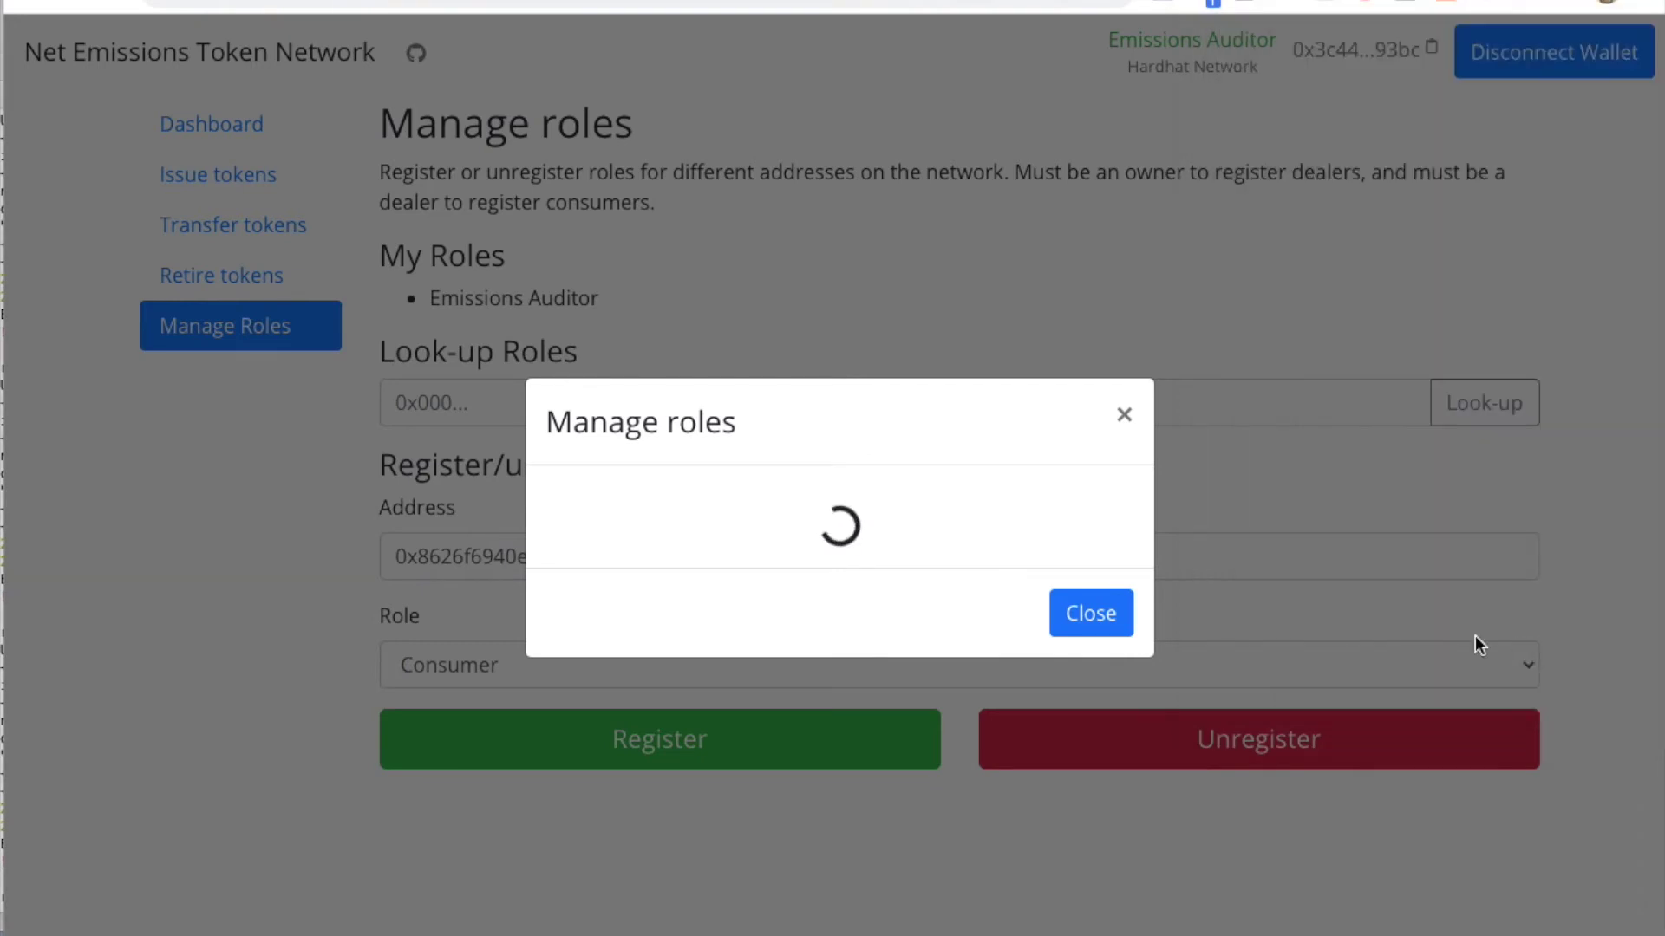
{"action": "left_click", "coordinate": [1091, 623]}
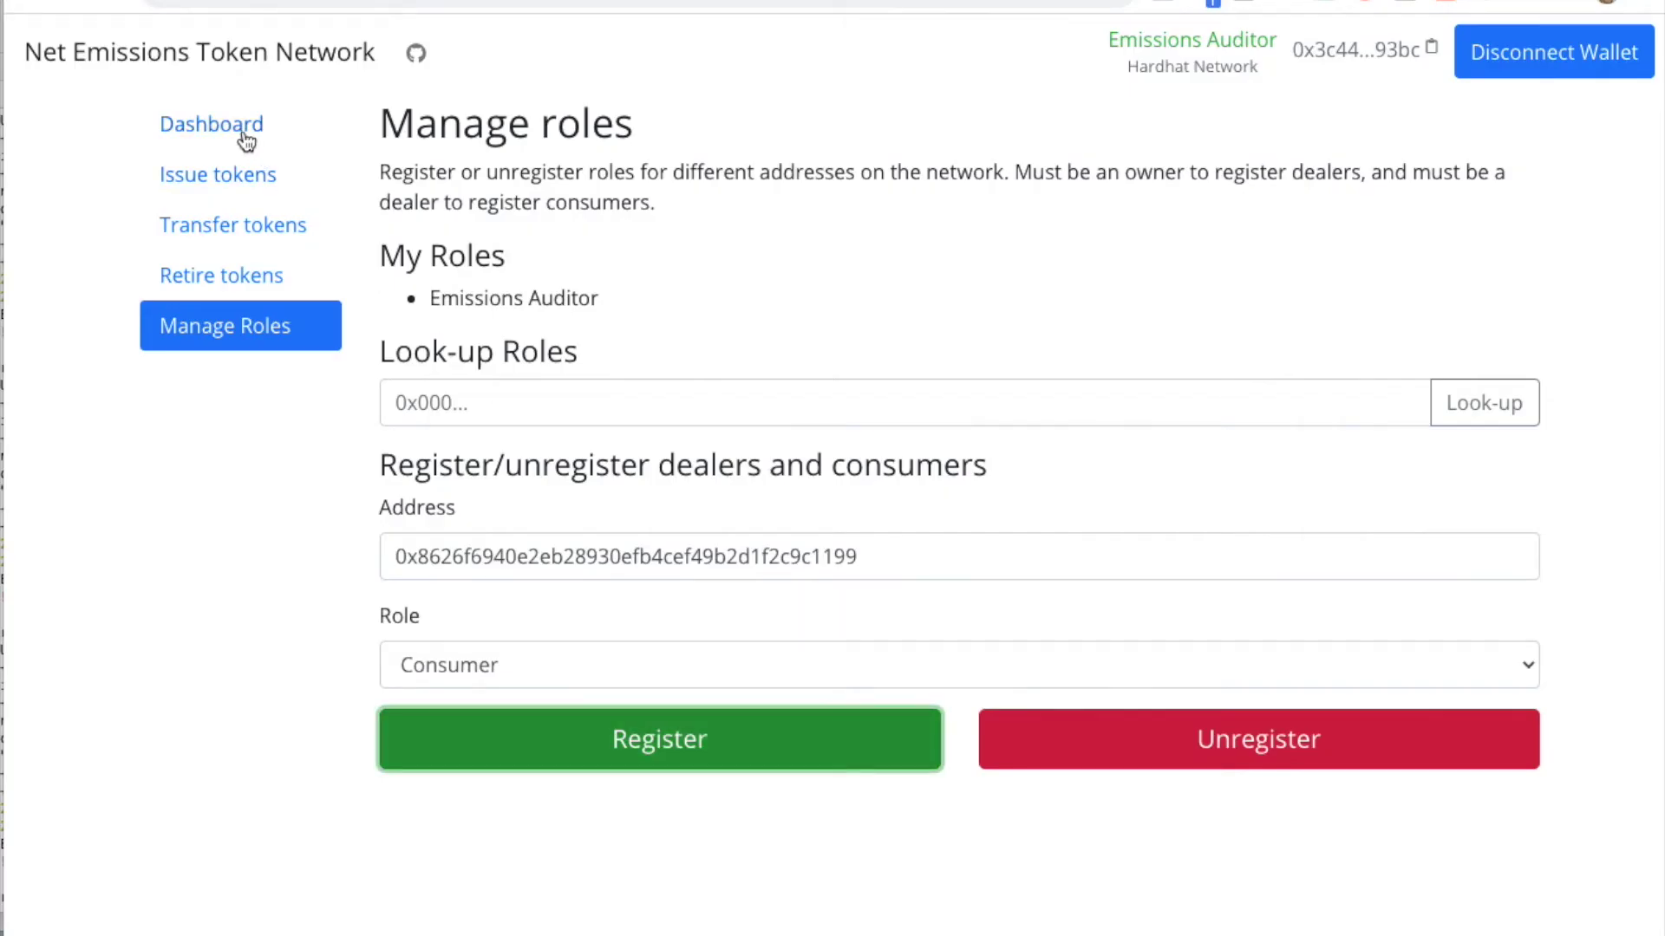
{"action": "left_click", "coordinate": [235, 176]}
- Fill in 125 Audited Emissions for 0x8626…1199, covering 01/01/2020 to 12/31/2020
{"action": "left_click", "coordinate": [481, 270]}
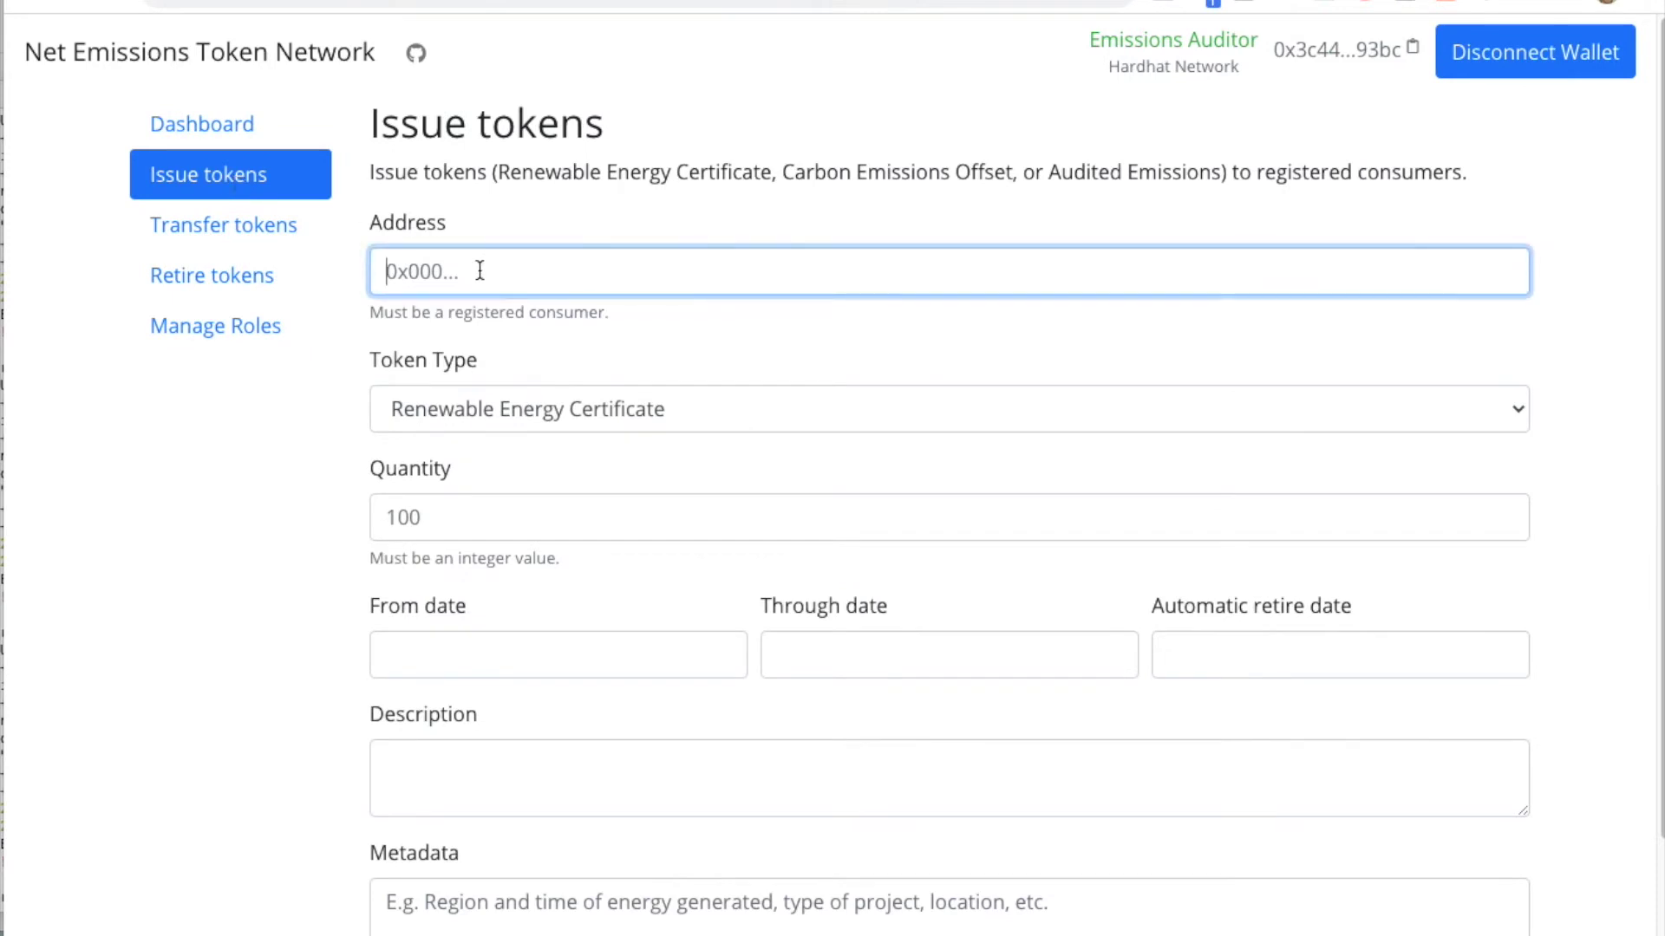
{"action": "type", "text": "0x8626f6940e2eb28930efb4cef49b2d1f2c9c1199"}
{"action": "left_click", "coordinate": [497, 403]}
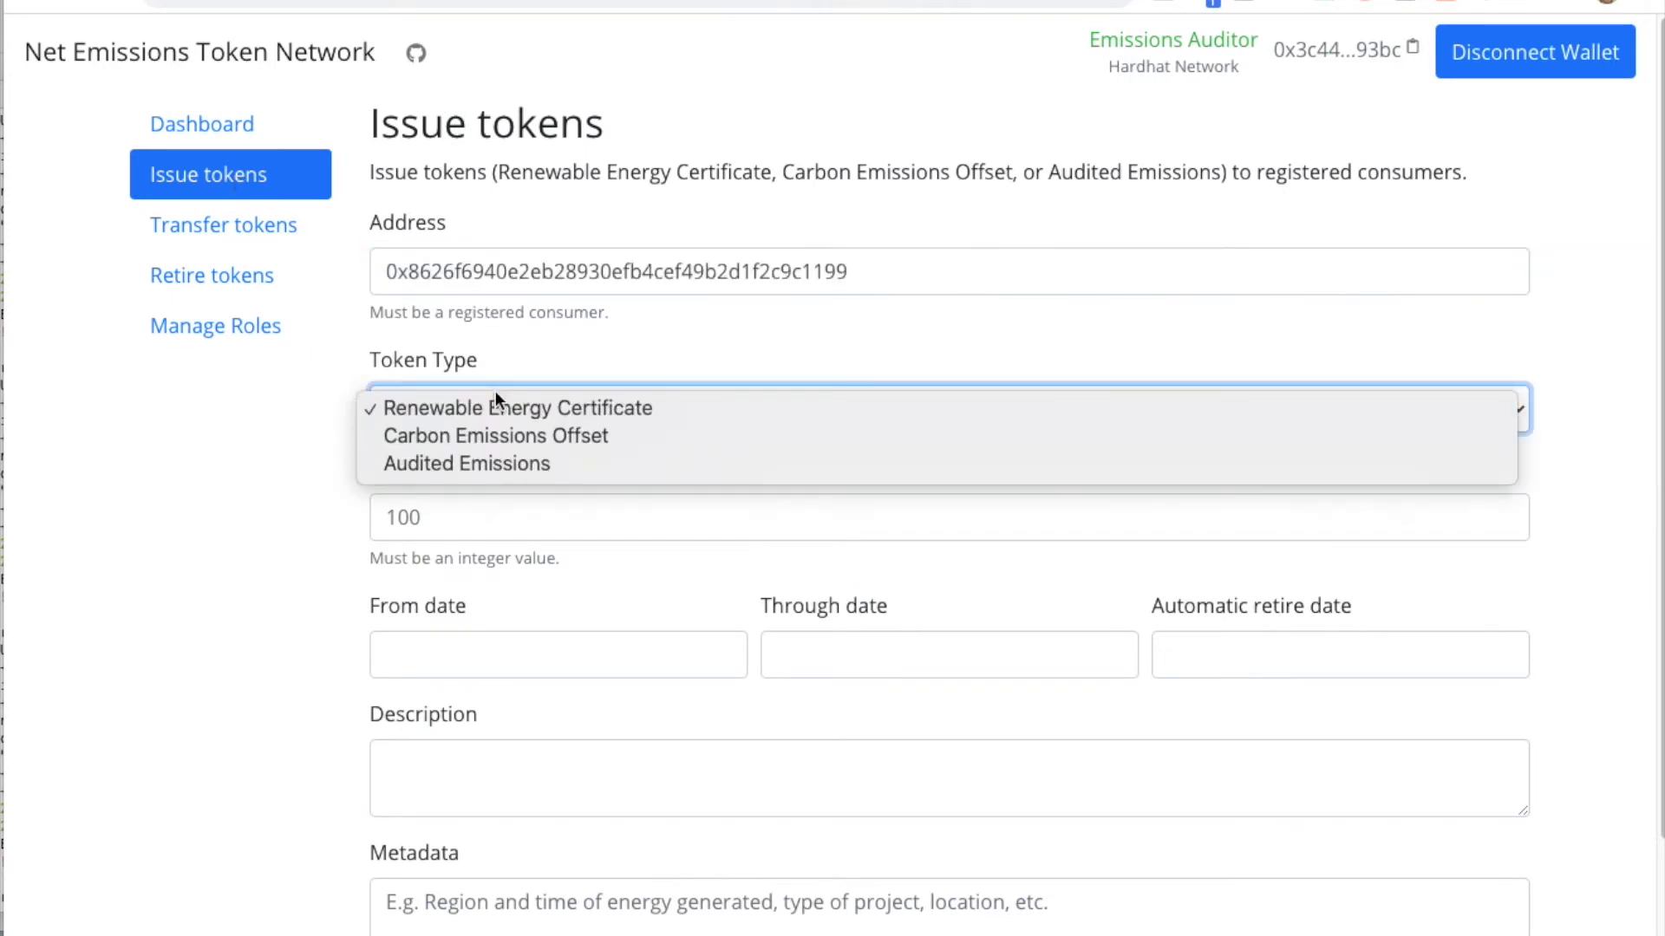
{"action": "left_click", "coordinate": [512, 465]}
{"action": "left_click", "coordinate": [479, 522]}
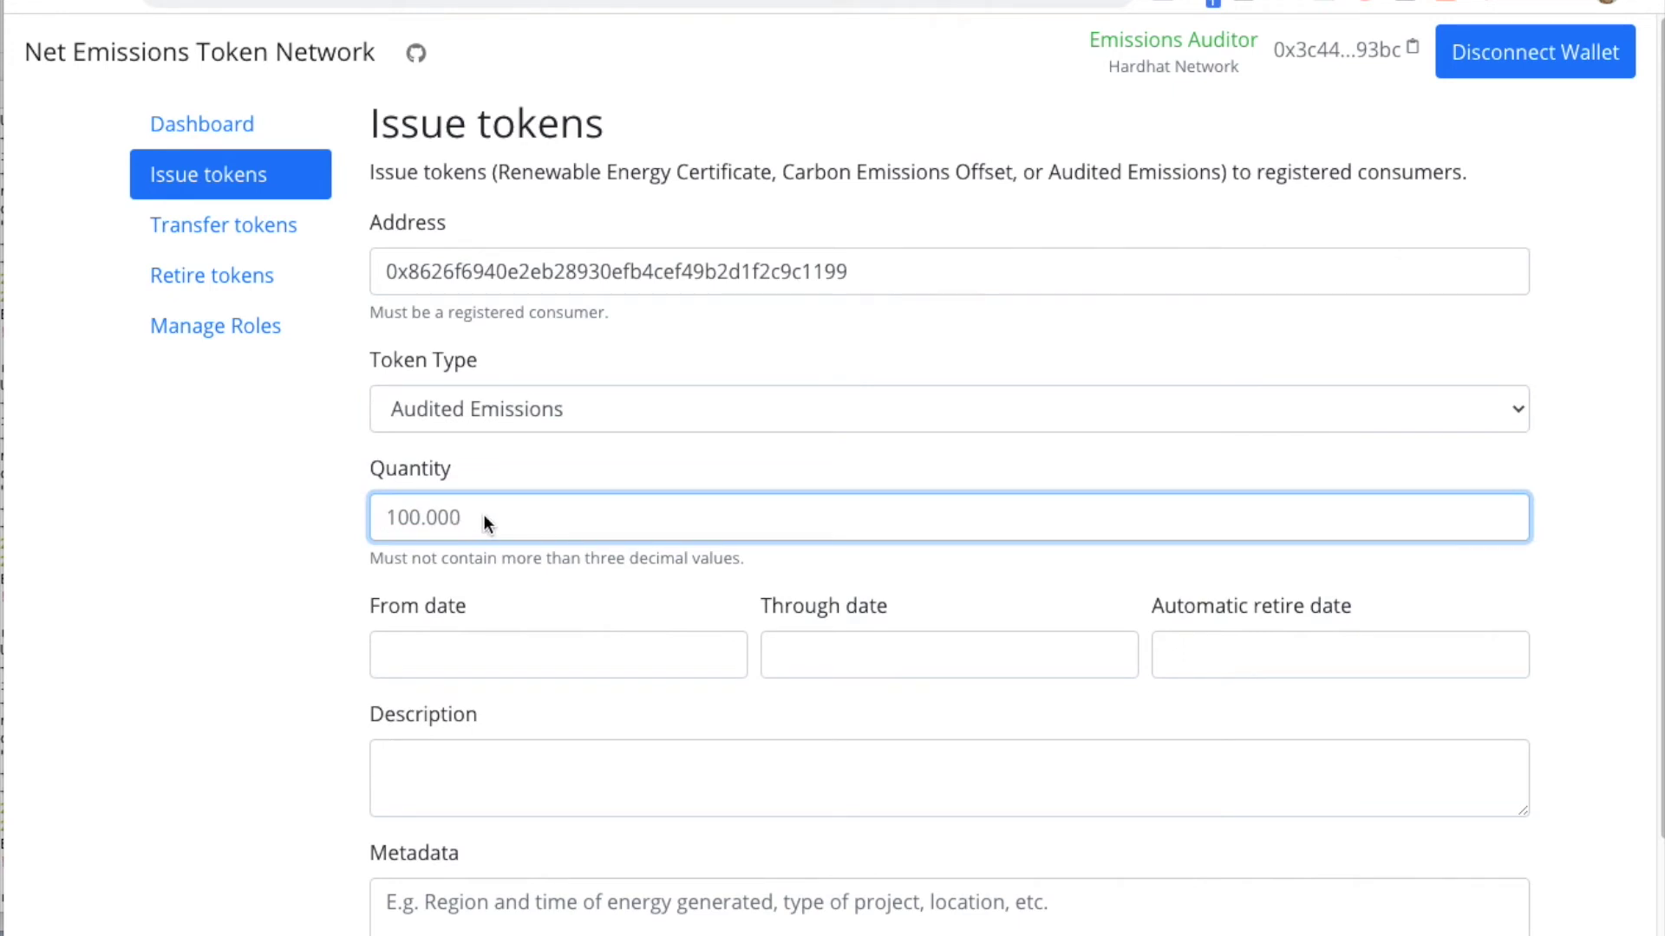
{"action": "type", "text": "12"}
{"action": "type", "text": "5.00"}
{"action": "left_click", "coordinate": [839, 662]}
{"action": "left_click", "coordinate": [513, 655]}
{"action": "type", "text": "01/01/2020 12:00 AM"}
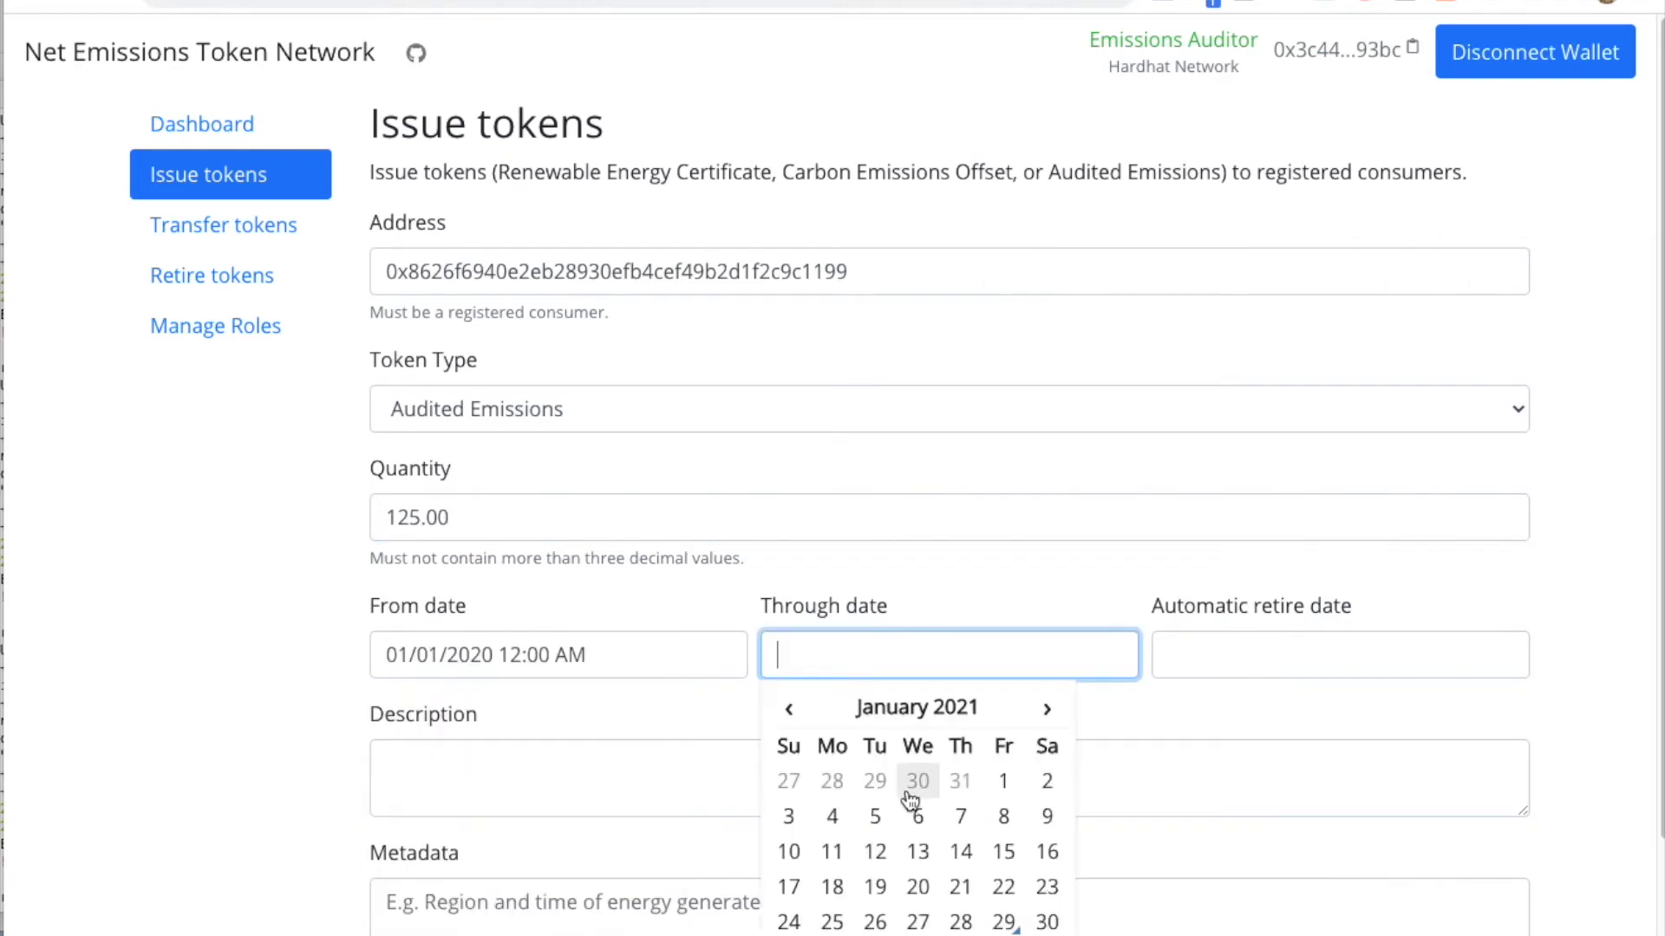
{"action": "left_click", "coordinate": [789, 708]}
{"action": "left_click", "coordinate": [959, 921]}
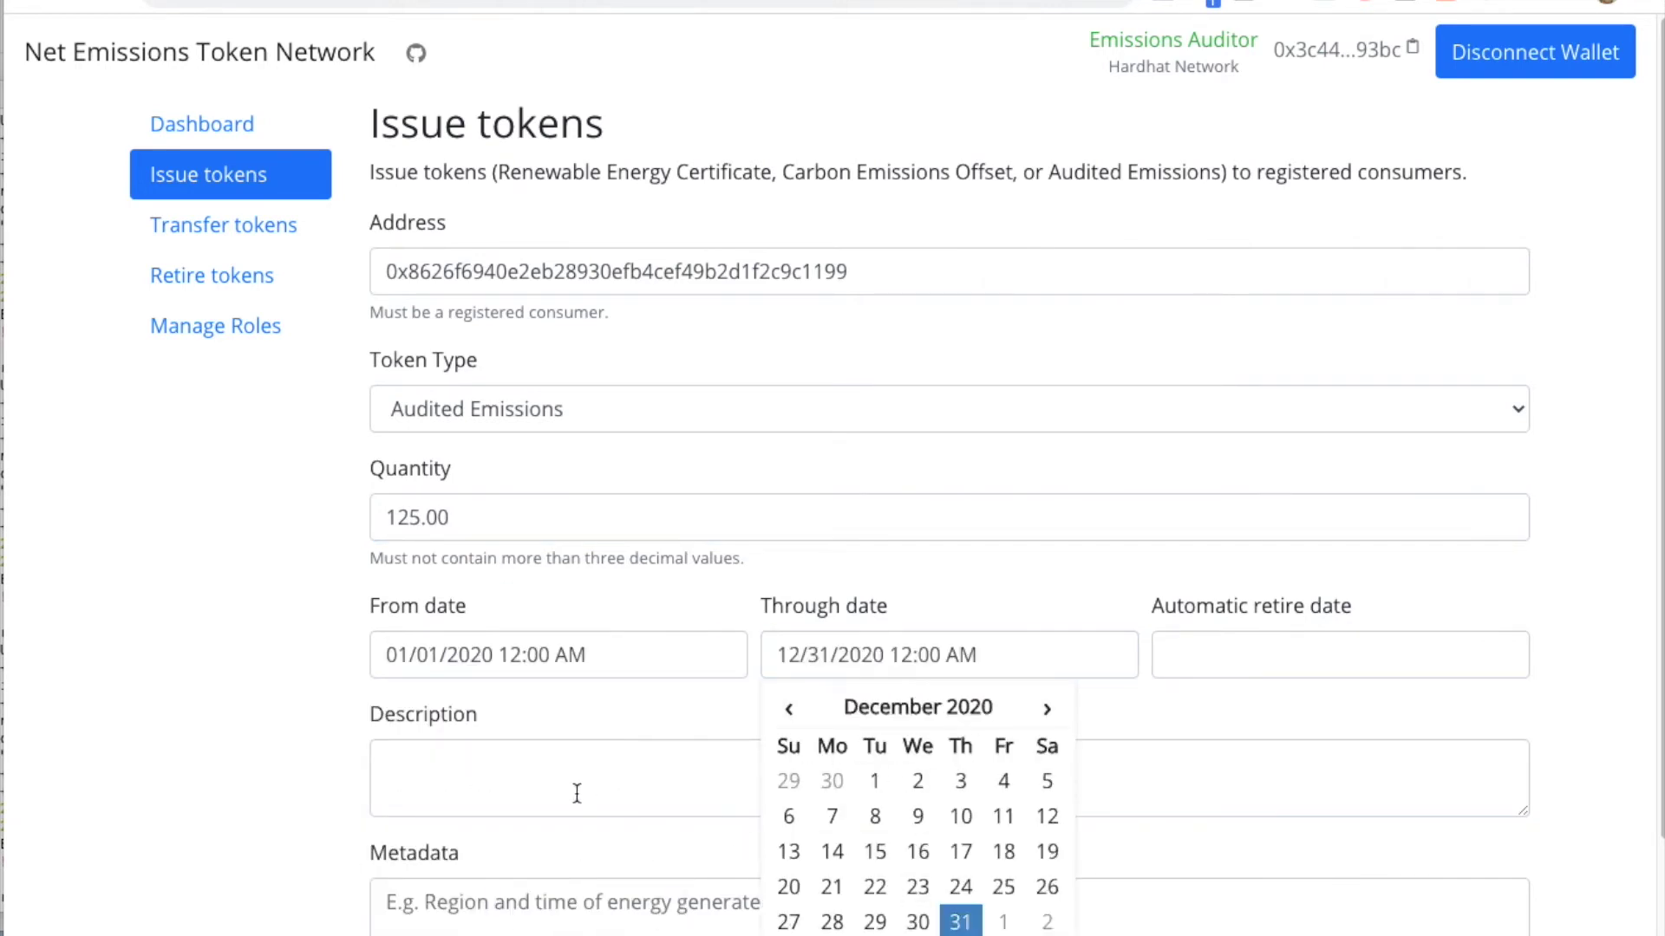
- Add the description 'results of emissions audit', issue the tokens, and approve in MetaMask
{"action": "left_click", "coordinate": [568, 790]}
{"action": "type", "text": "resul"}
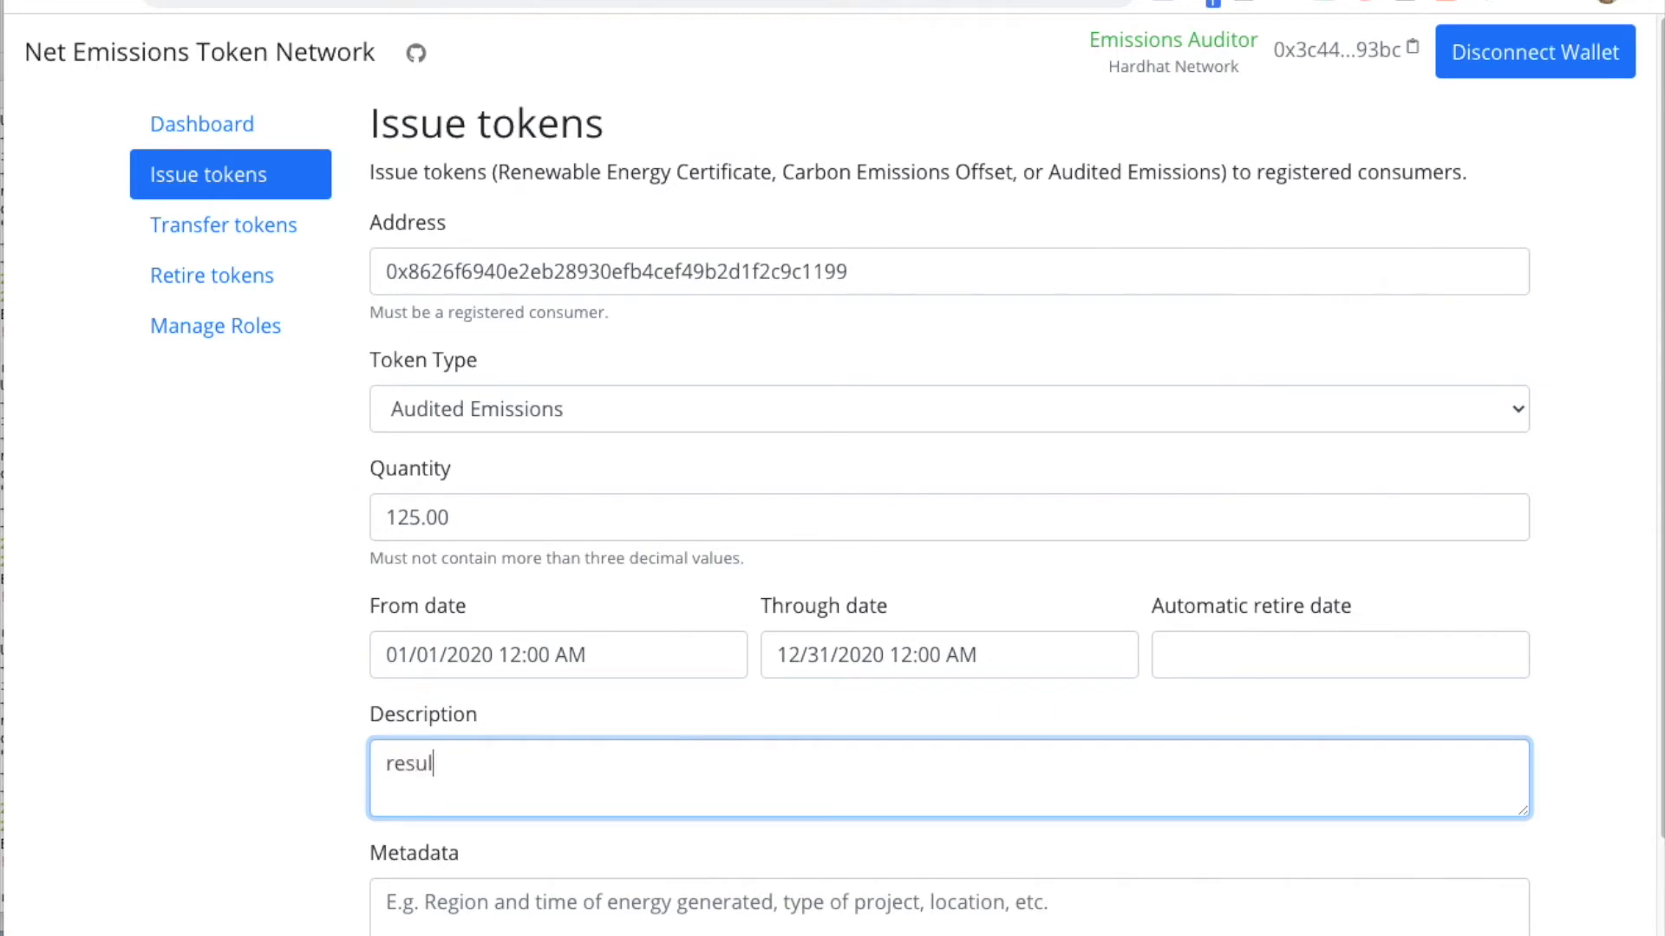
{"action": "type", "text": "ts pf"}
{"action": "key", "text": "BackSpace"}
{"action": "type", "text": "of"}
{"action": "type", "text": " emissions audit"}
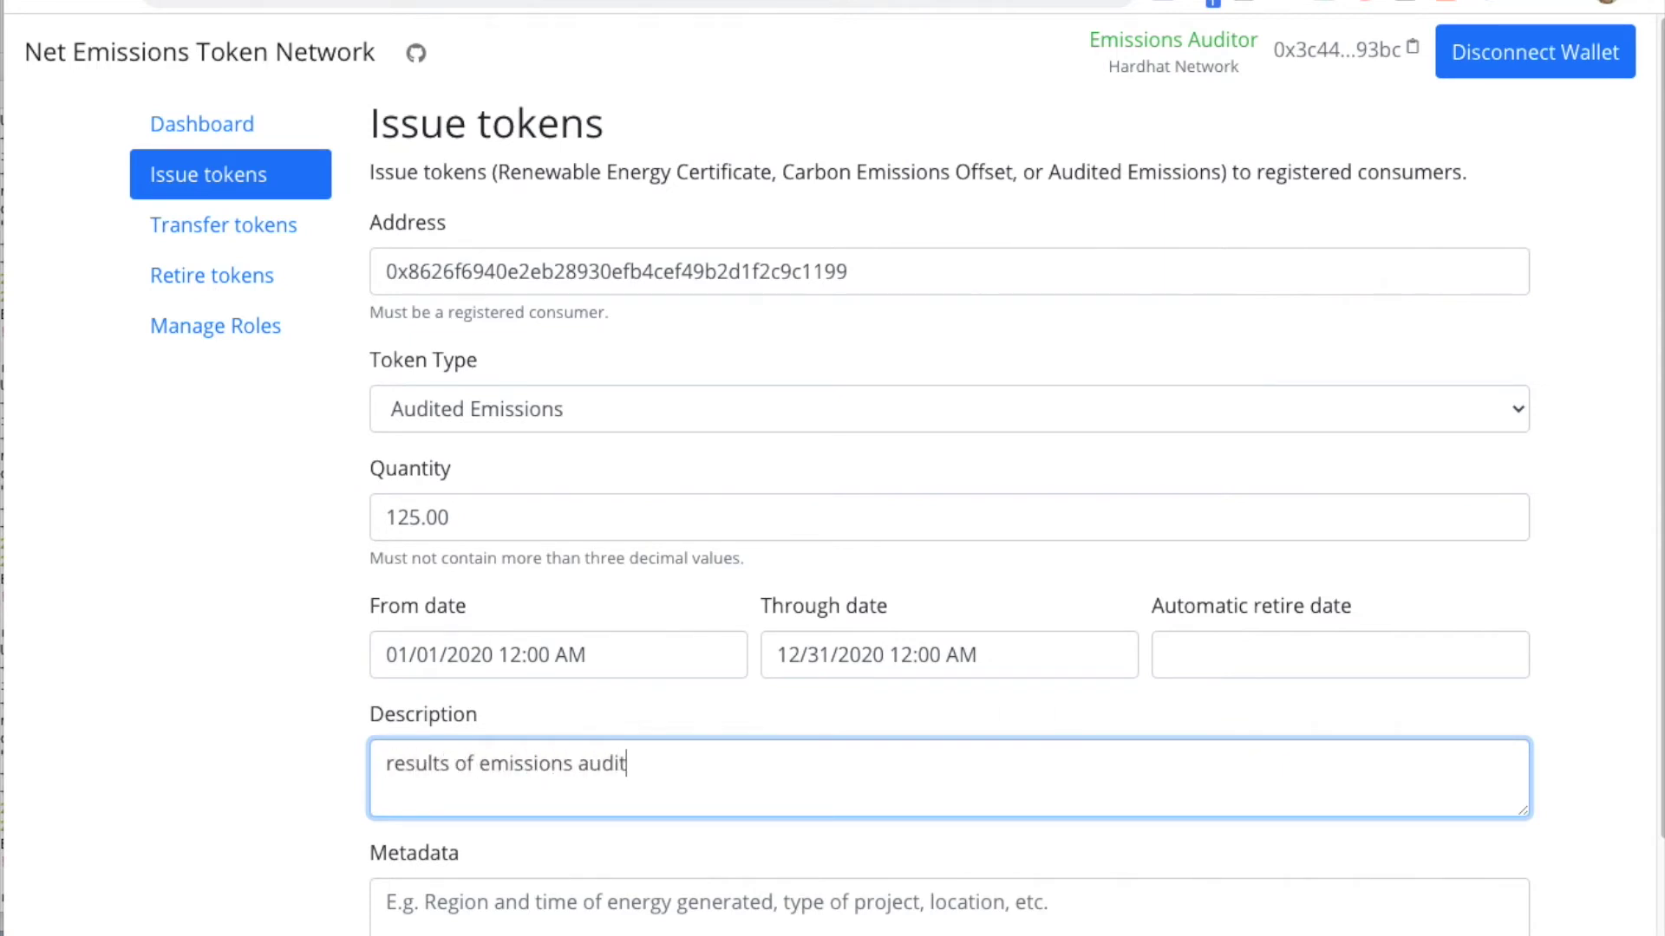
{"action": "scroll", "coordinate": [470, 644], "scroll_direction": "down", "scroll_amount": 2}
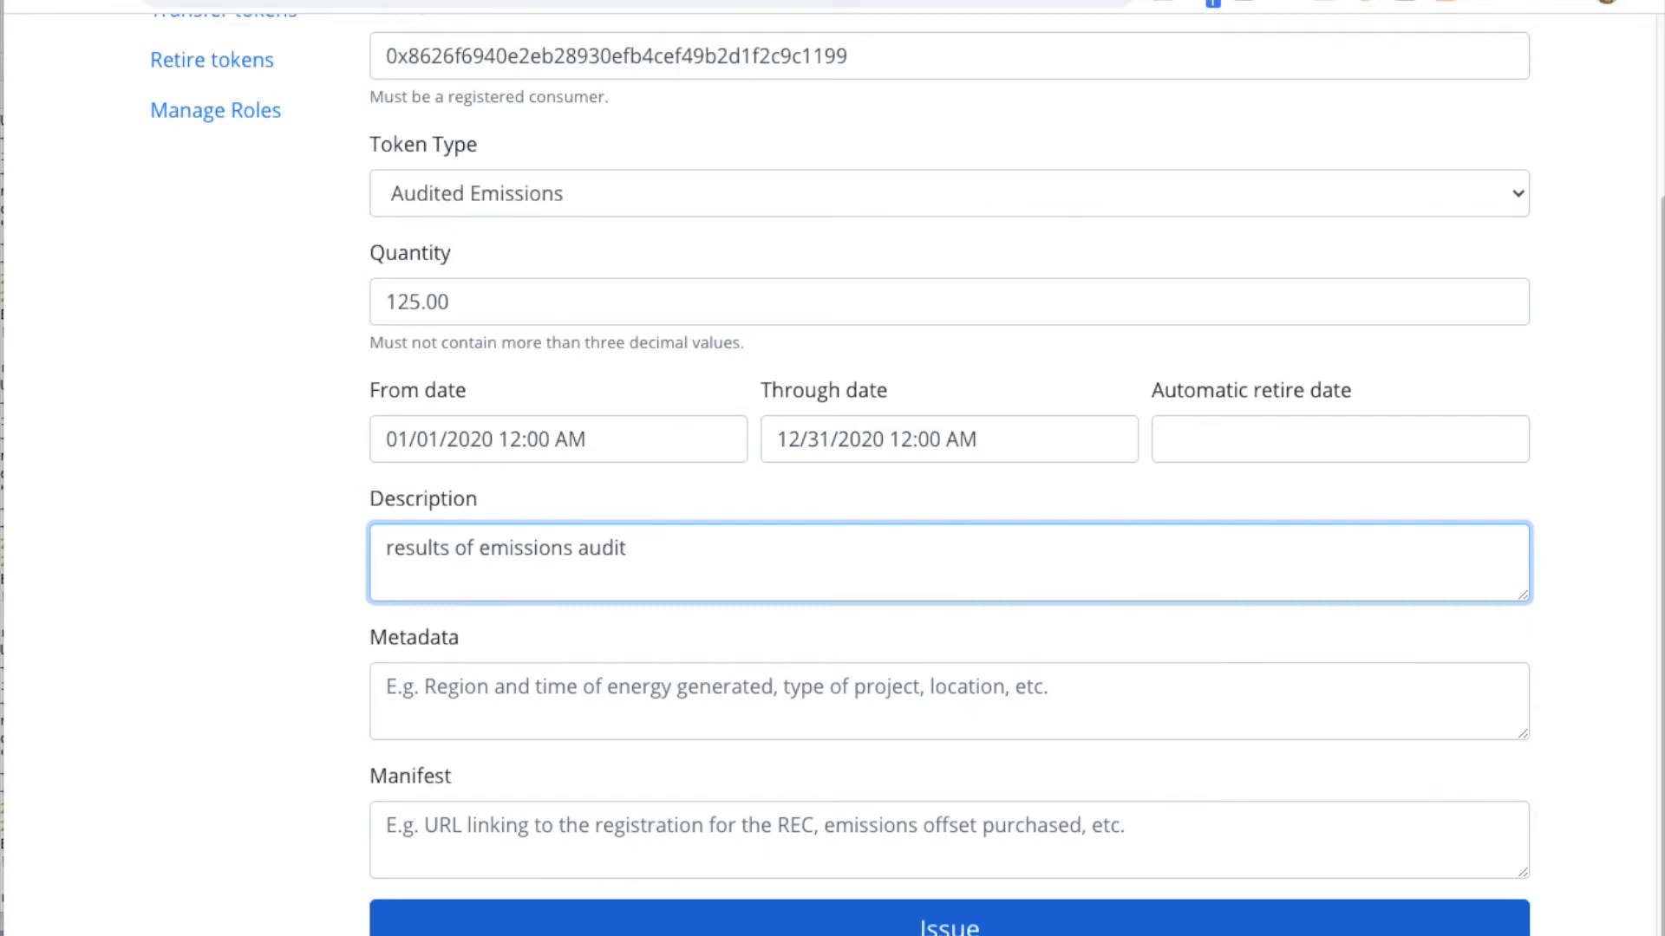
{"action": "left_click", "coordinate": [956, 930]}
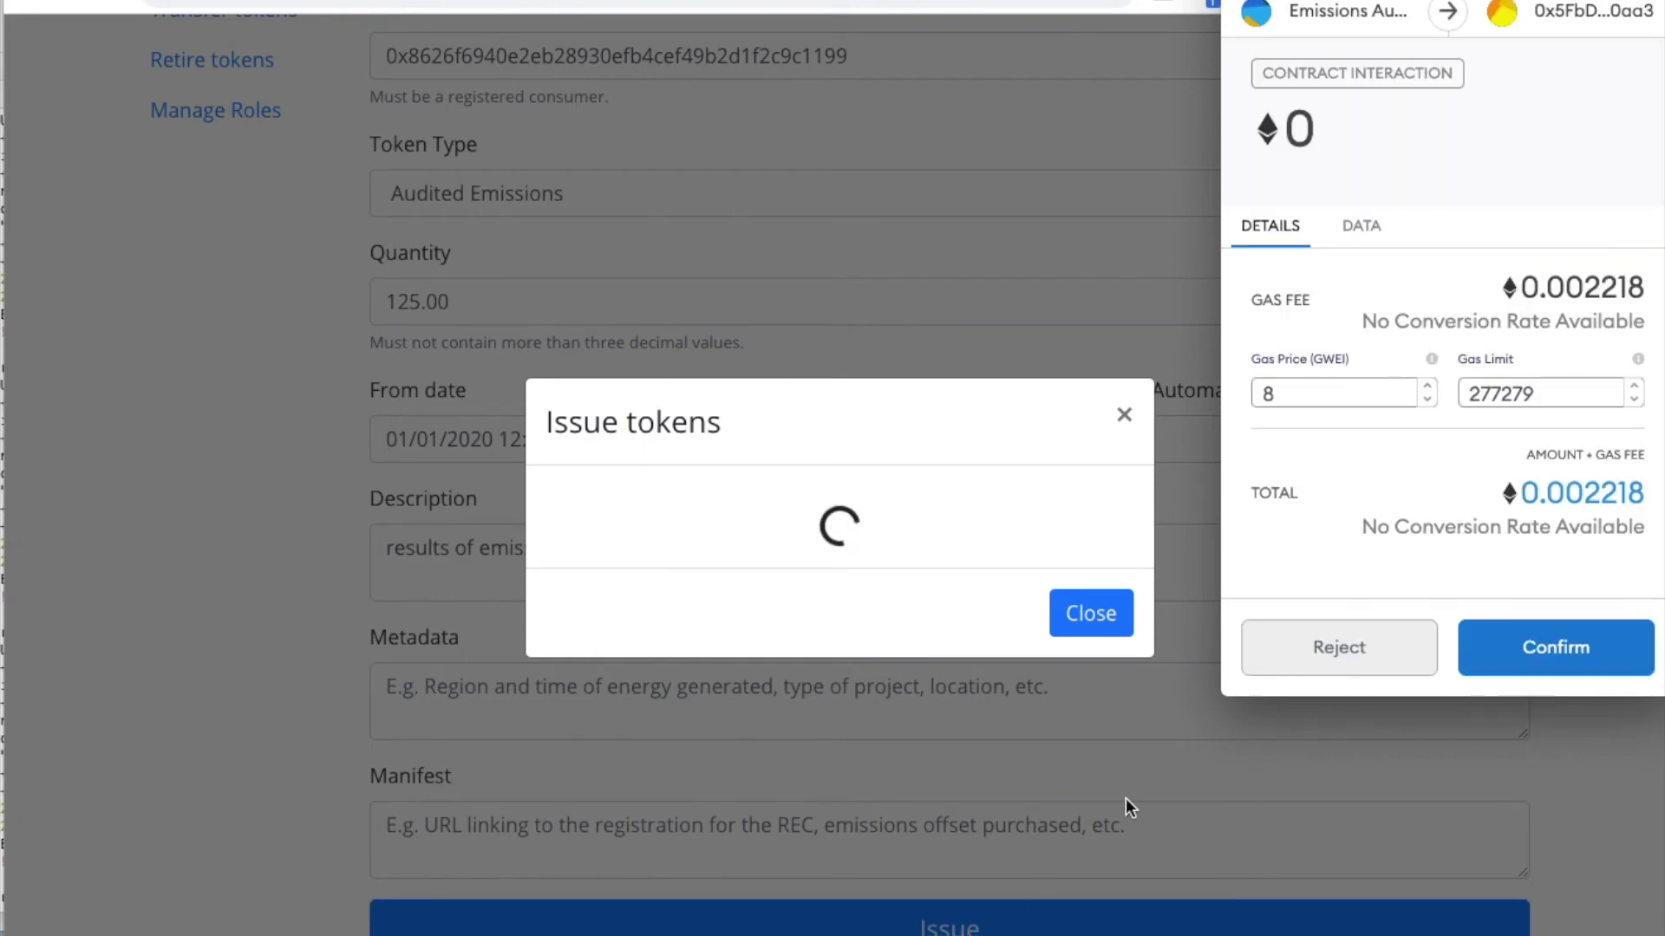
{"action": "left_click", "coordinate": [1546, 648]}
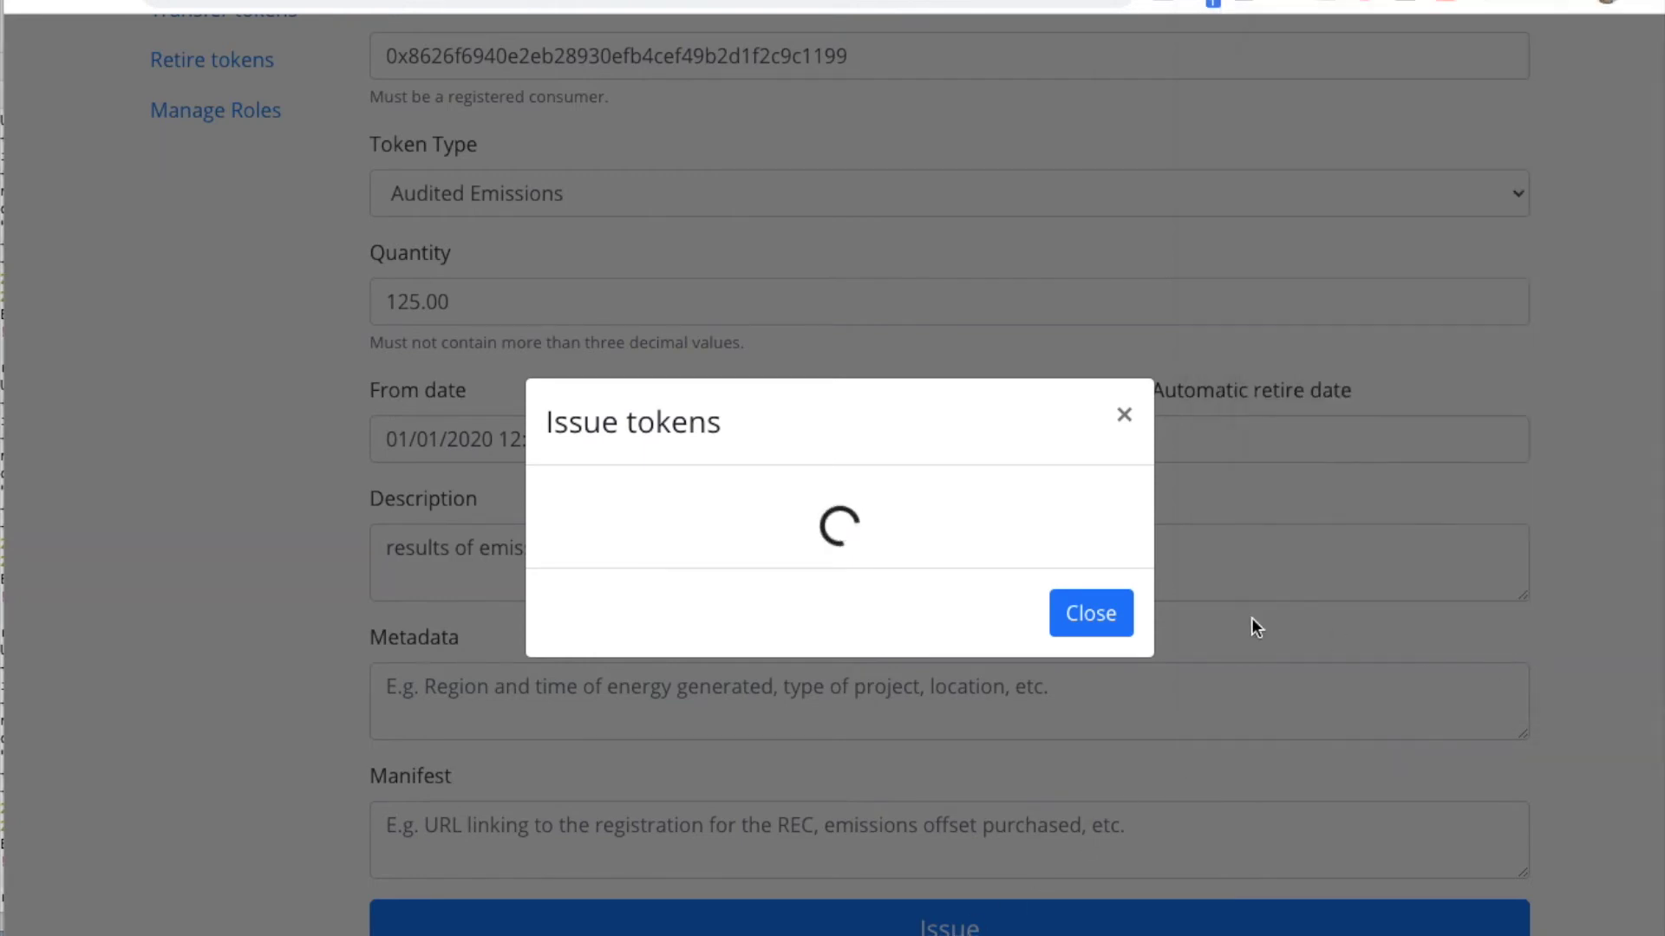
{"action": "left_click", "coordinate": [1090, 623]}
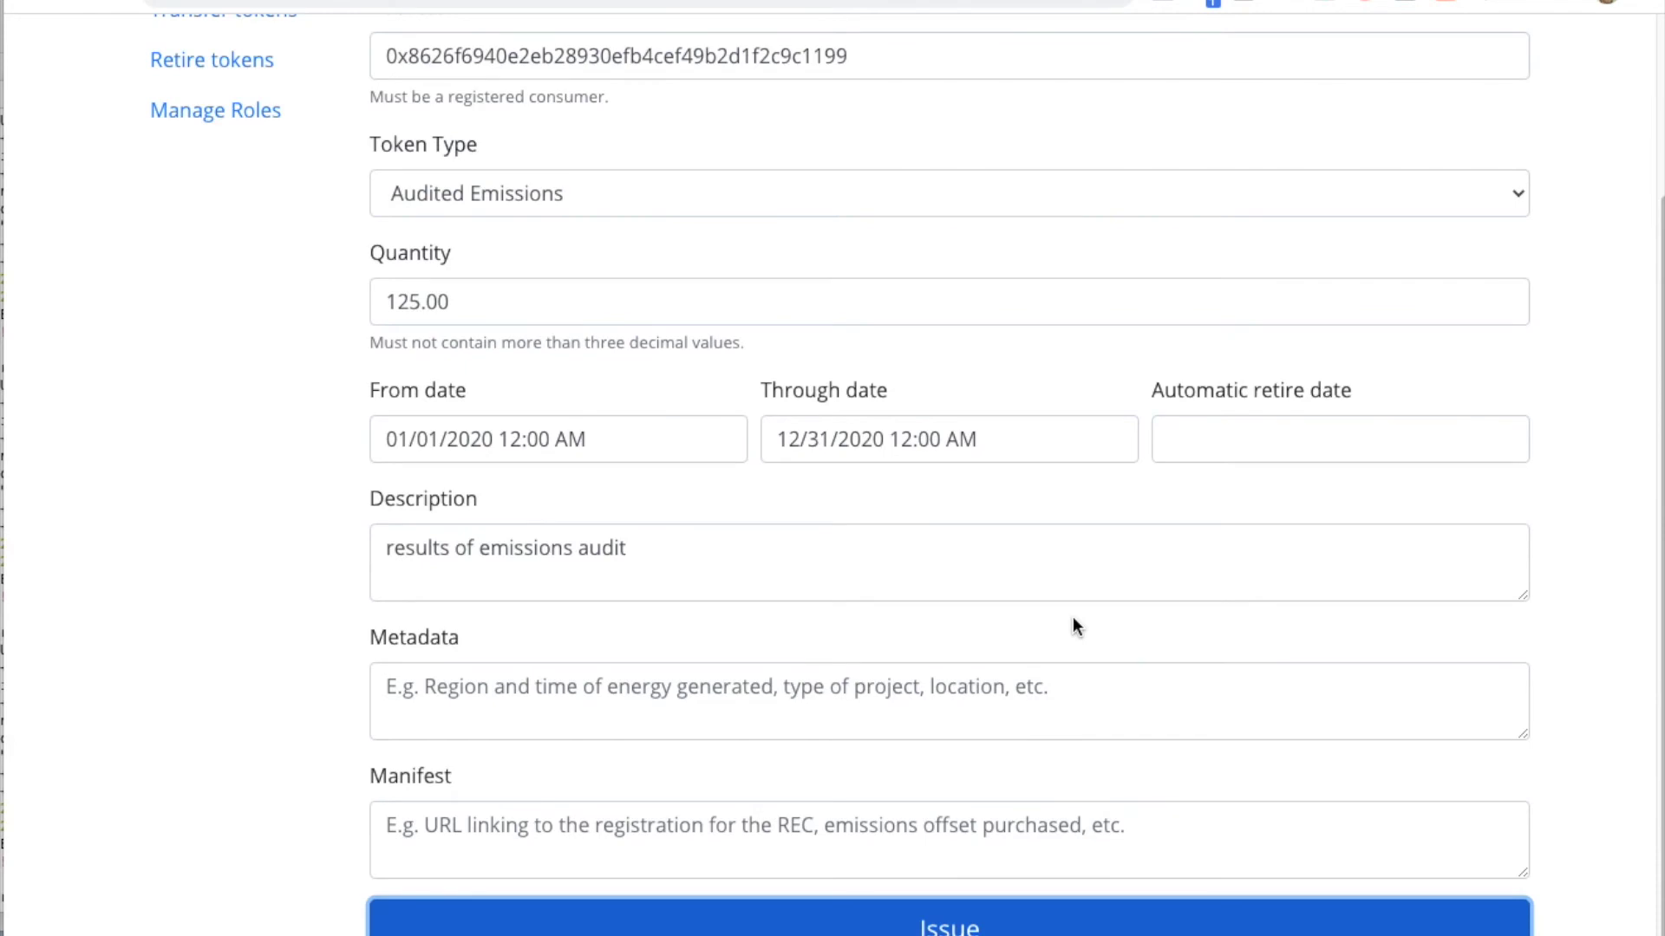
{"action": "scroll", "coordinate": [1004, 628], "scroll_direction": "up", "scroll_amount": 2}
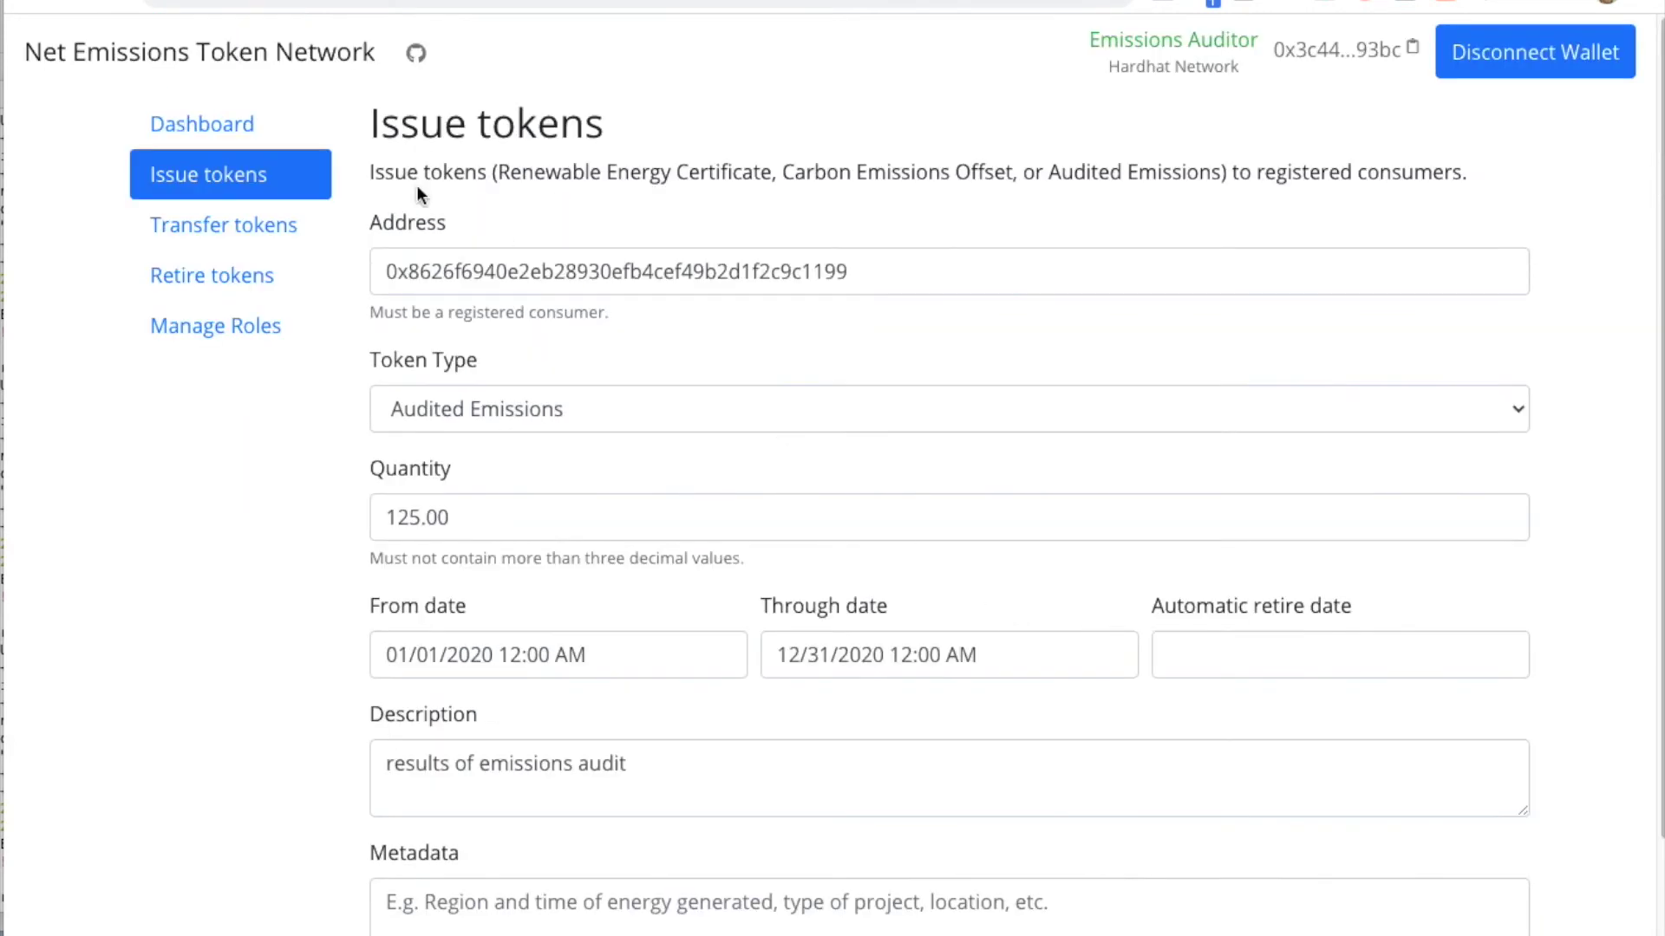
- Check the issued audited emissions token on the Dashboard, then disconnect the auditor's wallet
{"action": "left_click", "coordinate": [213, 130]}
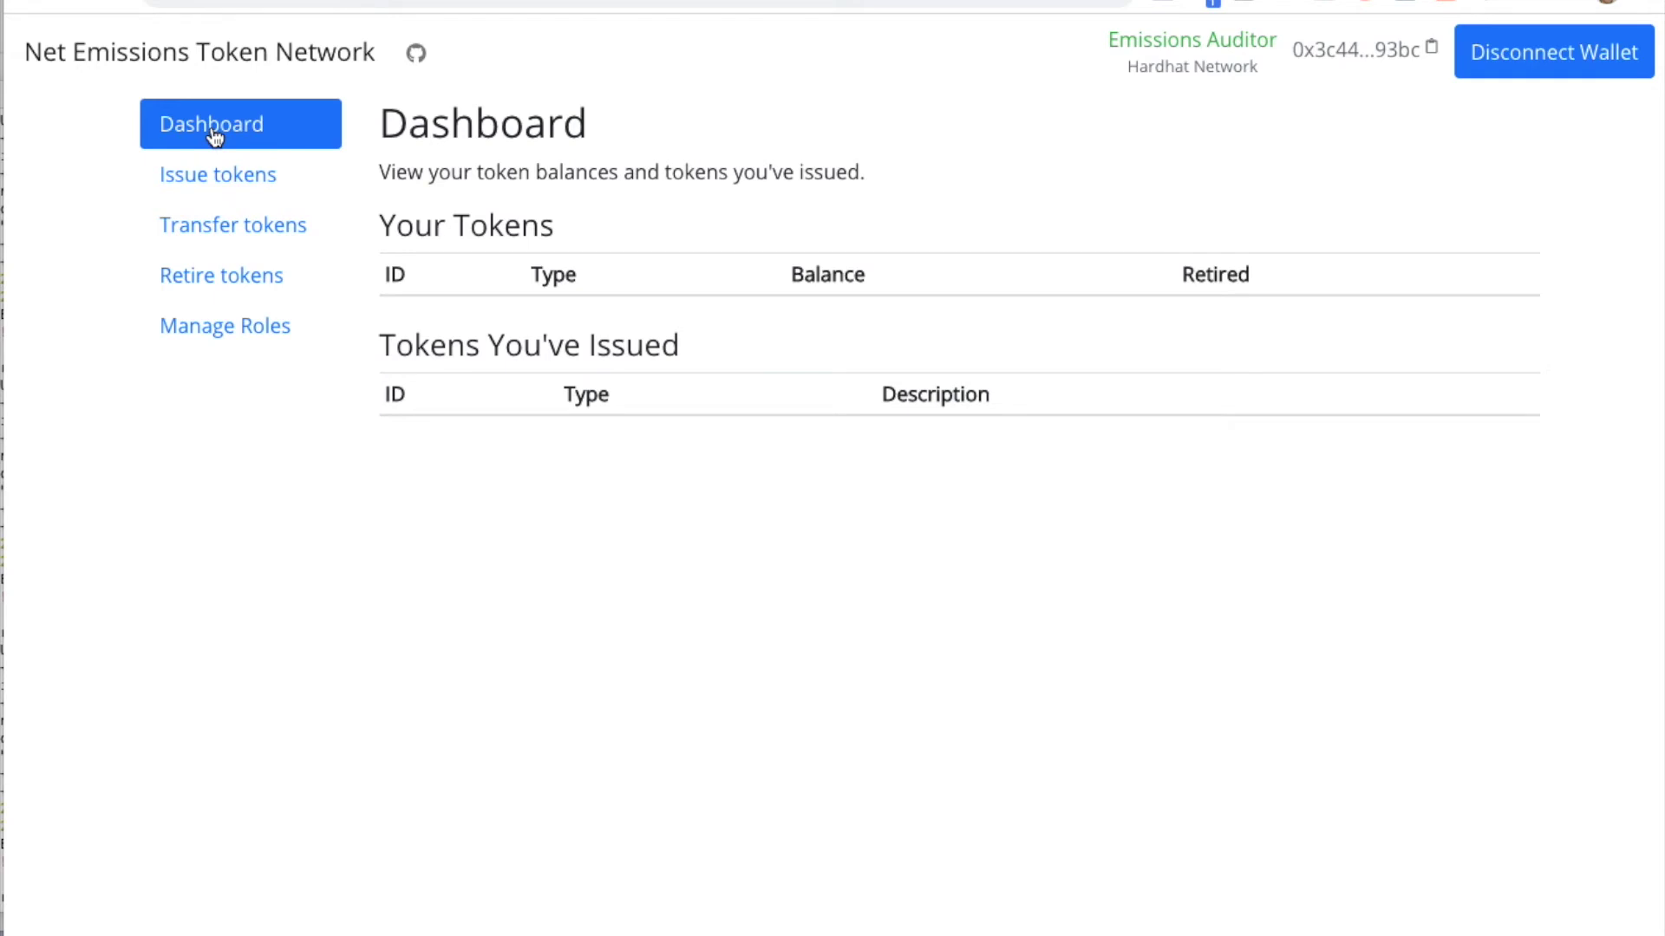
{"action": "left_click", "coordinate": [214, 137]}
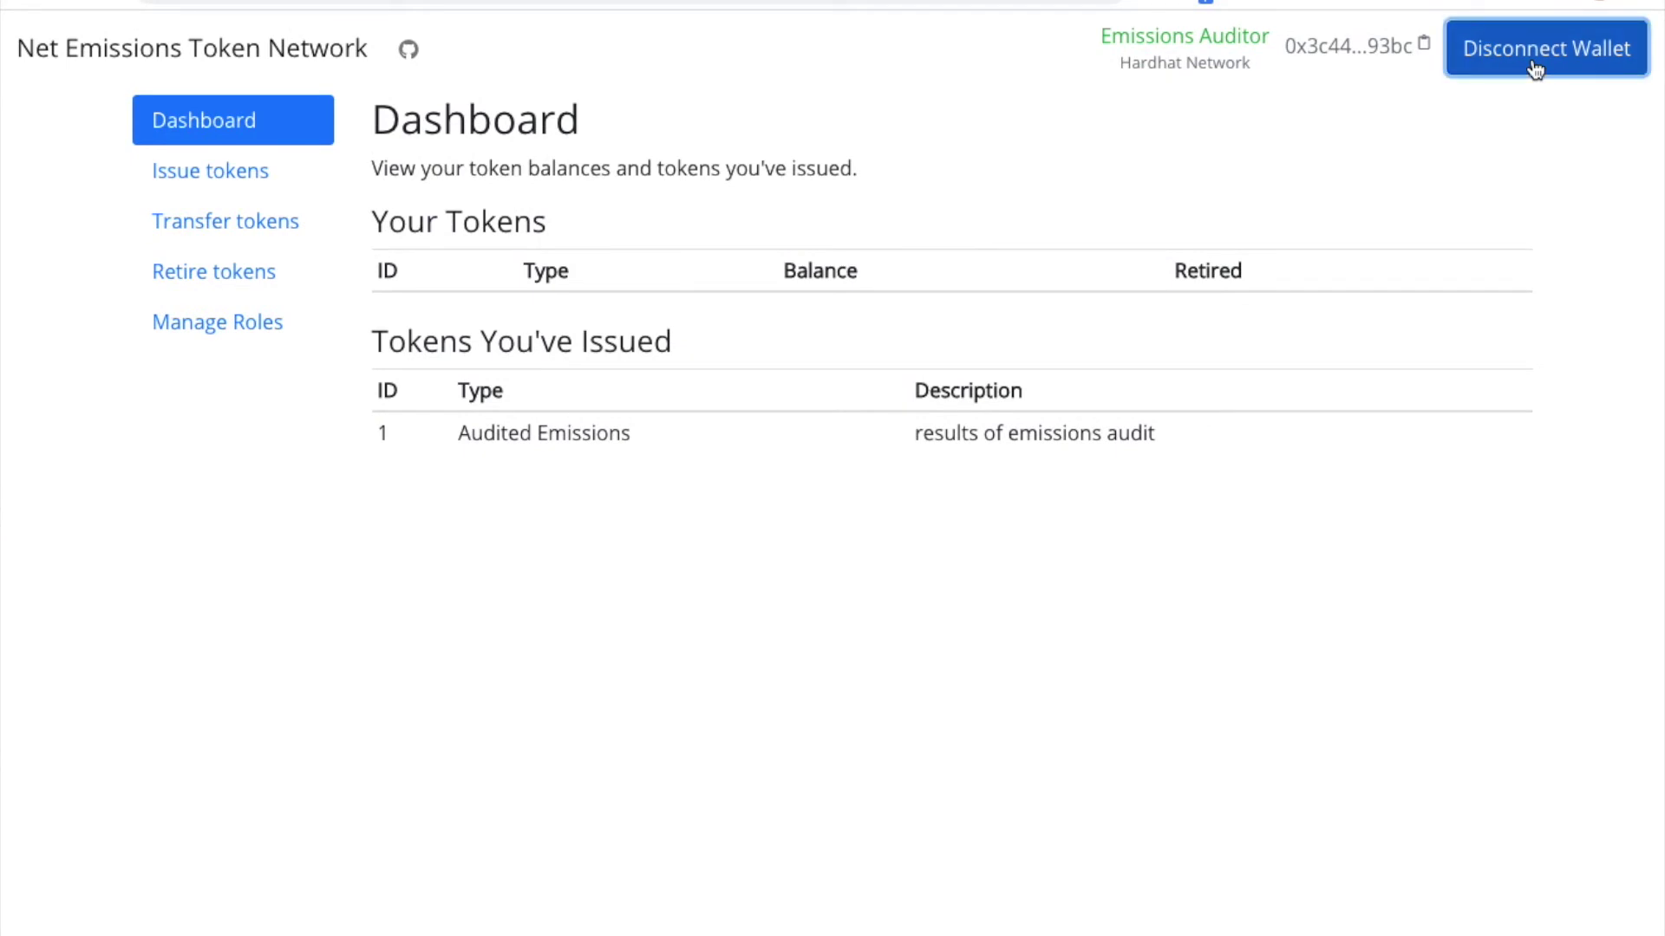
{"action": "left_click", "coordinate": [1524, 73]}
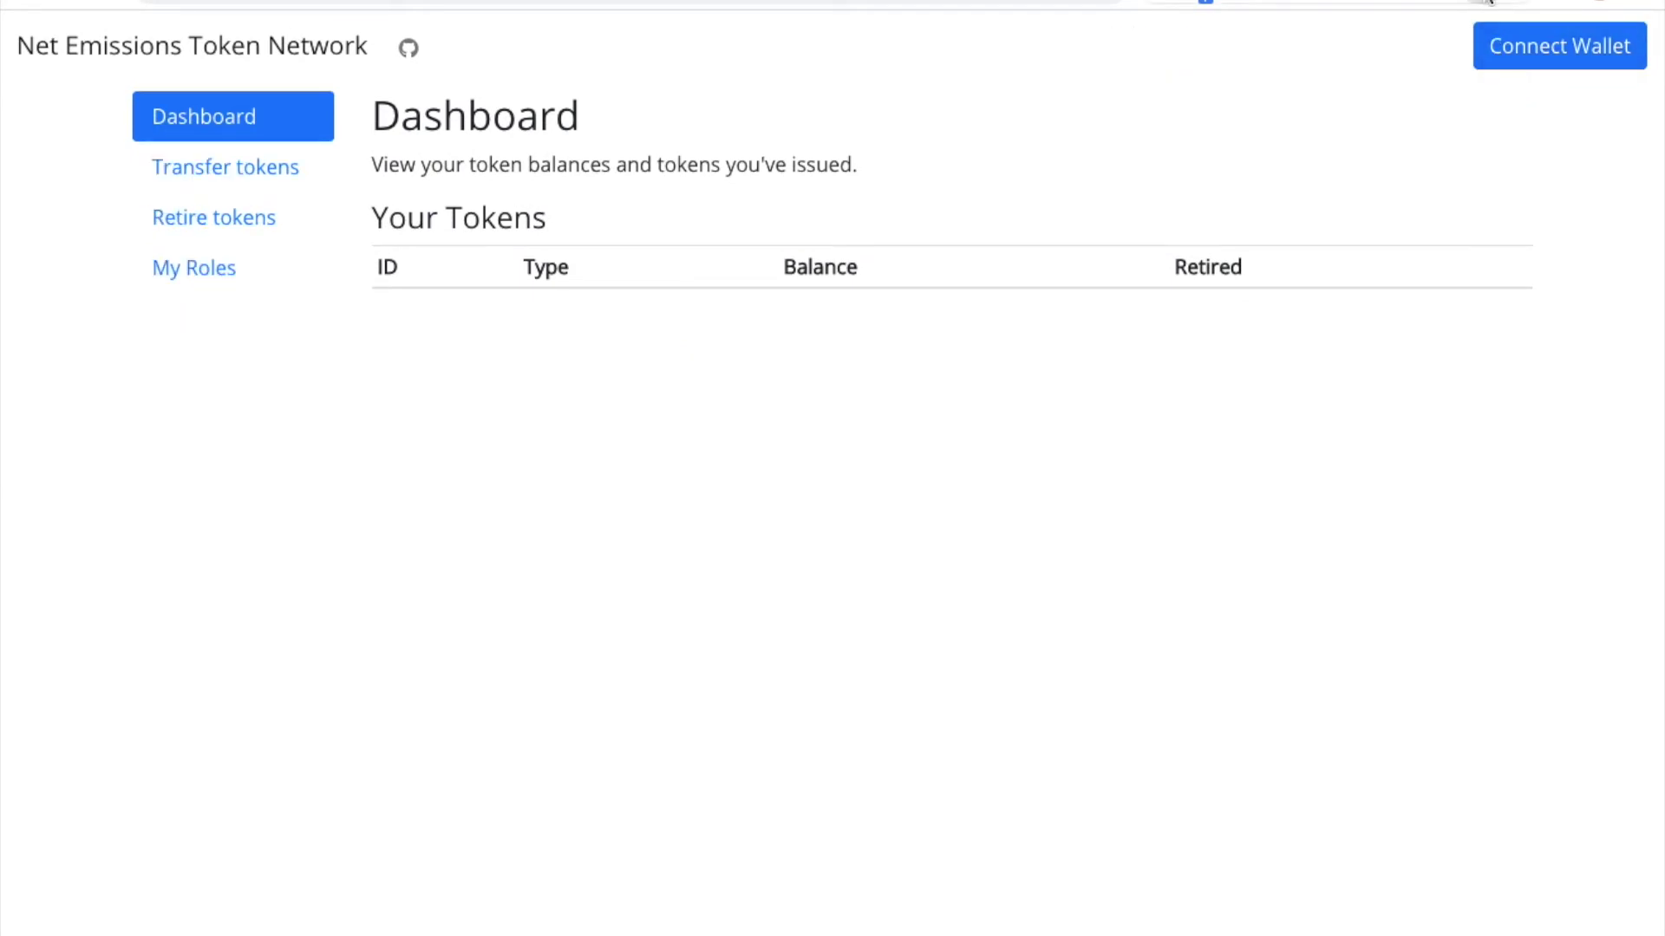
- Switch MetaMask to the Offset Dealer account and reconnect the app
{"action": "left_click", "coordinate": [1496, 10]}
{"action": "left_click", "coordinate": [1452, 50]}
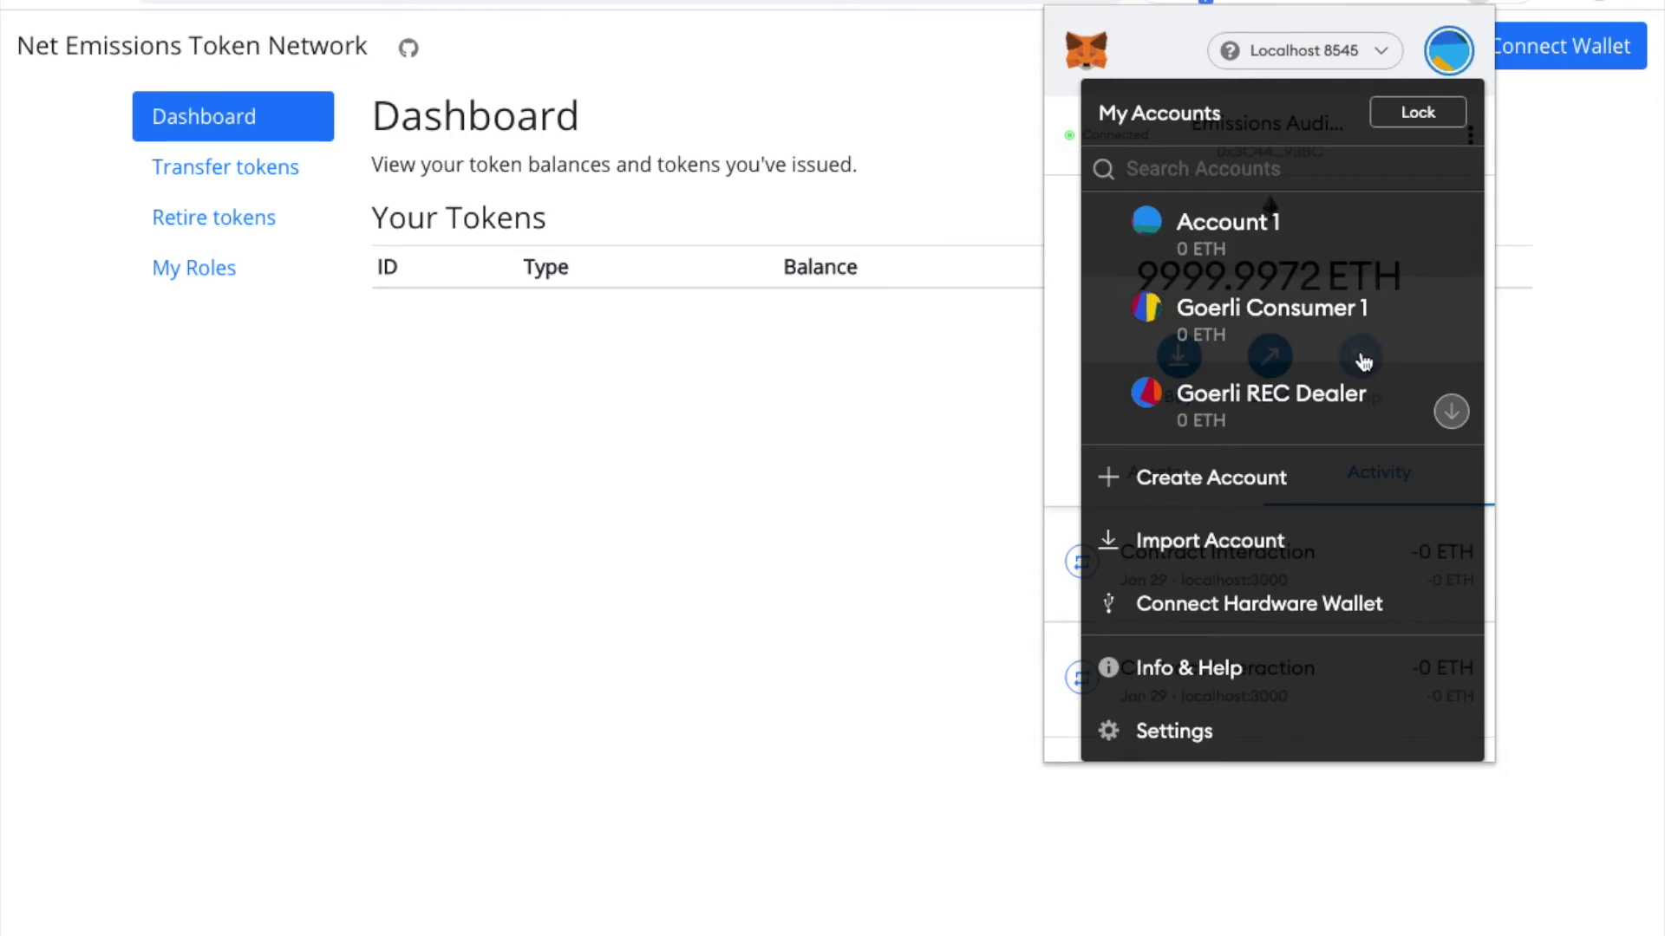
{"action": "scroll", "coordinate": [1321, 412], "scroll_direction": "down", "scroll_amount": 3}
{"action": "scroll", "coordinate": [1322, 412], "scroll_direction": "down", "scroll_amount": 2}
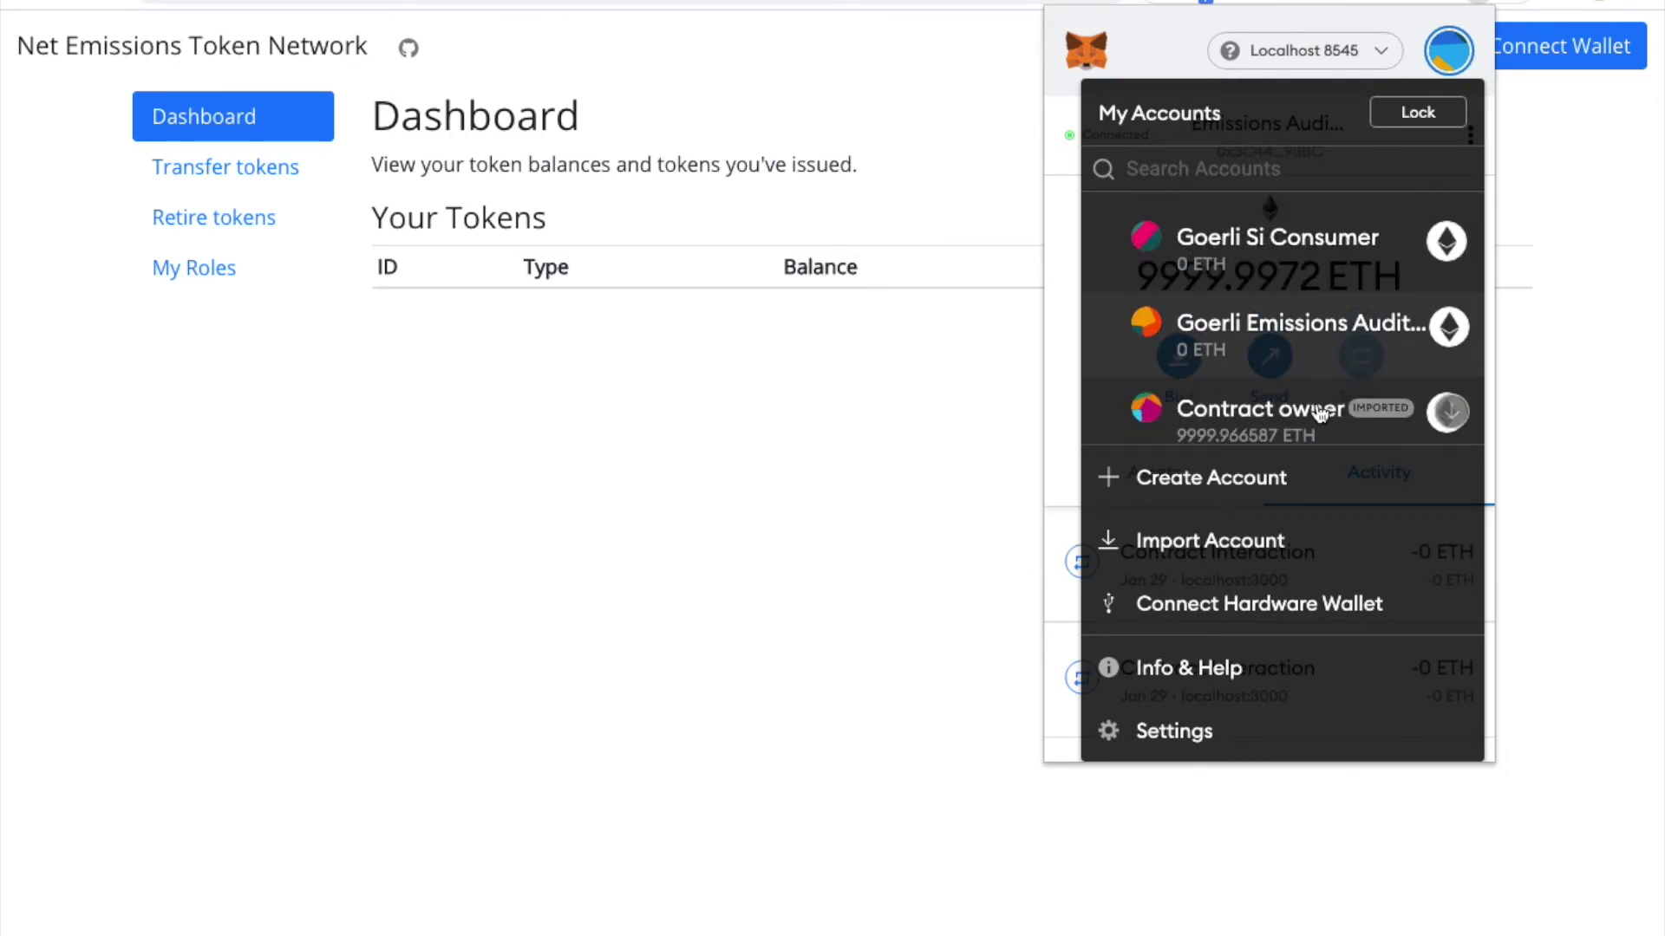
{"action": "scroll", "coordinate": [1319, 413], "scroll_direction": "down", "scroll_amount": 1}
{"action": "scroll", "coordinate": [1319, 413], "scroll_direction": "down", "scroll_amount": 2}
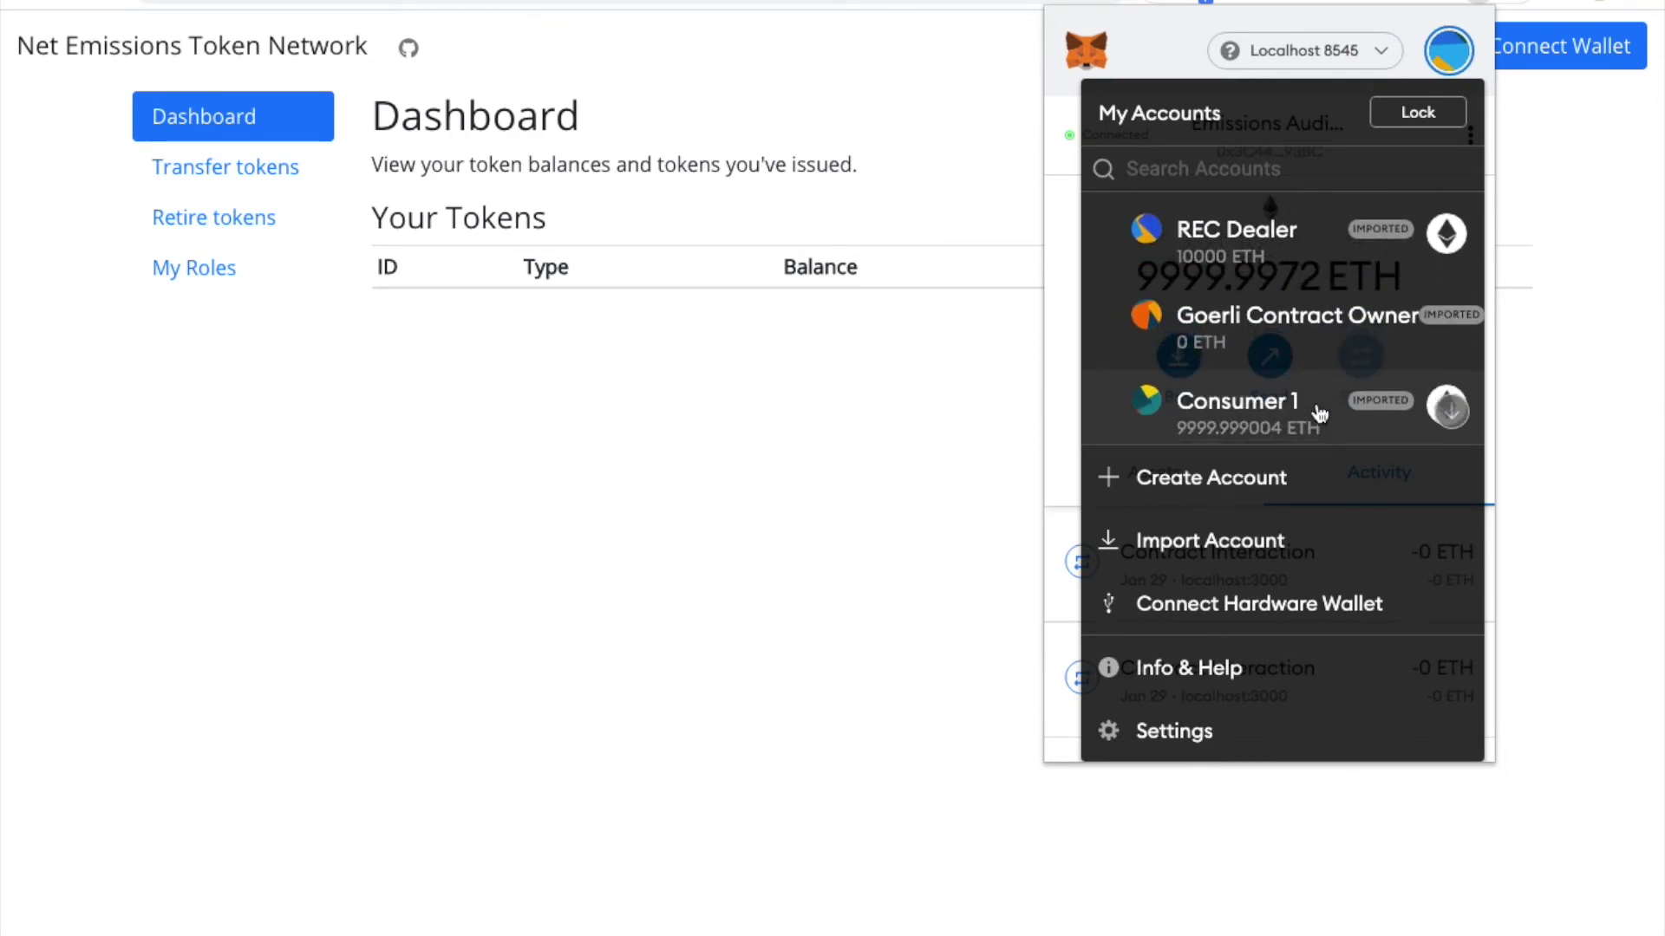
{"action": "scroll", "coordinate": [1318, 412], "scroll_direction": "down", "scroll_amount": 2}
{"action": "scroll", "coordinate": [1319, 413], "scroll_direction": "down", "scroll_amount": 1}
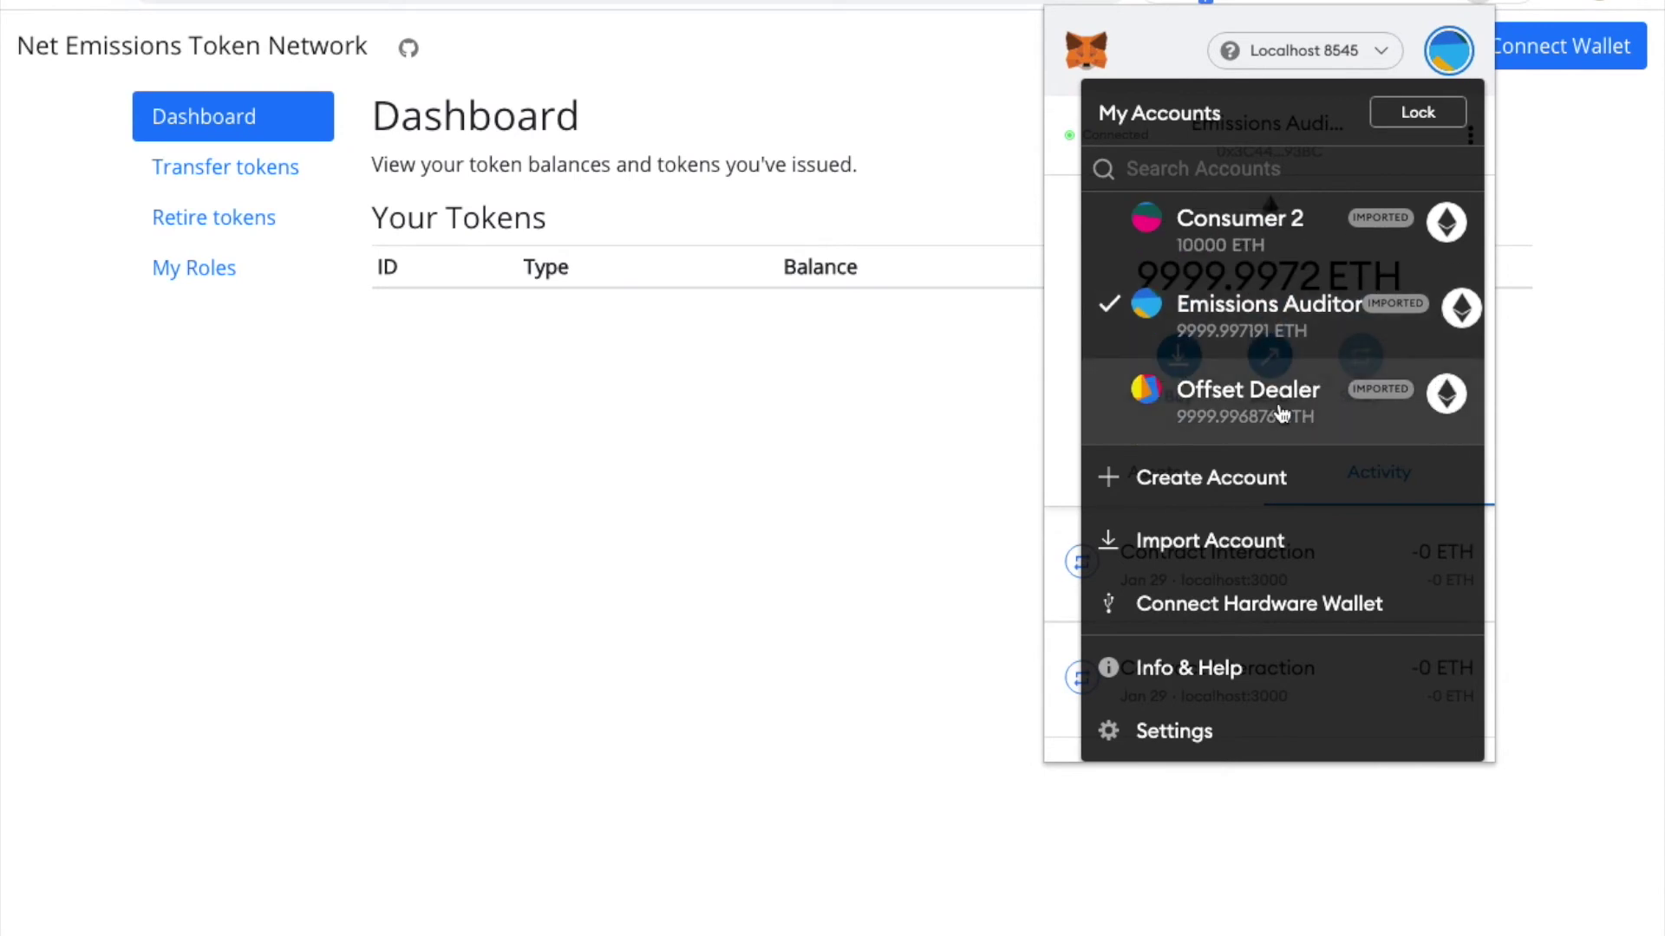
{"action": "left_click", "coordinate": [1279, 412]}
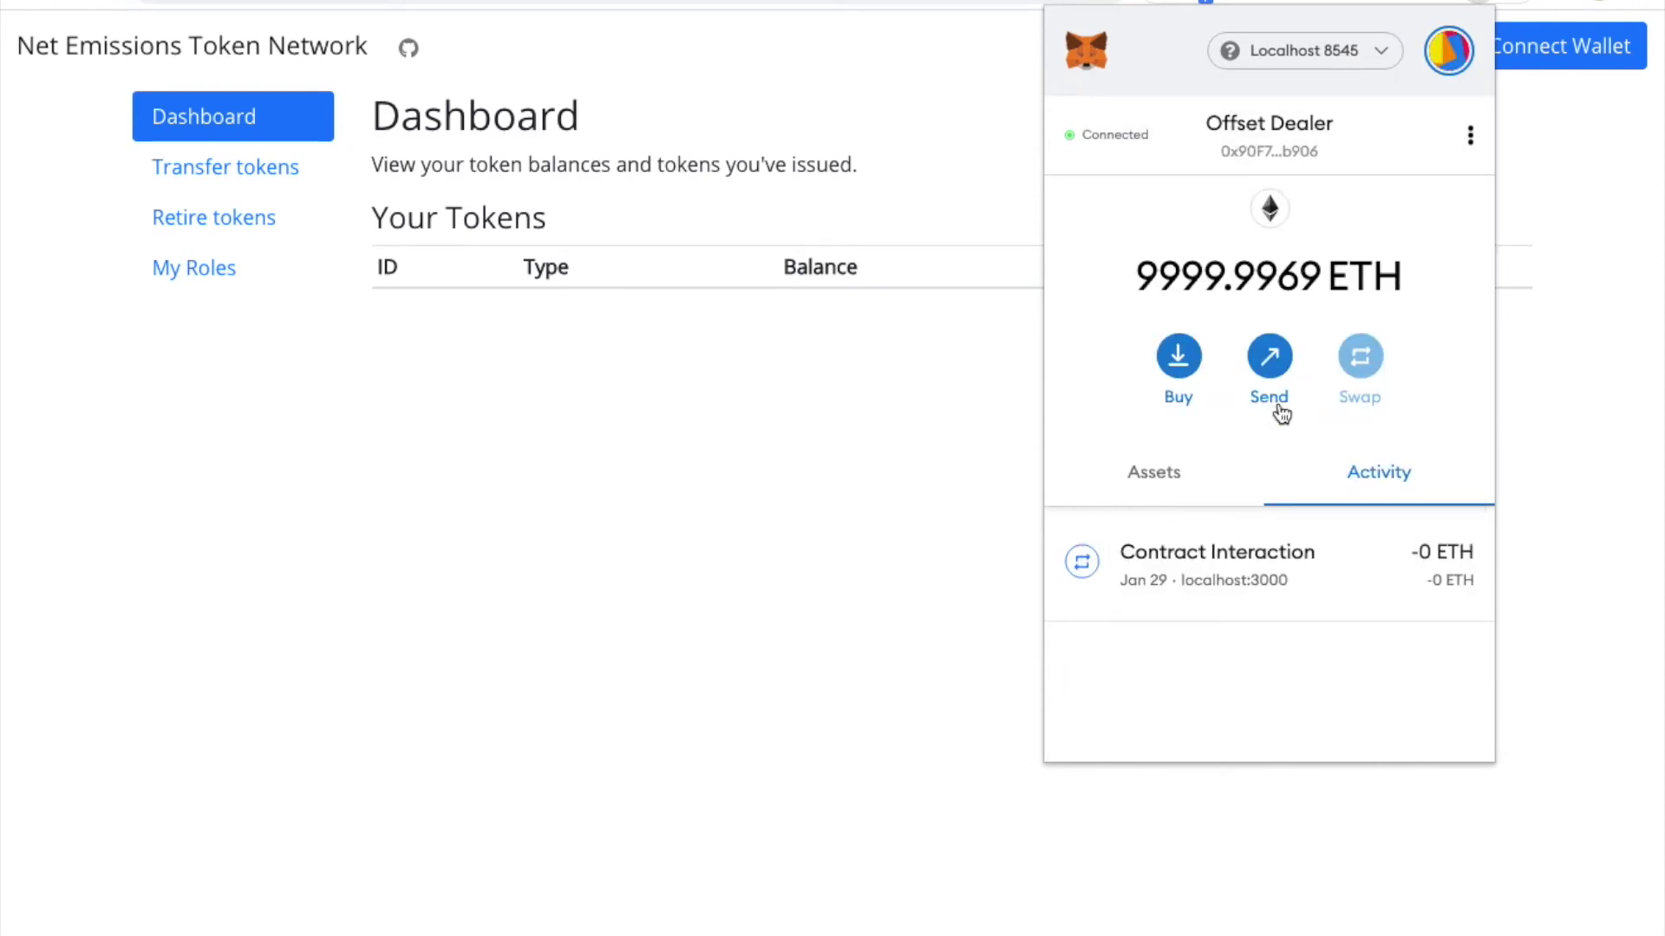
{"action": "left_click", "coordinate": [1537, 274]}
{"action": "left_click", "coordinate": [1531, 49]}
{"action": "left_click", "coordinate": [937, 420]}
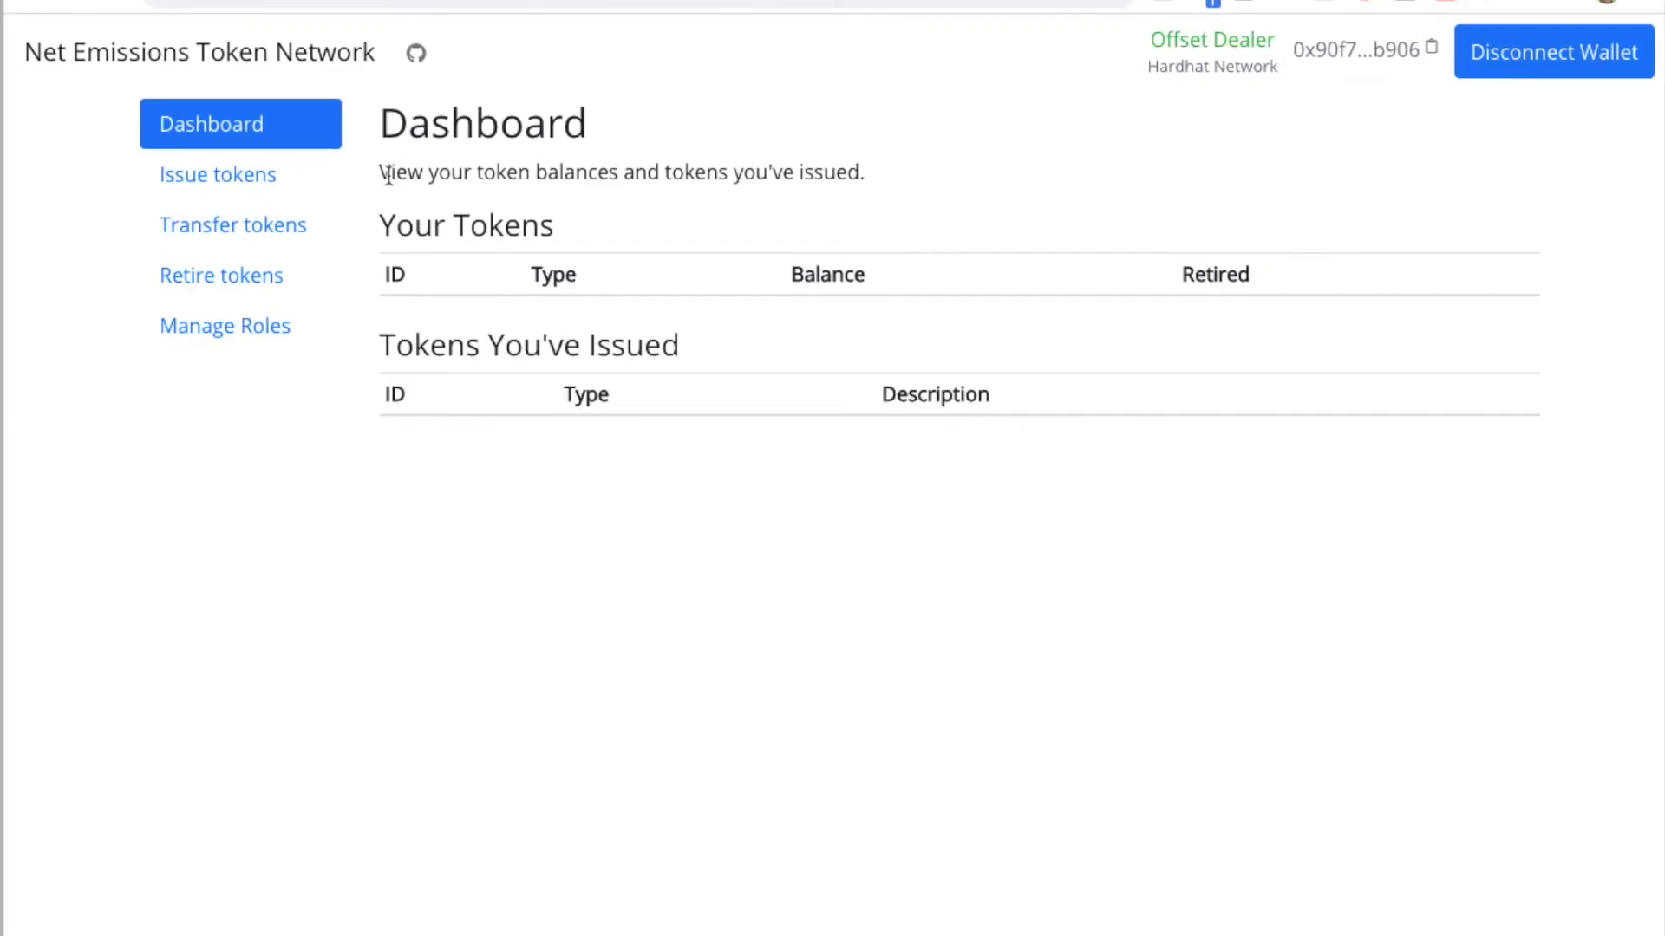
- Issue 50 forestry-project Carbon Emissions Offset tokens to the consumer and view token 2 on the Dashboard
{"action": "left_click", "coordinate": [230, 179]}
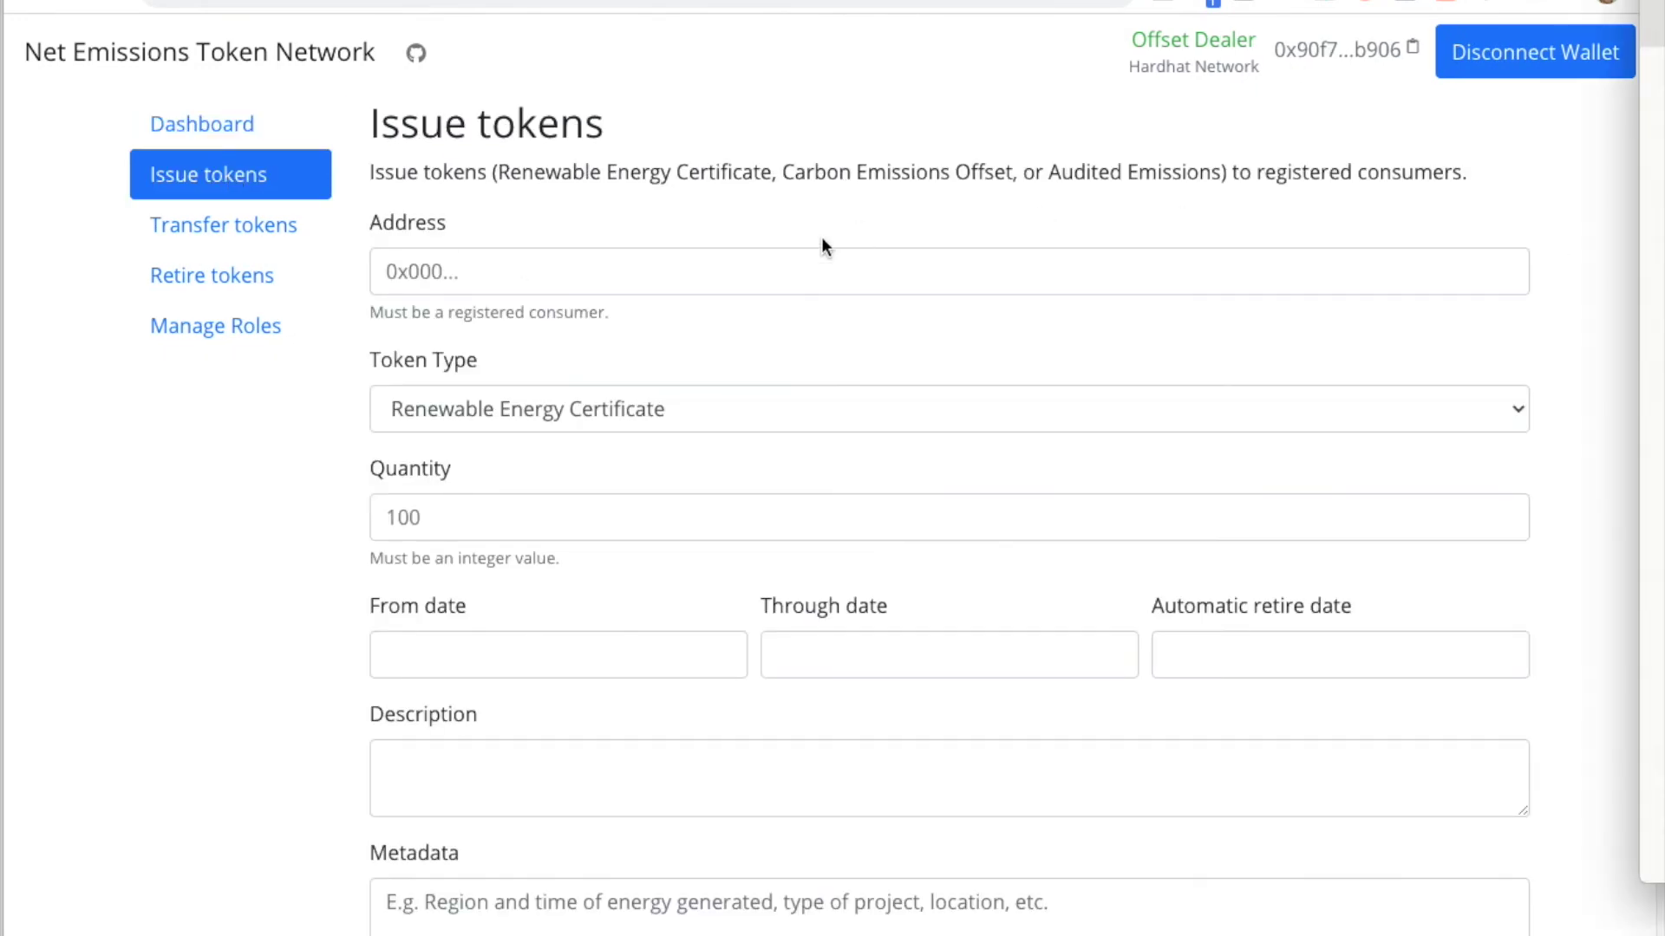
{"action": "left_click", "coordinate": [758, 272]}
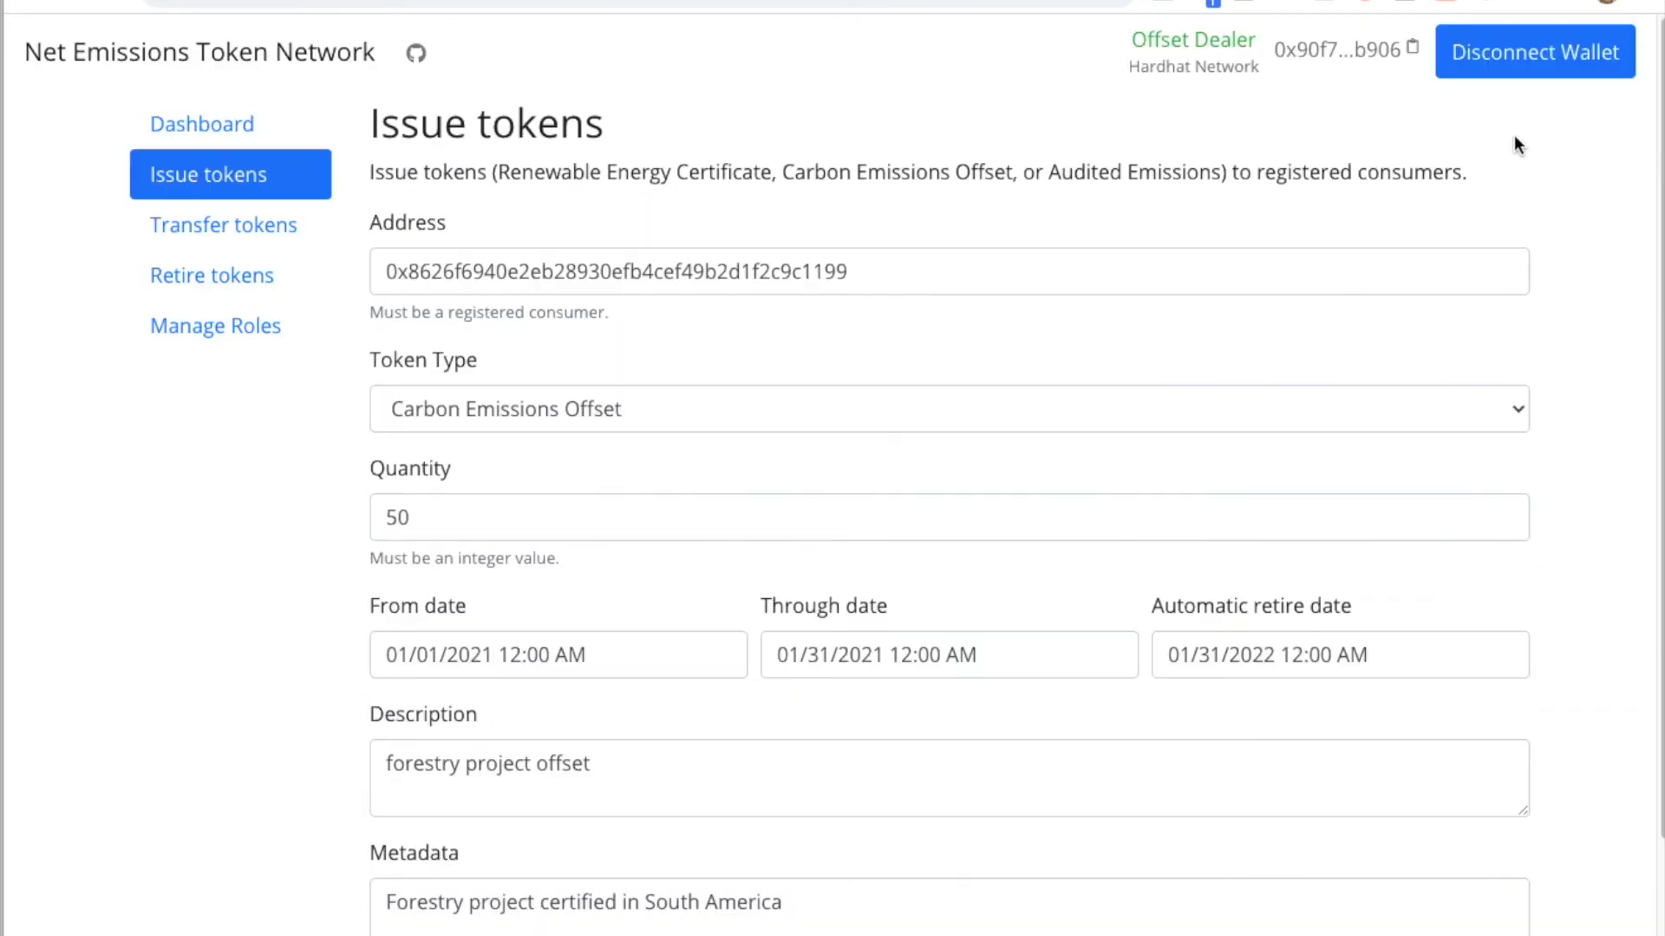
{"action": "left_click", "coordinate": [205, 138]}
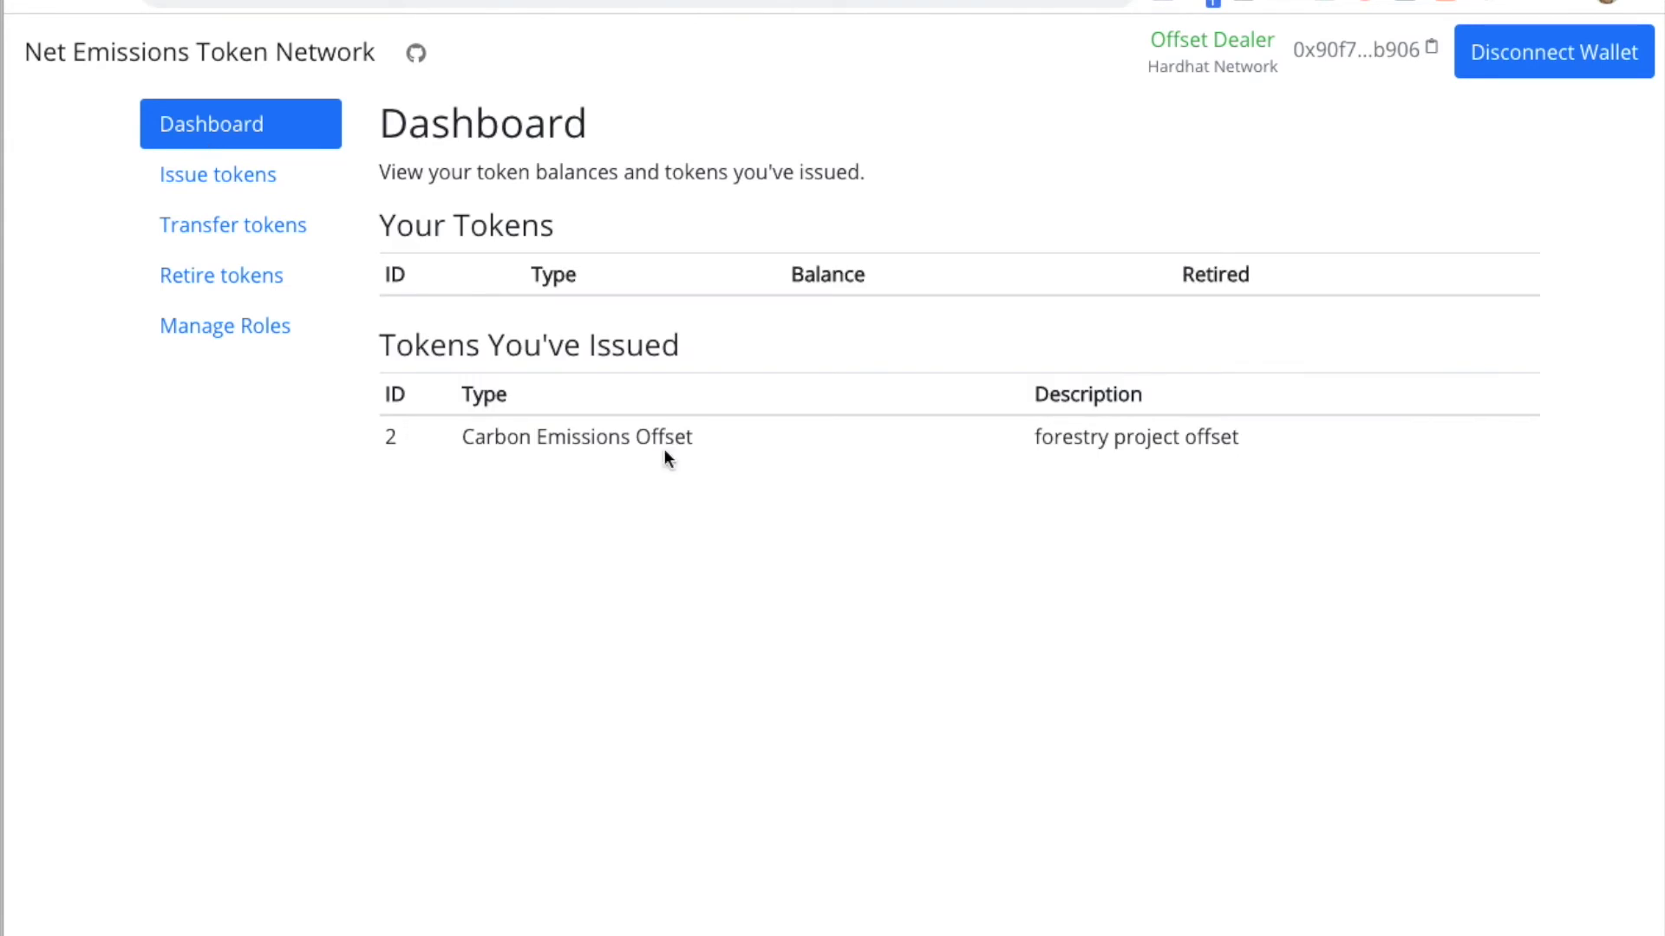
{"action": "left_click", "coordinate": [1508, 52]}
- Switch MetaMask to Consumer 1 and connect that account to the site
{"action": "left_click", "coordinate": [1490, 5]}
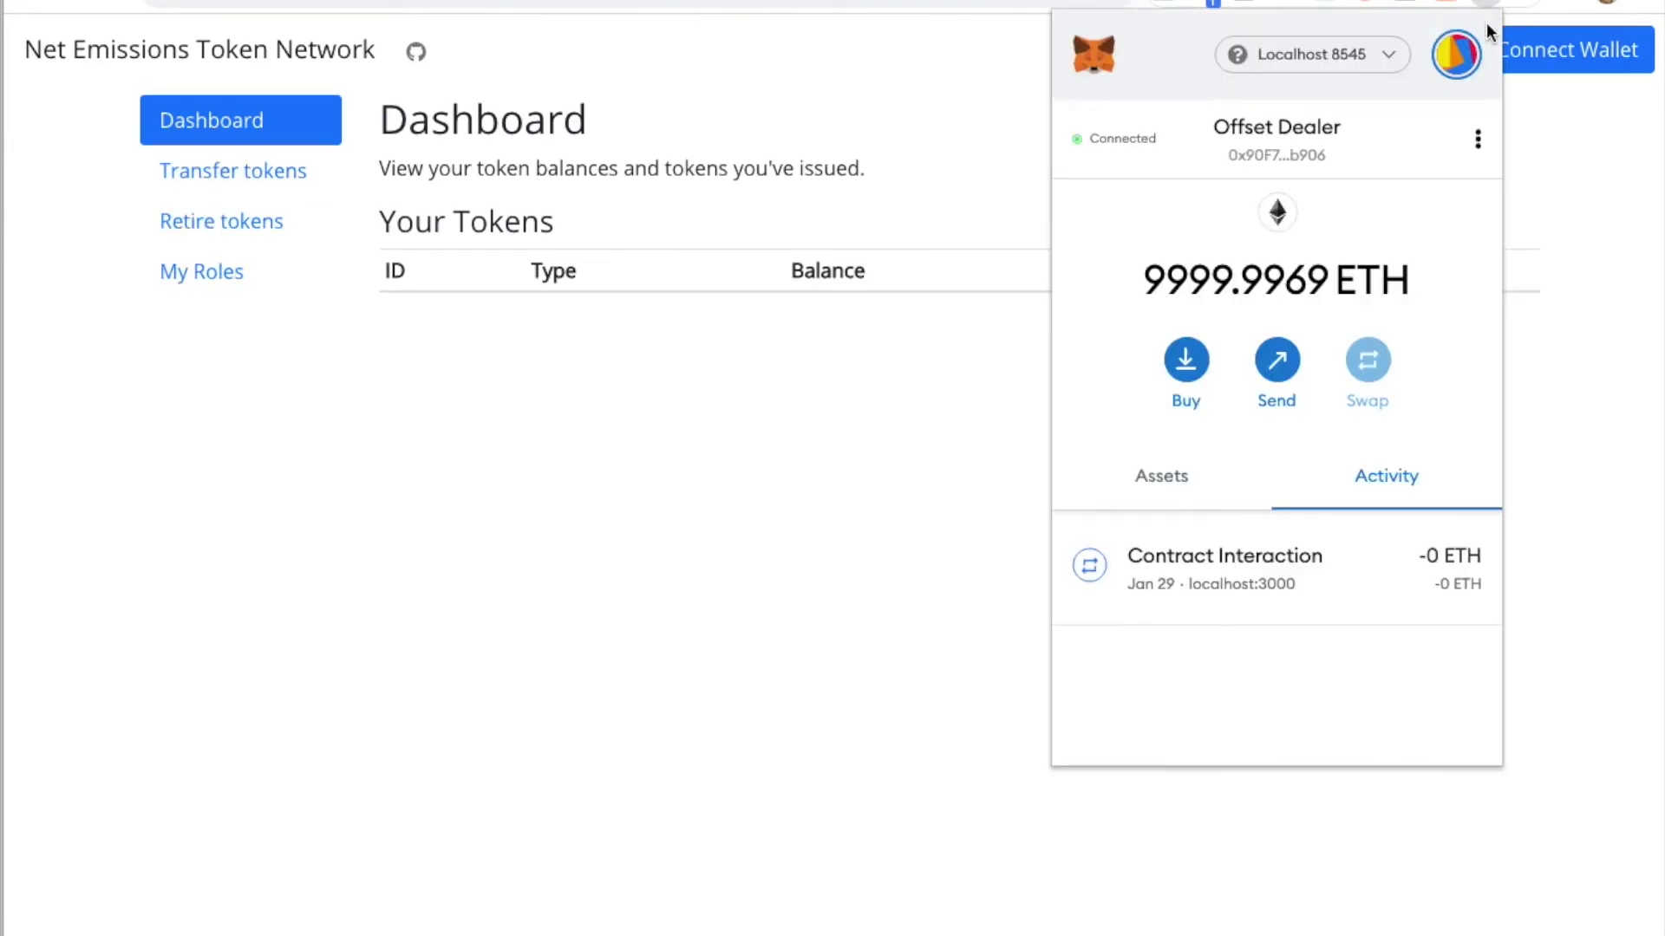
{"action": "left_click", "coordinate": [1456, 58]}
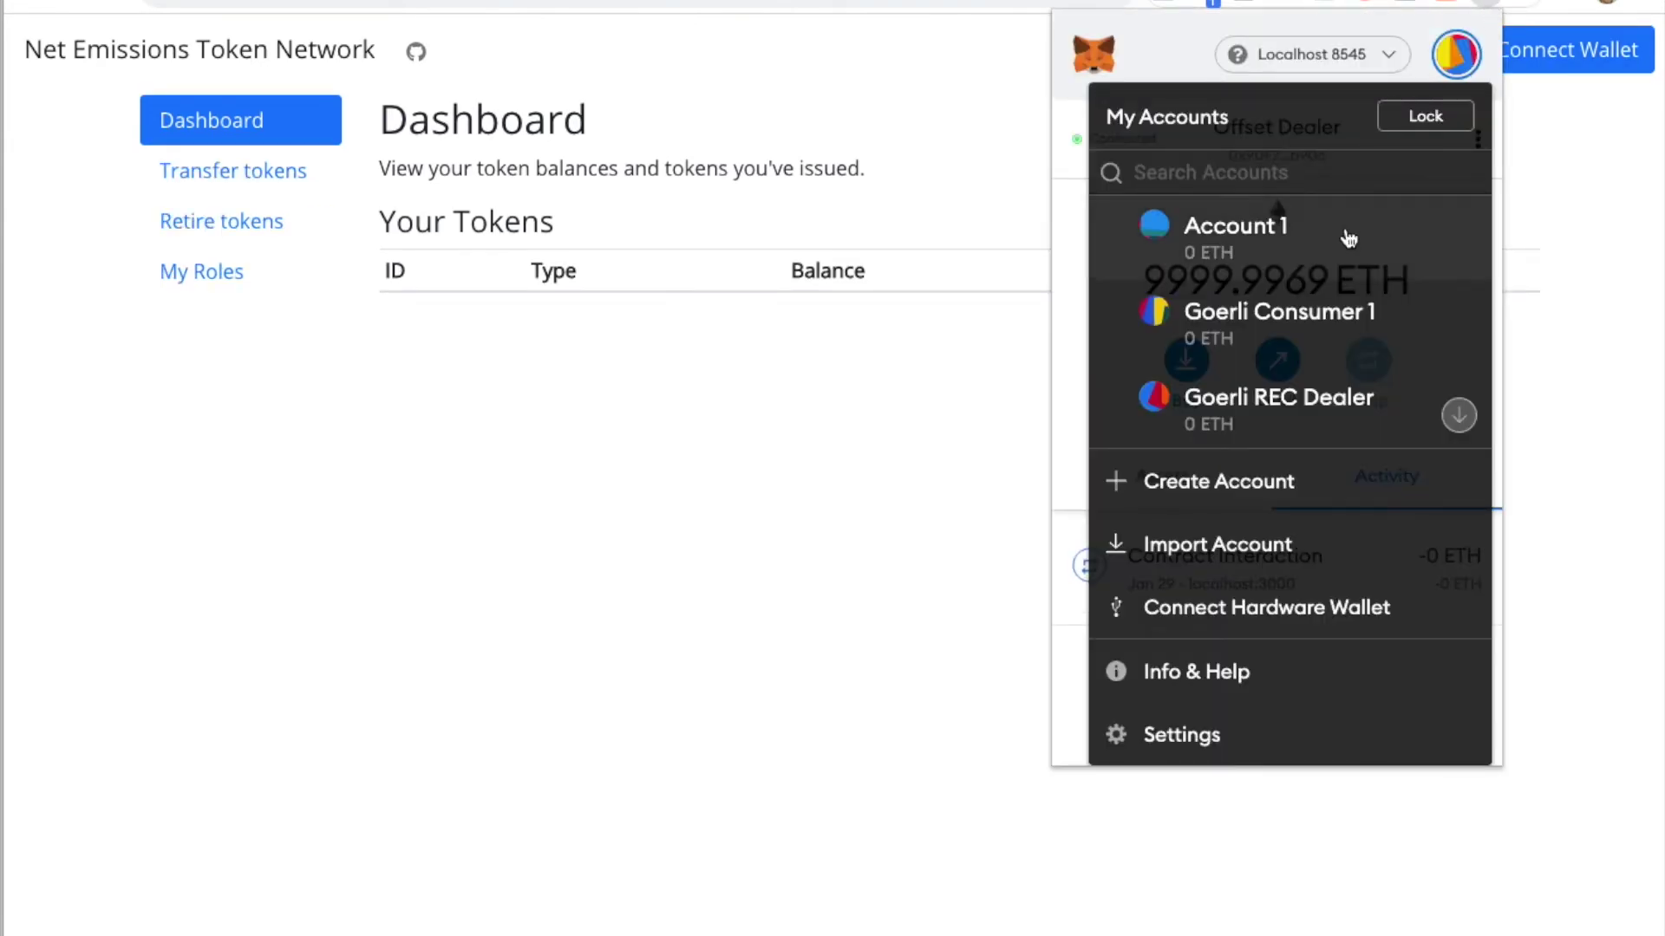
{"action": "scroll", "coordinate": [1166, 346], "scroll_direction": "down", "scroll_amount": 3}
{"action": "scroll", "coordinate": [1310, 344], "scroll_direction": "down", "scroll_amount": 2}
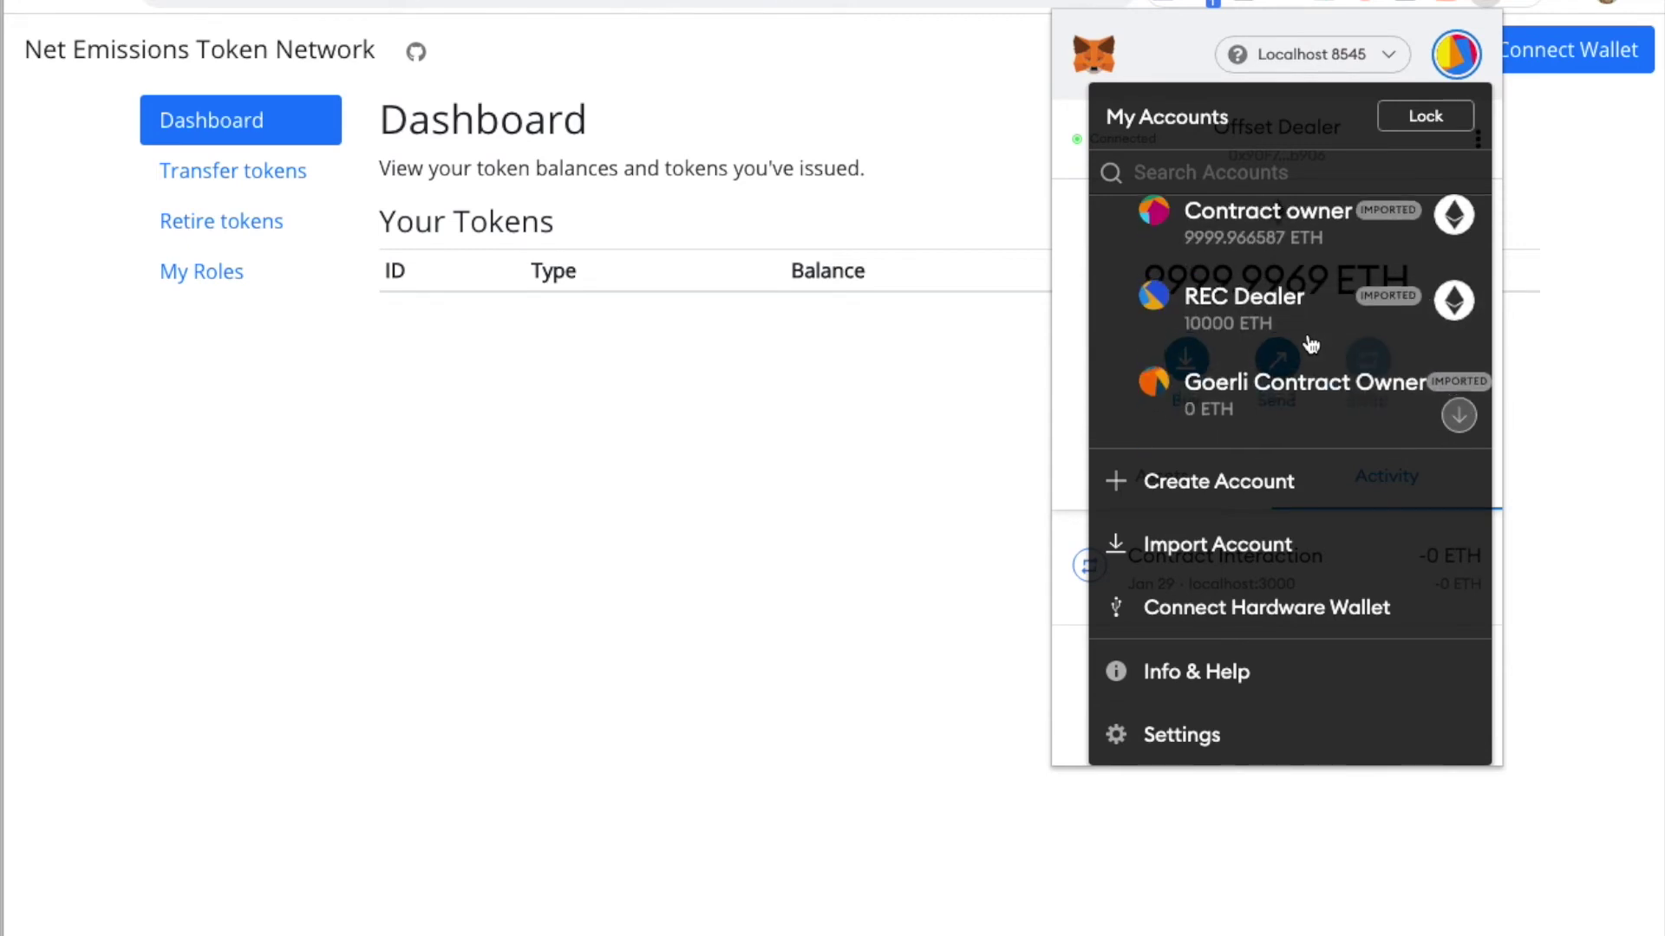
{"action": "scroll", "coordinate": [1307, 343], "scroll_direction": "up", "scroll_amount": 2}
{"action": "scroll", "coordinate": [1302, 336], "scroll_direction": "down", "scroll_amount": 4}
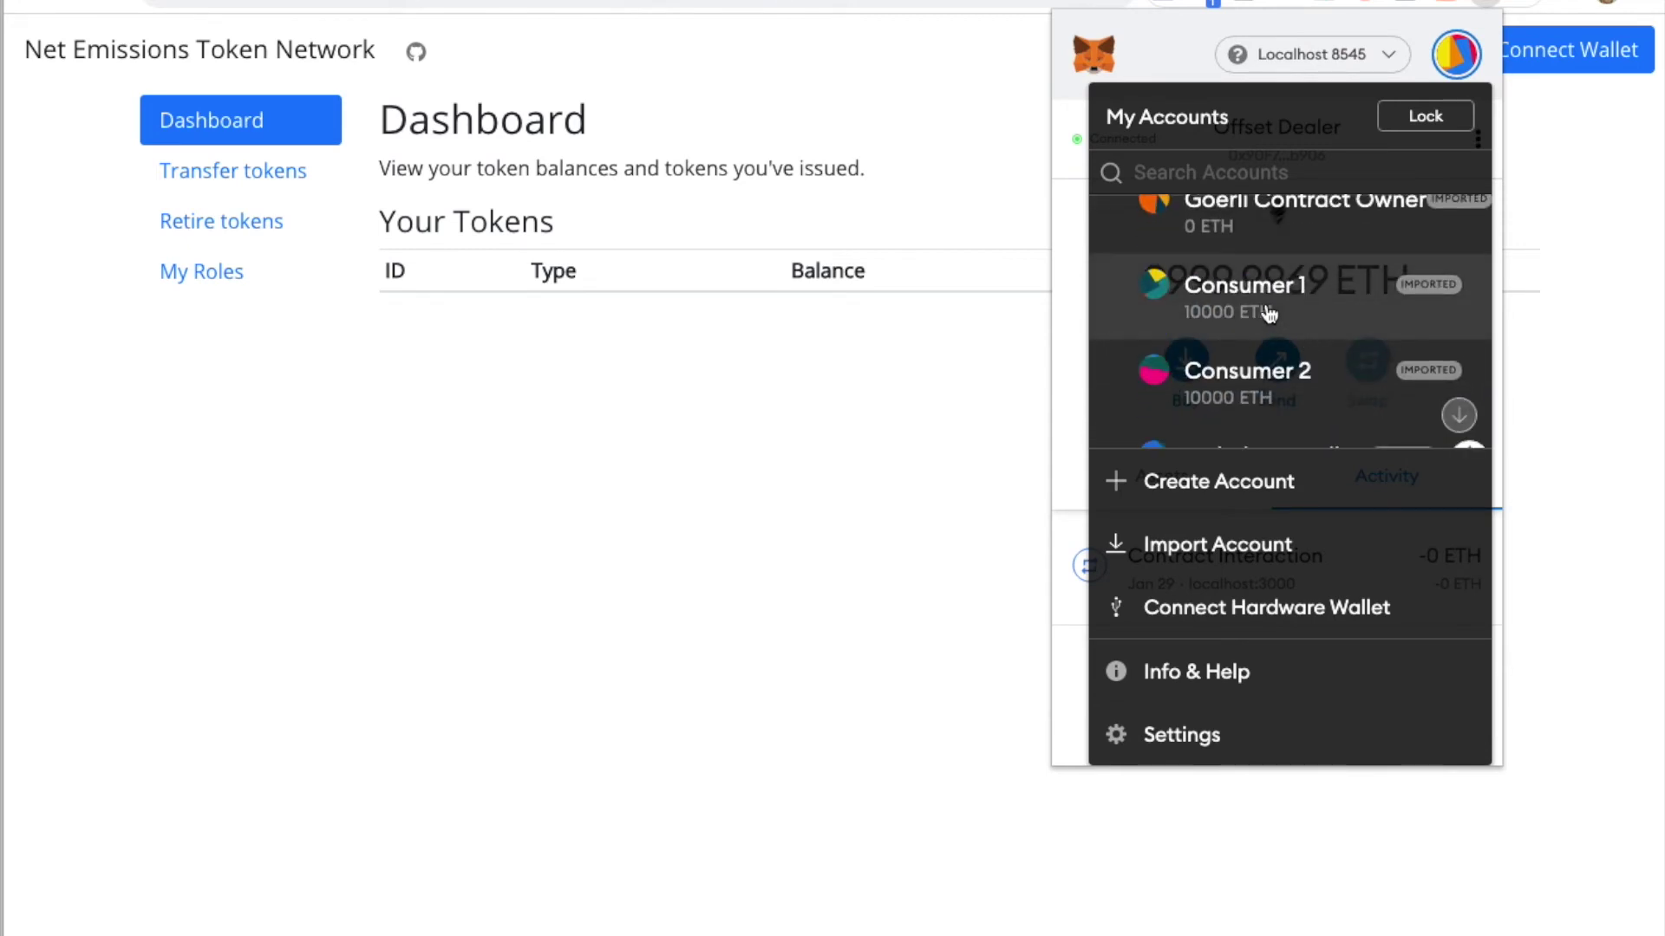
{"action": "left_click", "coordinate": [1270, 313]}
{"action": "left_click", "coordinate": [1164, 211]}
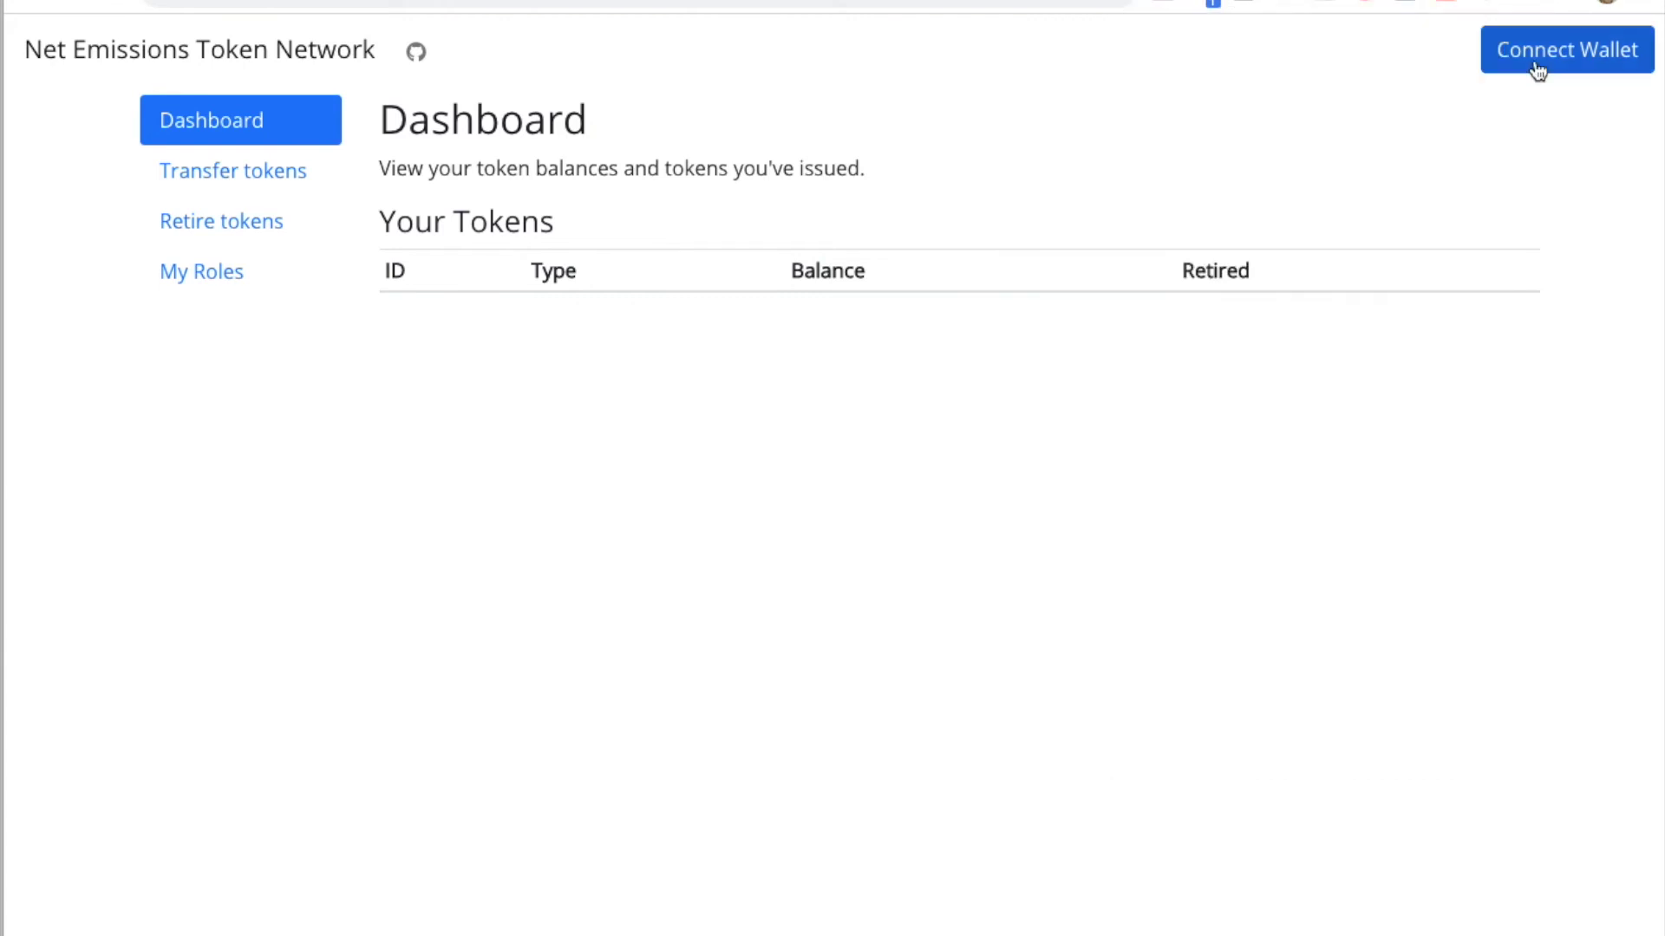
{"action": "left_click", "coordinate": [1542, 68]}
{"action": "left_click", "coordinate": [873, 404]}
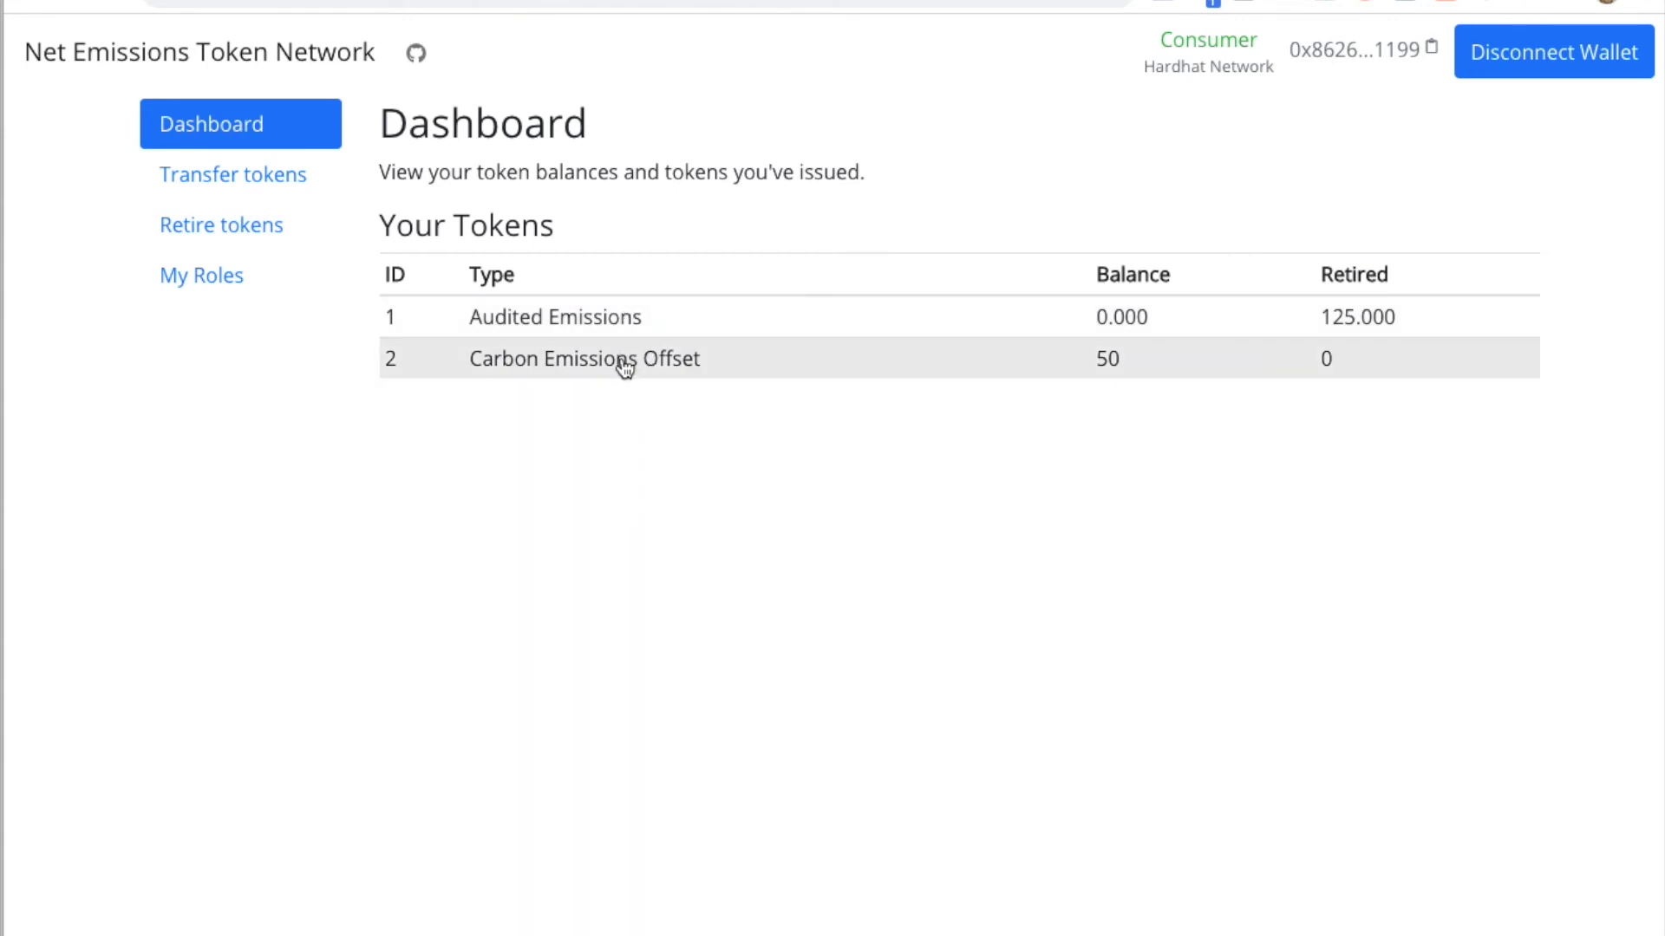
{"action": "left_click", "coordinate": [269, 193]}
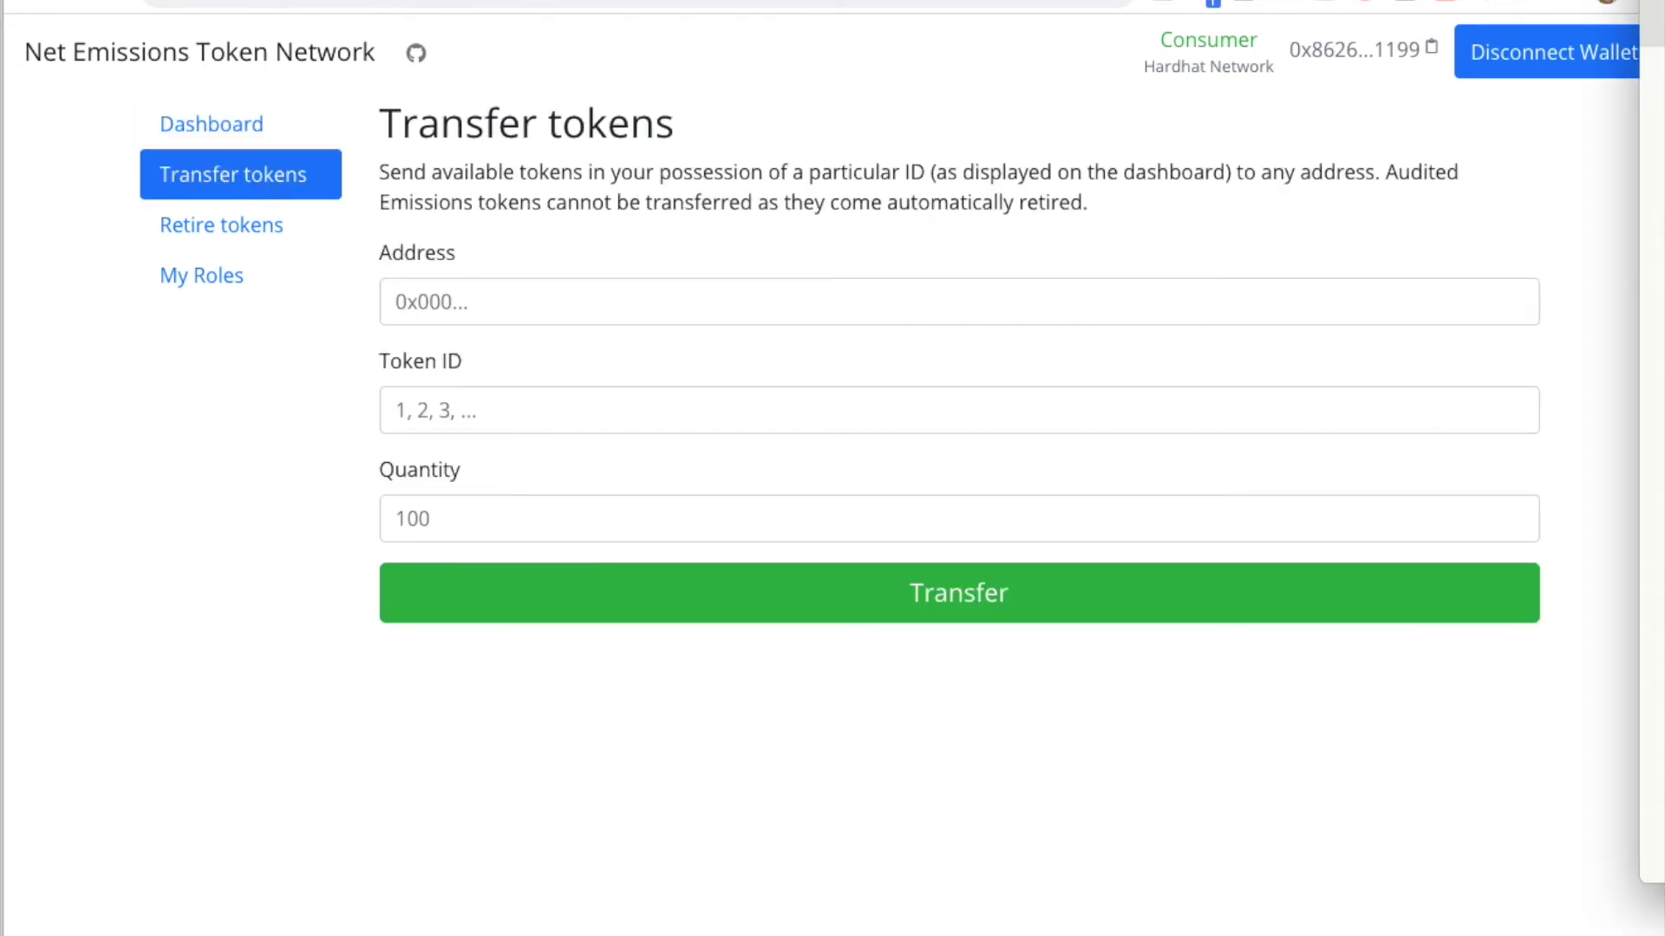
- Transfer 10 units of token ID 2 to 0xdd2f…44c0 and approve it in MetaMask
{"action": "left_click", "coordinate": [759, 304]}
{"action": "key", "text": "ctrl+v"}
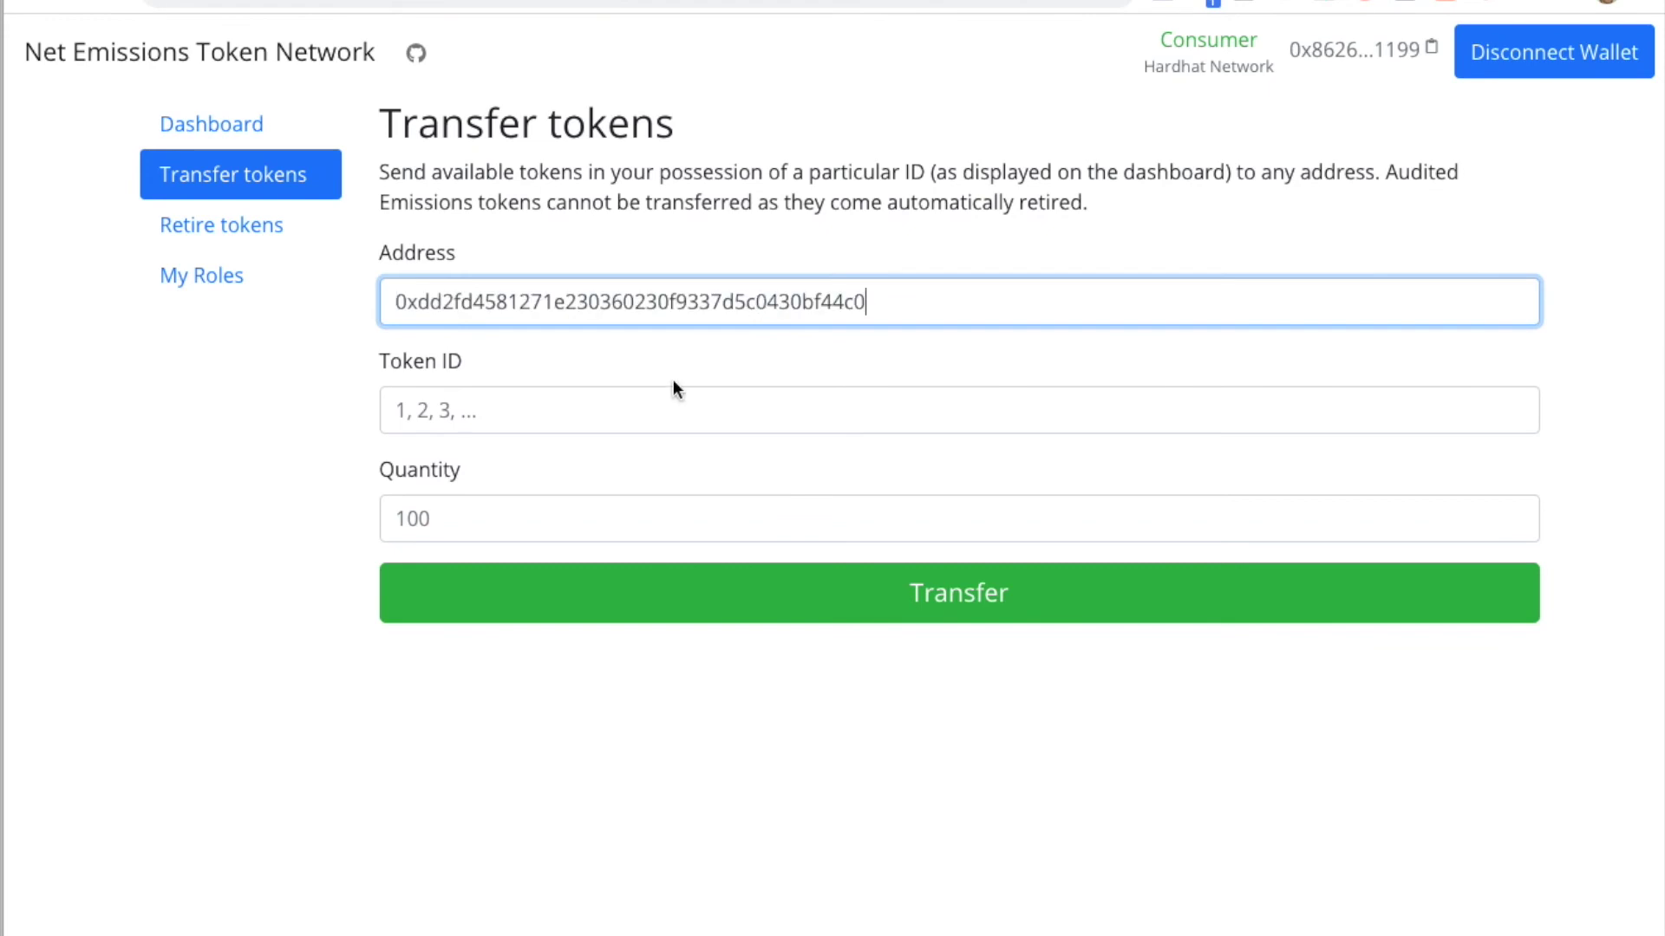
{"action": "left_click", "coordinate": [640, 413]}
{"action": "type", "text": "2"}
{"action": "left_click", "coordinate": [585, 511]}
{"action": "type", "text": "1"}
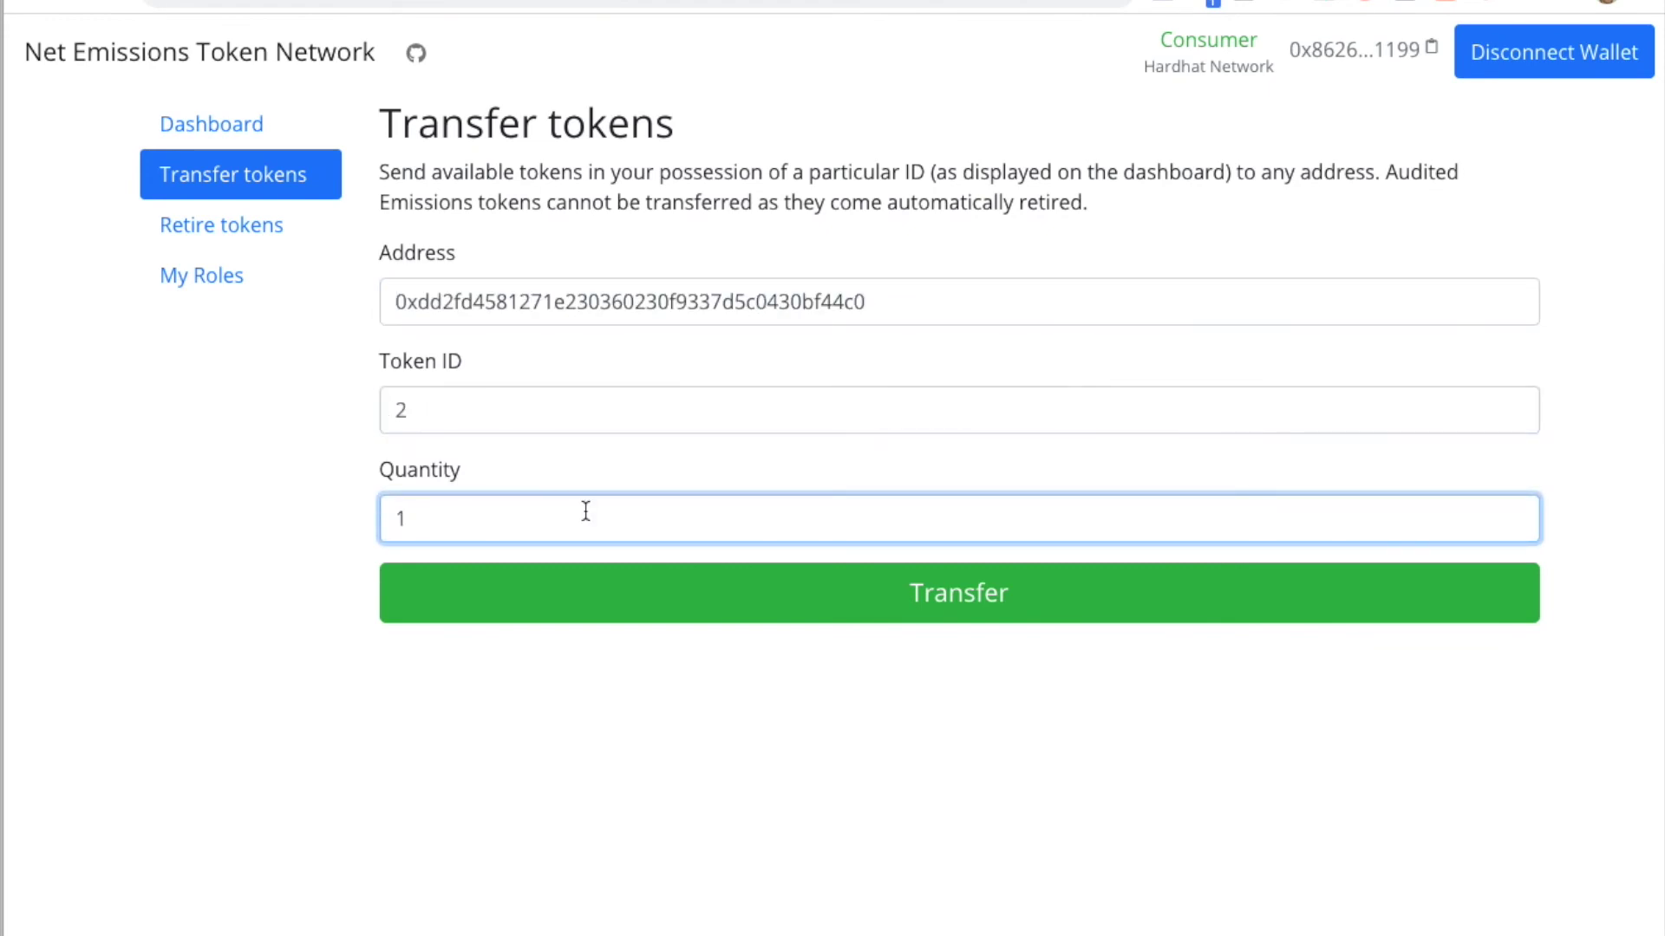
{"action": "type", "text": "0"}
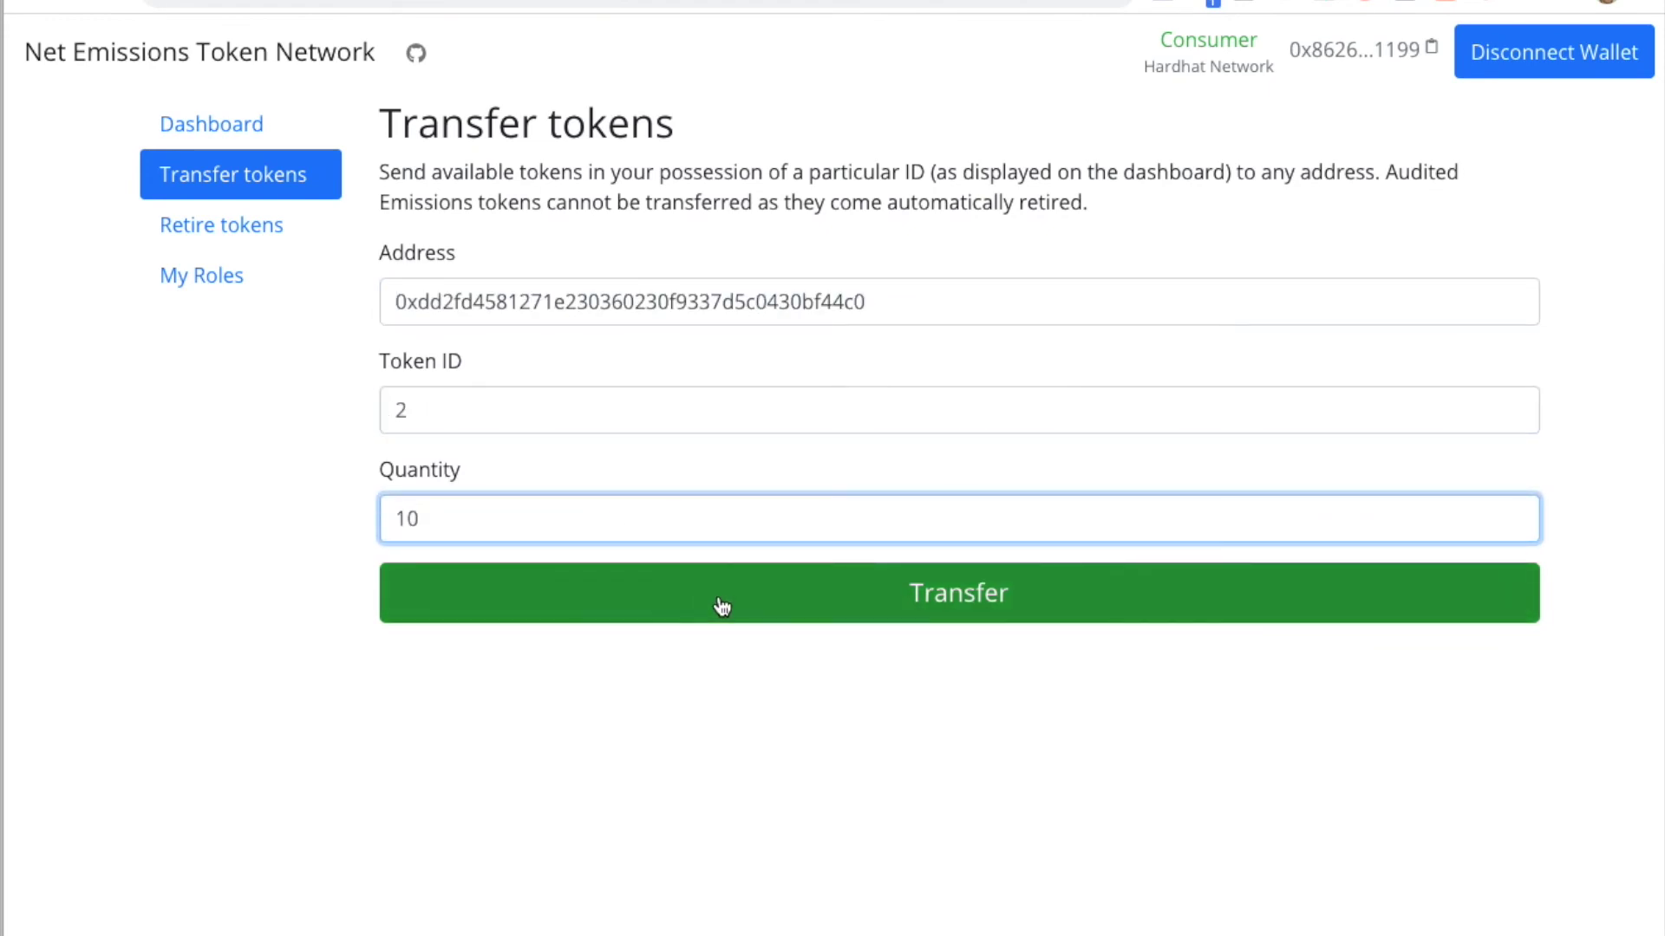
{"action": "left_click", "coordinate": [718, 599]}
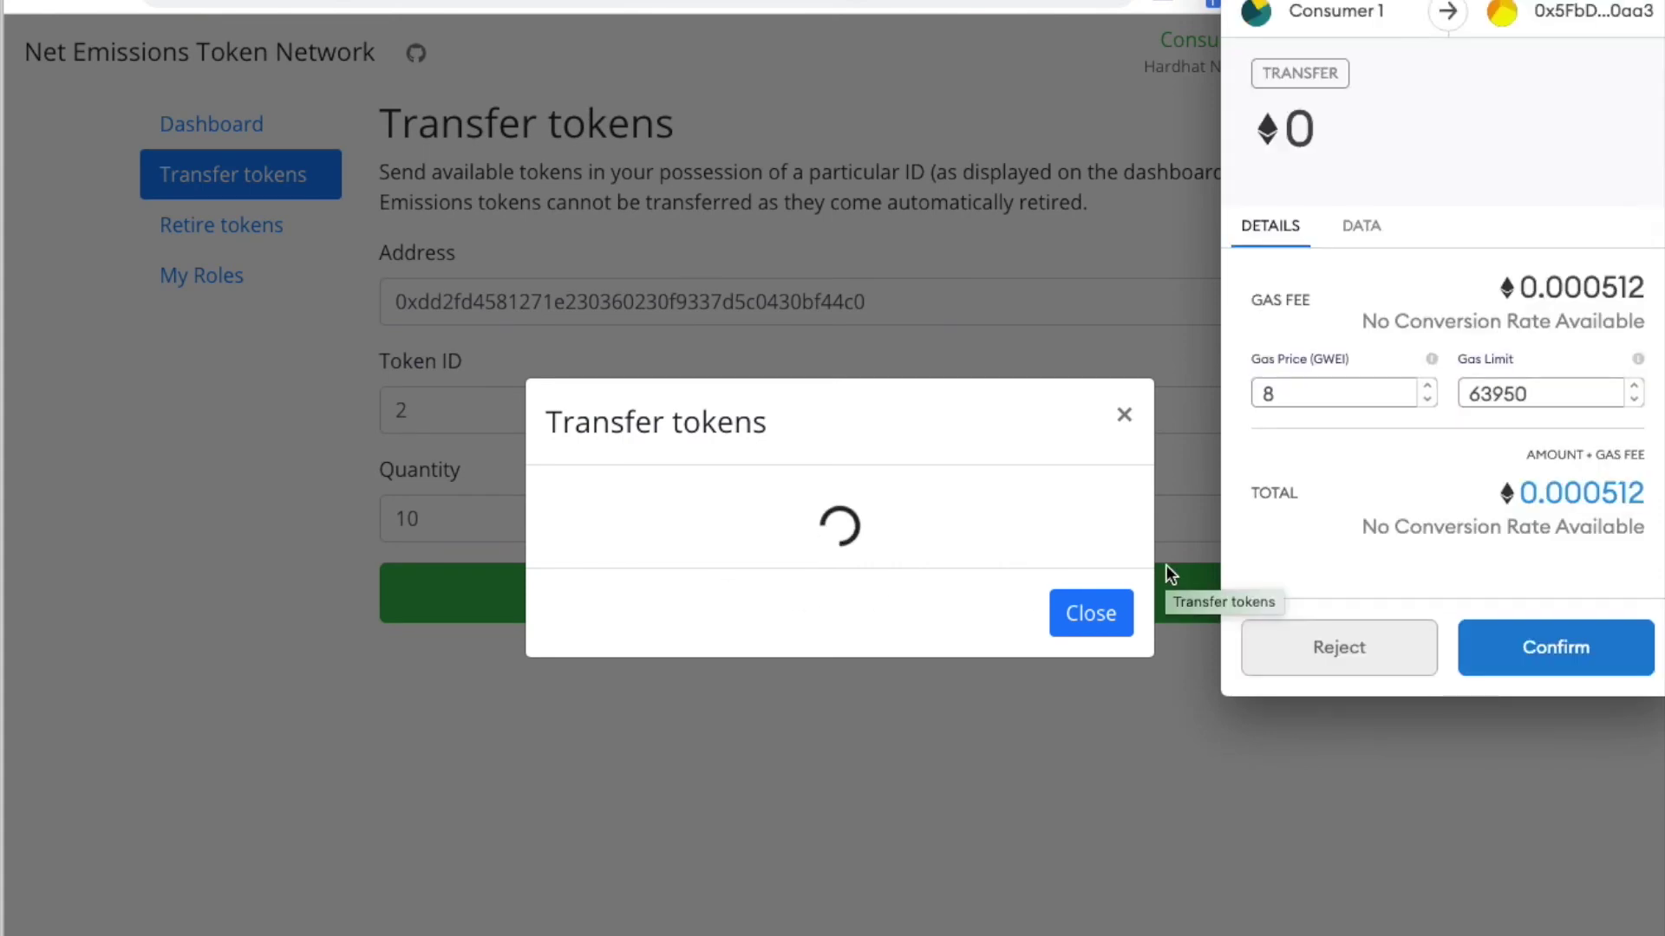
{"action": "left_click", "coordinate": [1547, 648]}
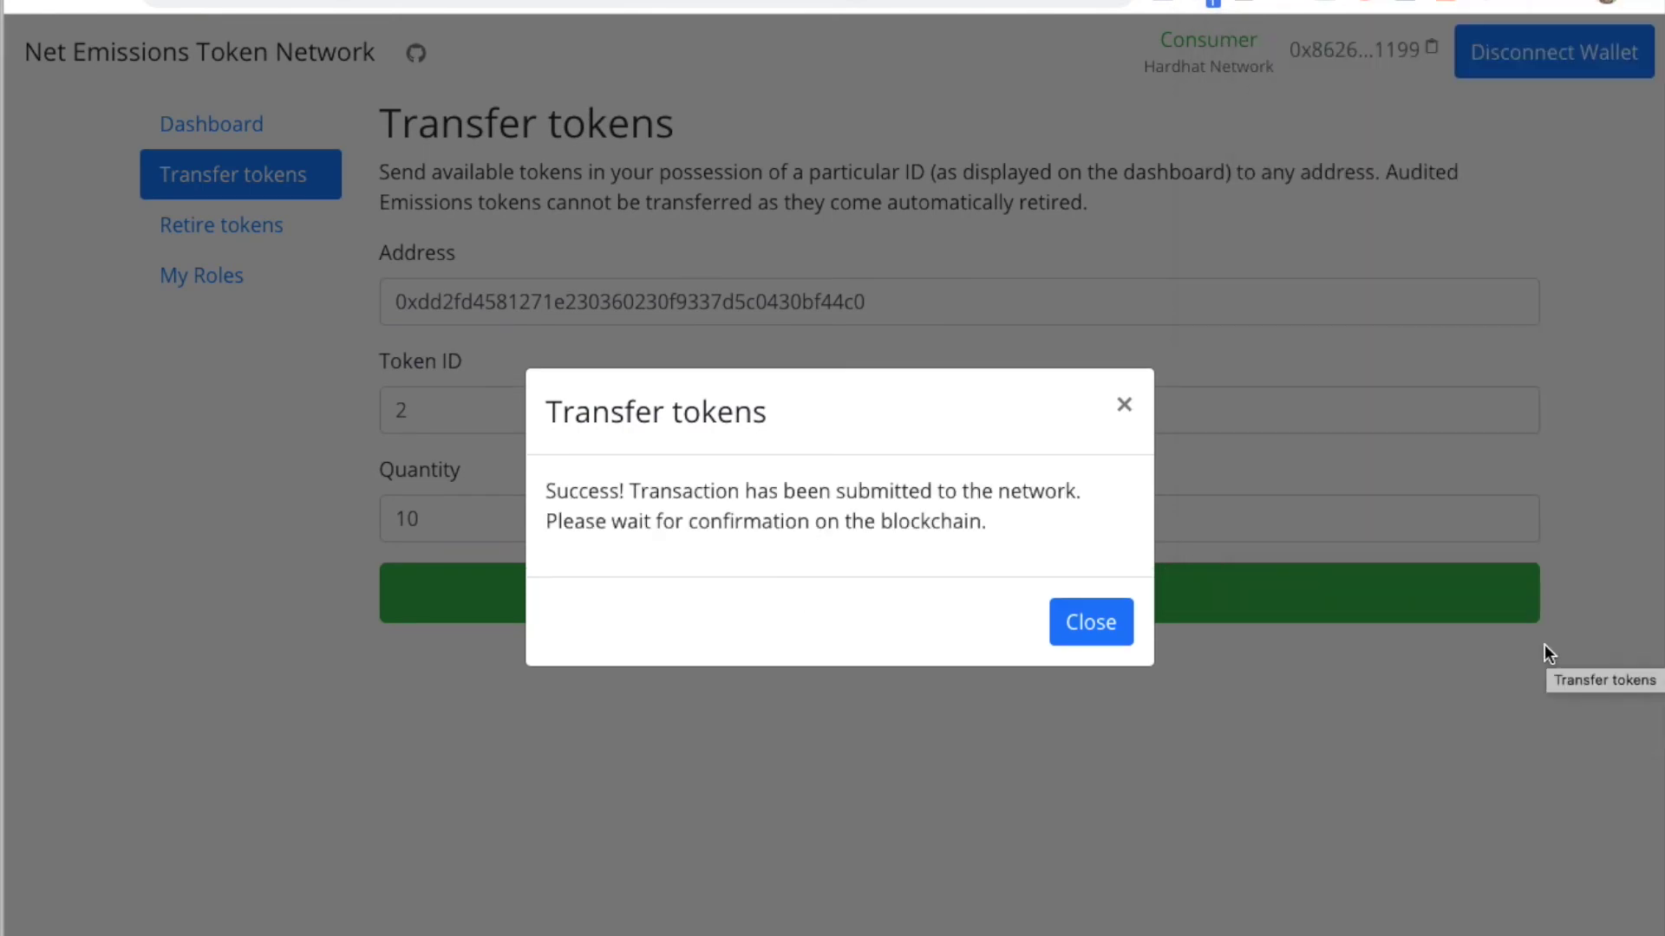
{"action": "left_click", "coordinate": [1119, 625]}
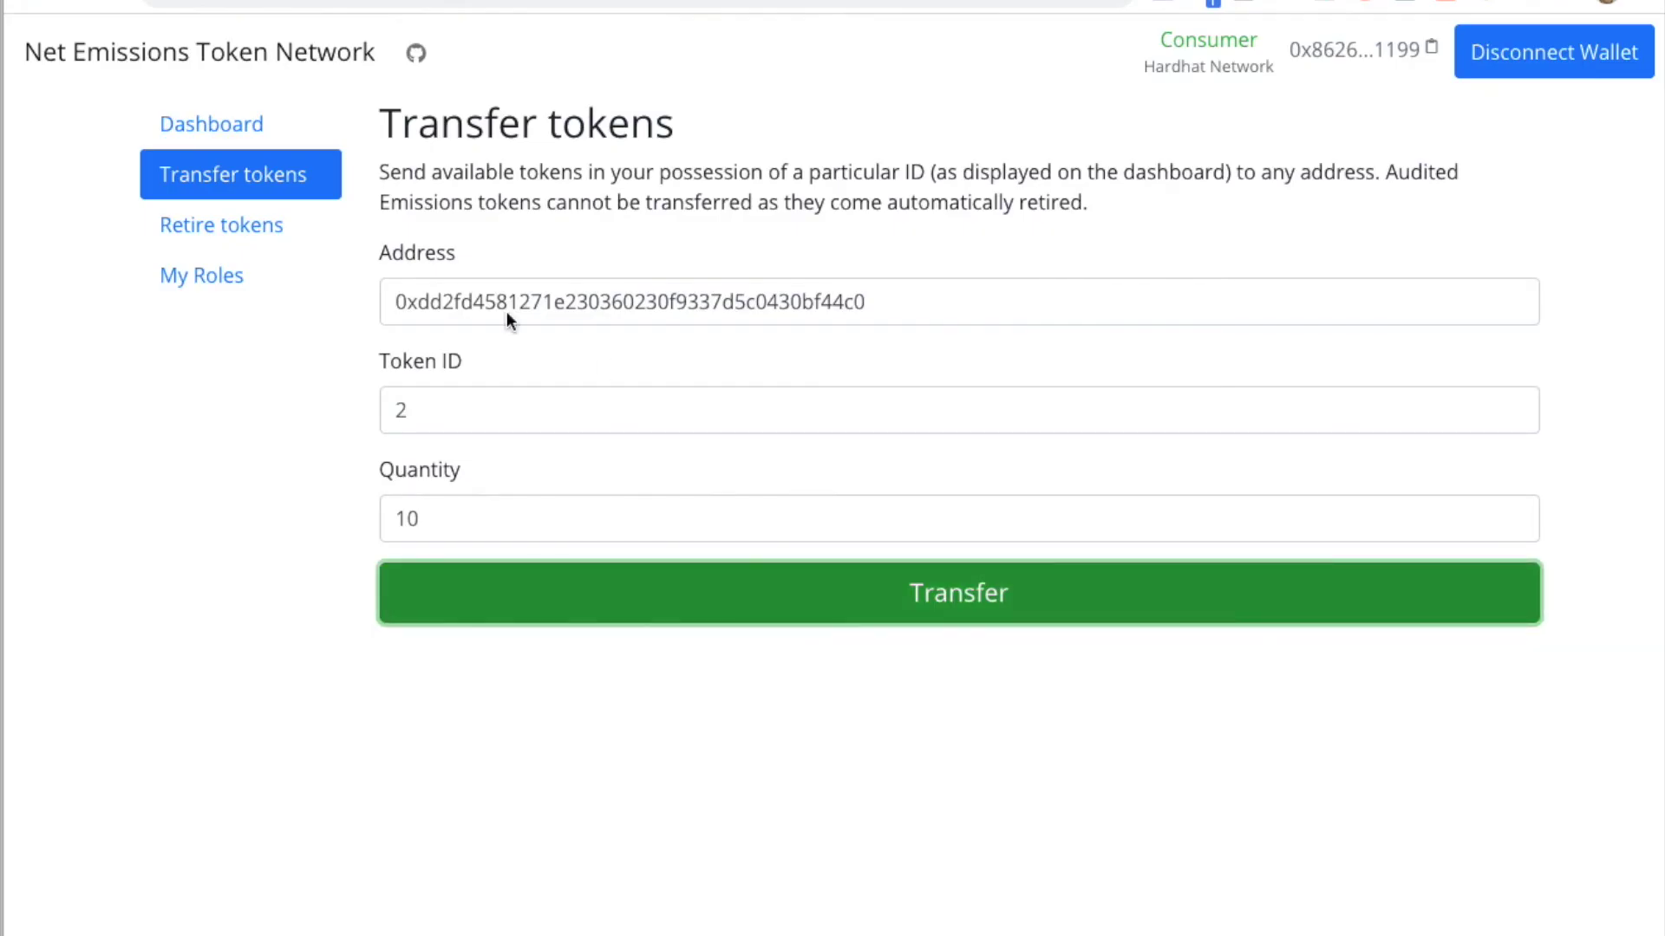
- Retire 25 units of token ID 2, approve in MetaMask, and check the balance of 15 remains
{"action": "left_click", "coordinate": [282, 230]}
{"action": "left_click", "coordinate": [464, 307]}
{"action": "type", "text": "2"}
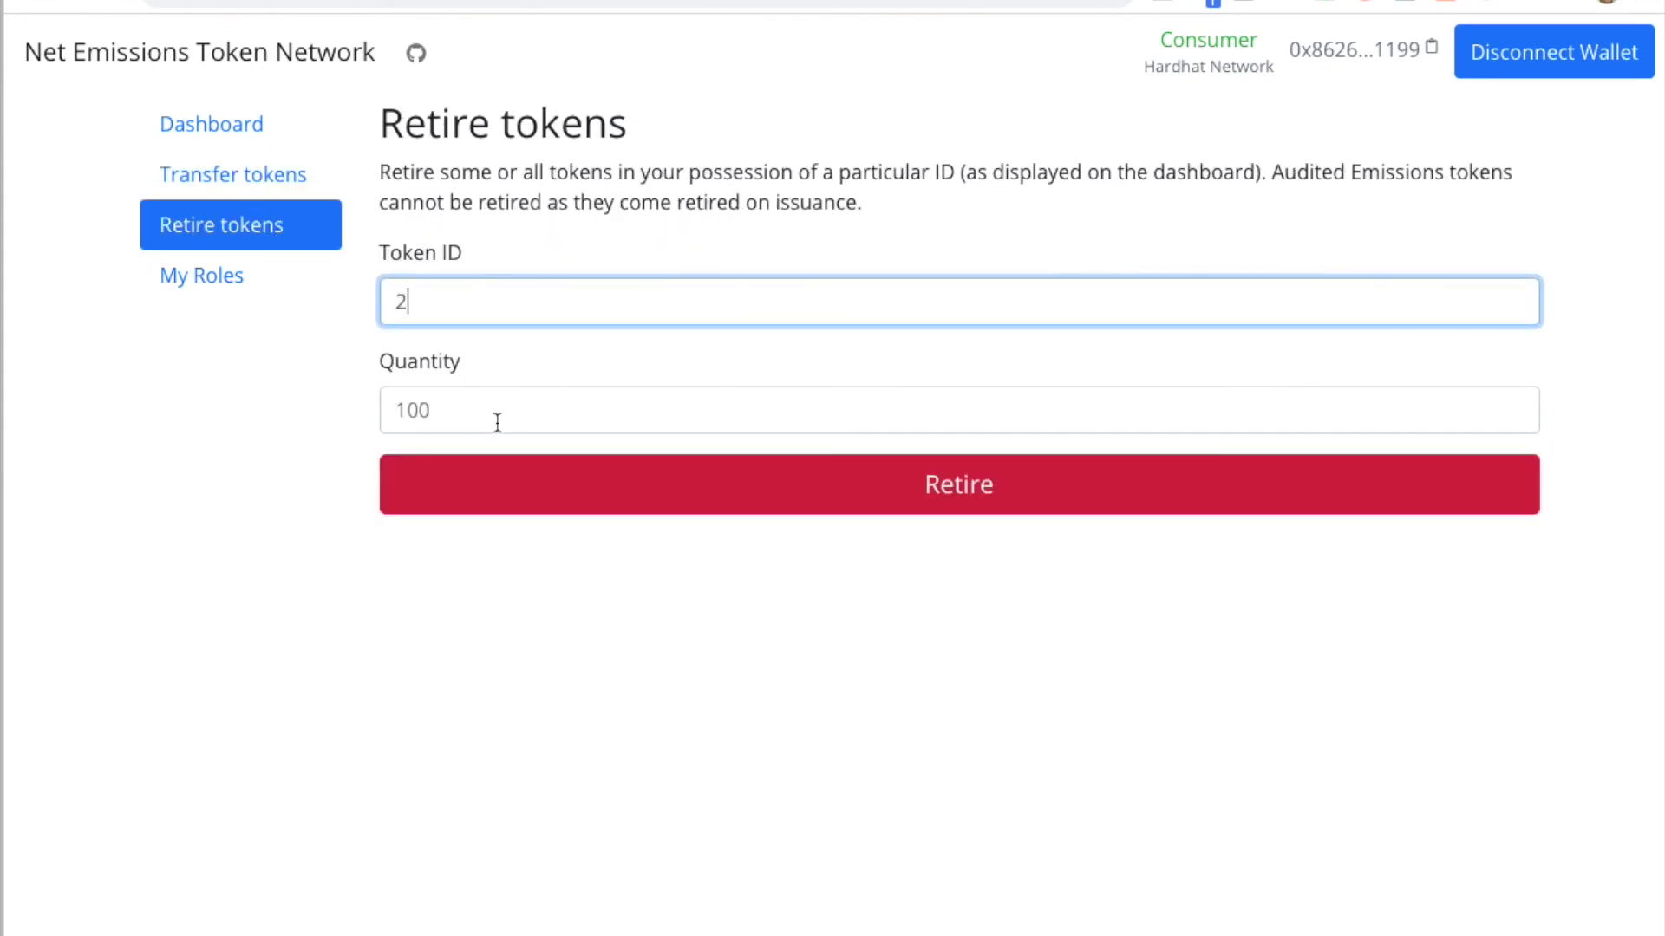
{"action": "left_click", "coordinate": [497, 421]}
{"action": "type", "text": "25"}
{"action": "left_click", "coordinate": [699, 489]}
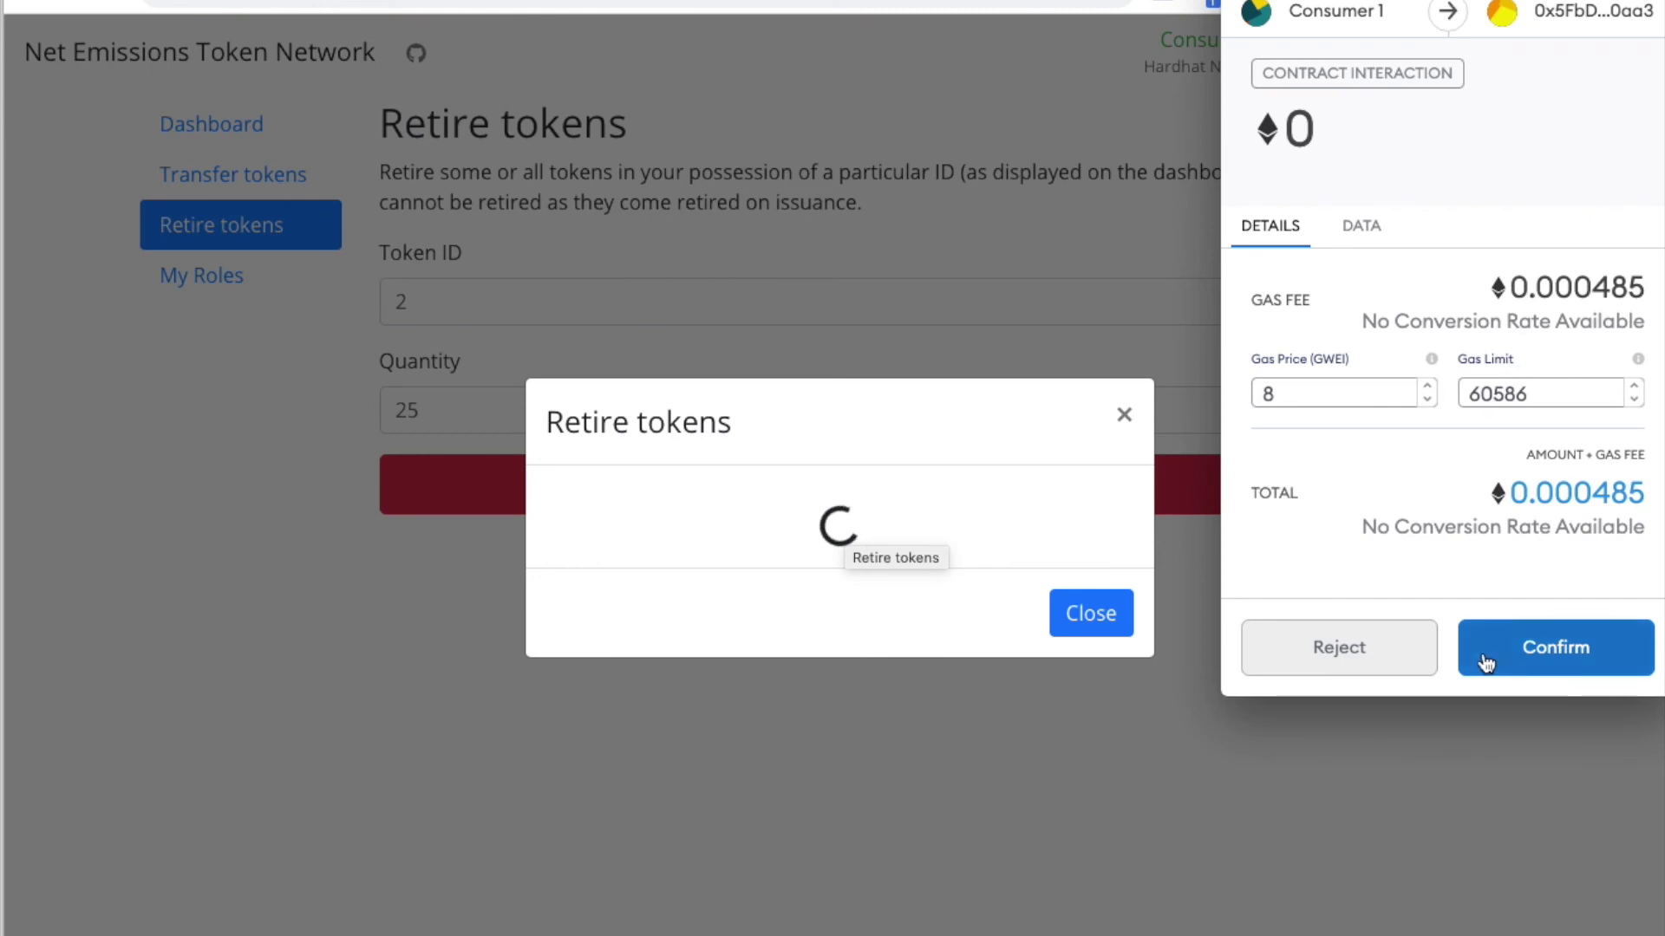
{"action": "left_click", "coordinate": [1558, 650]}
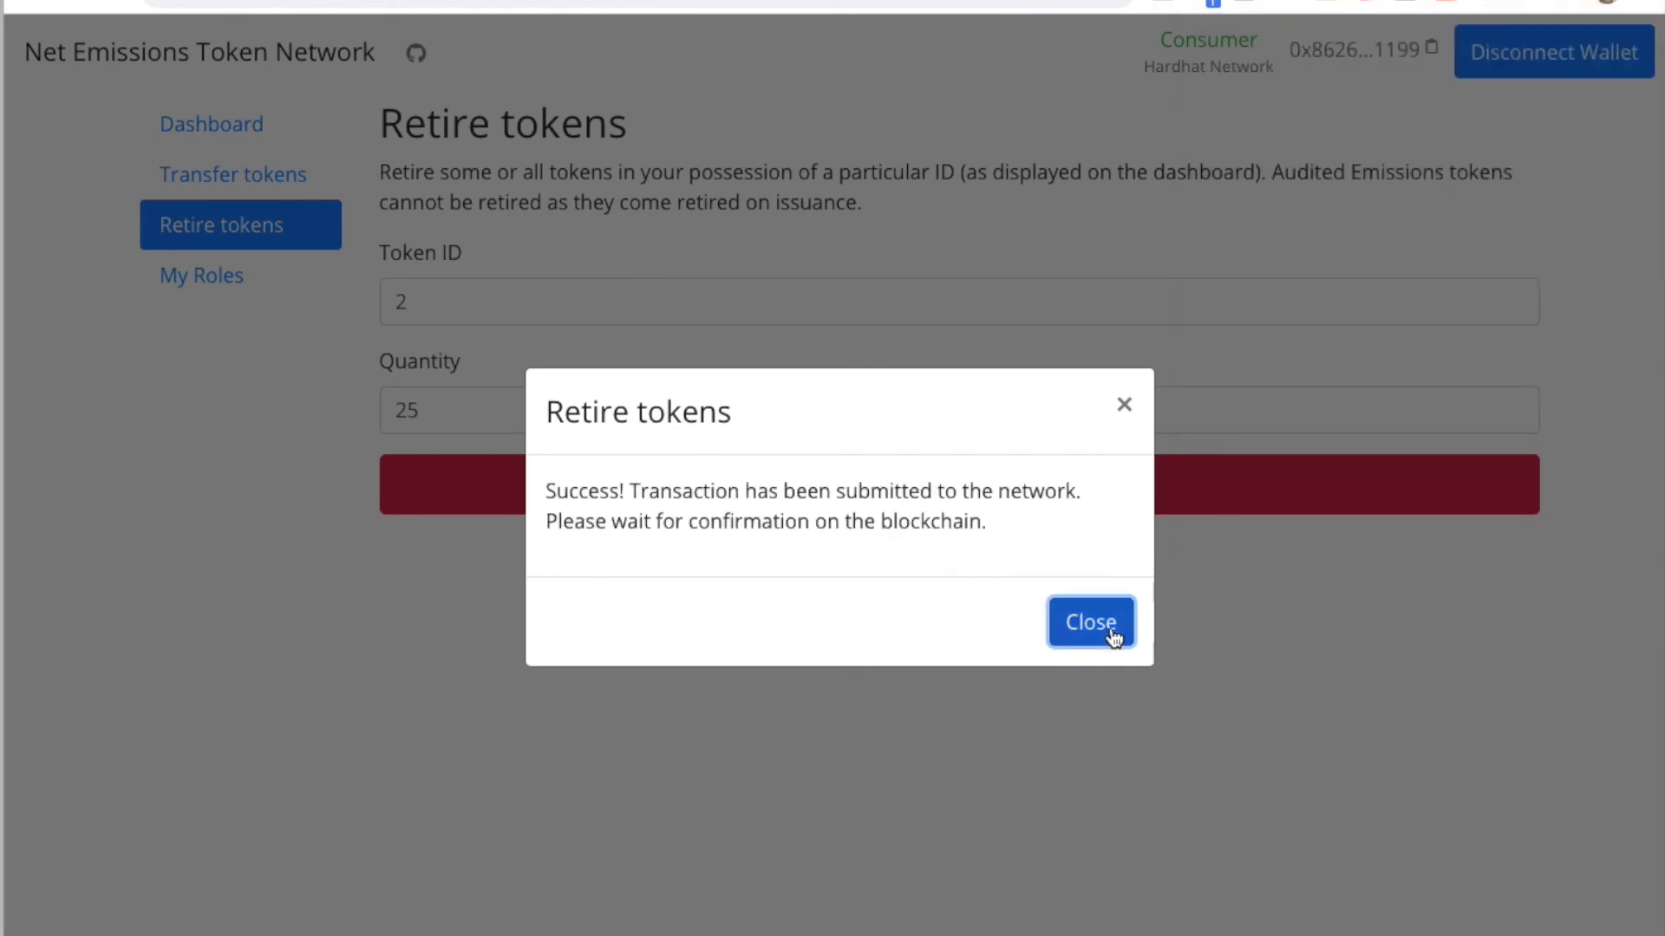
{"action": "left_click", "coordinate": [1092, 622]}
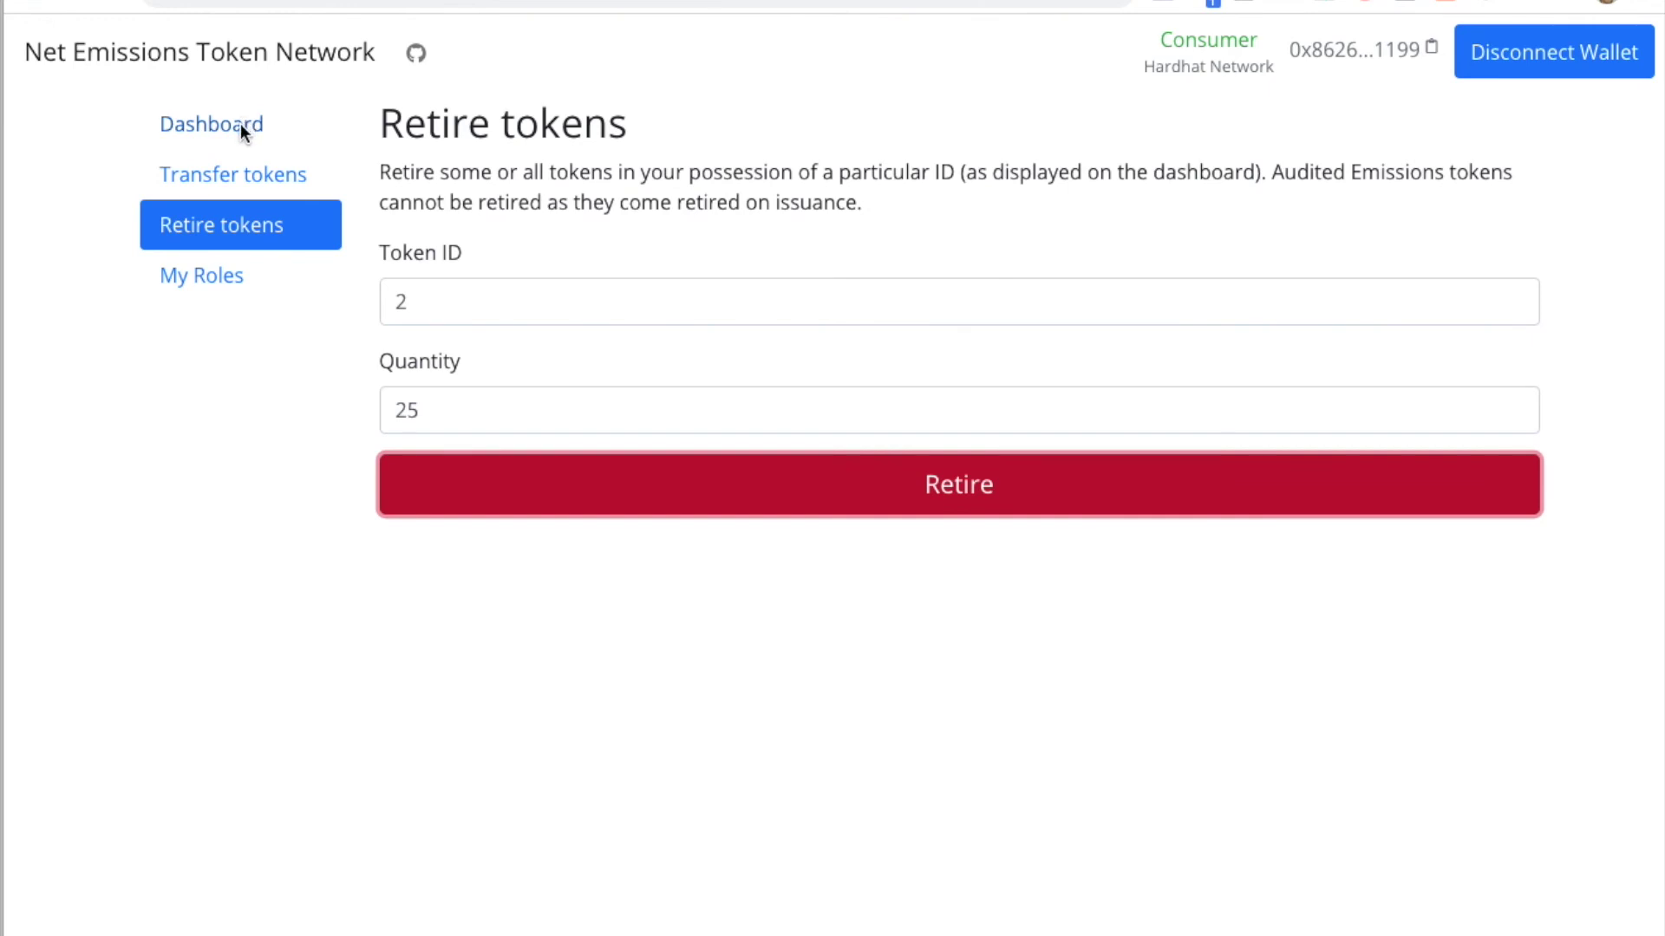
{"action": "left_click", "coordinate": [241, 123]}
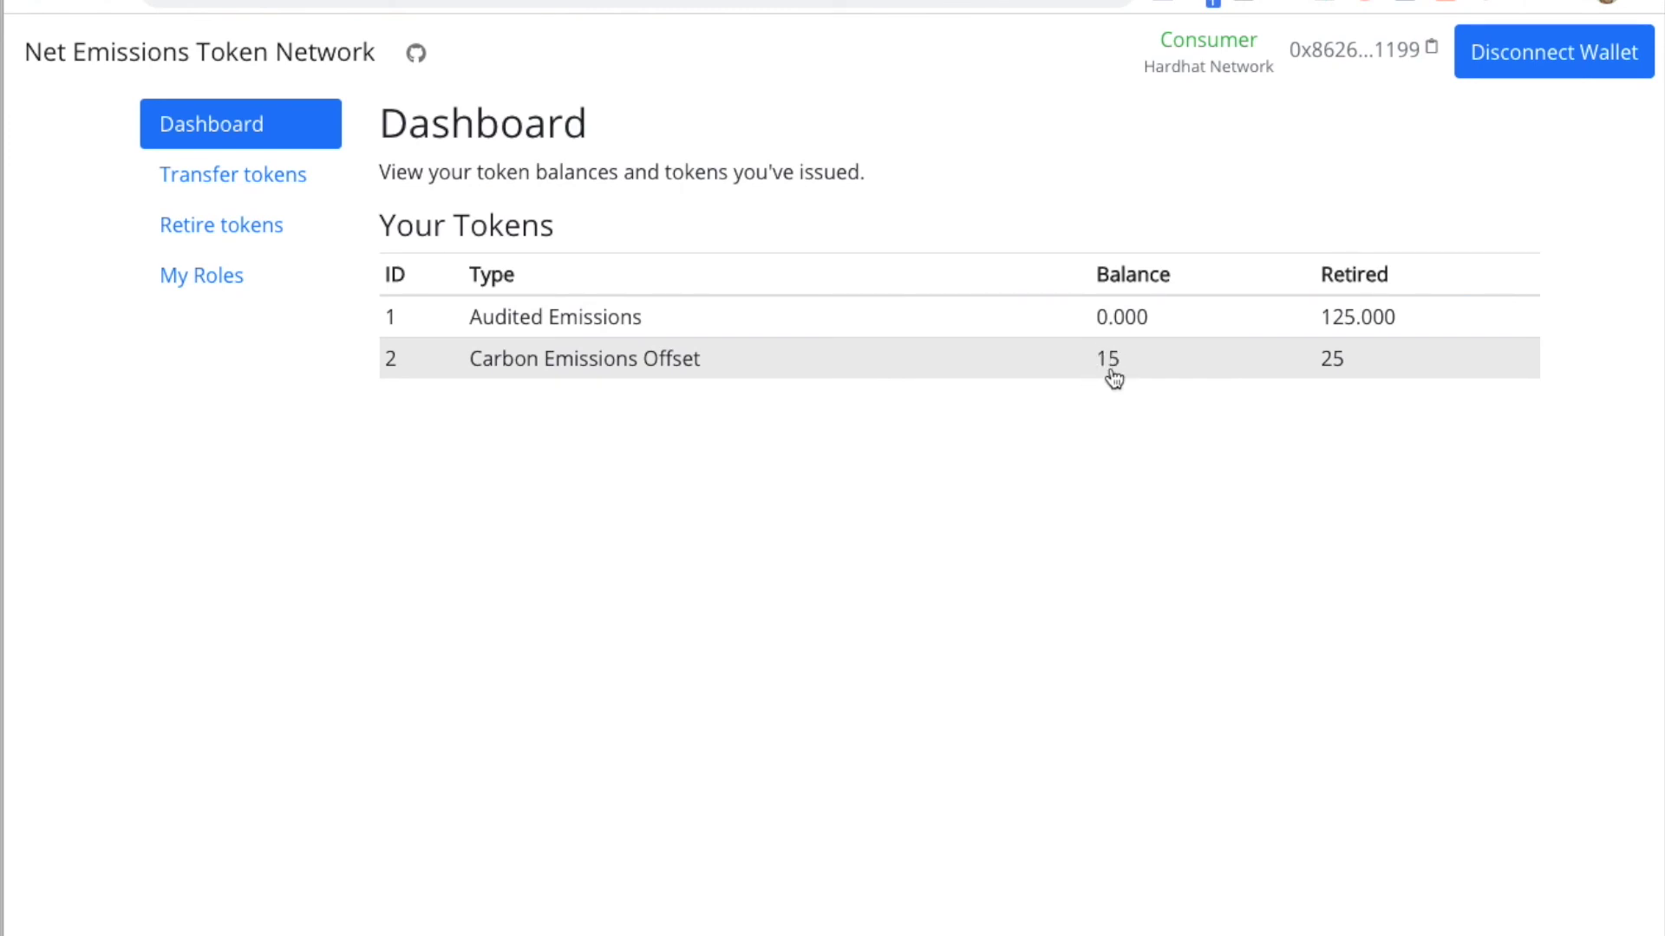
- Disconnect Consumer 1, switch MetaMask to Consumer 2, and reconnect the site through MetaMask
{"action": "left_click", "coordinate": [1497, 52]}
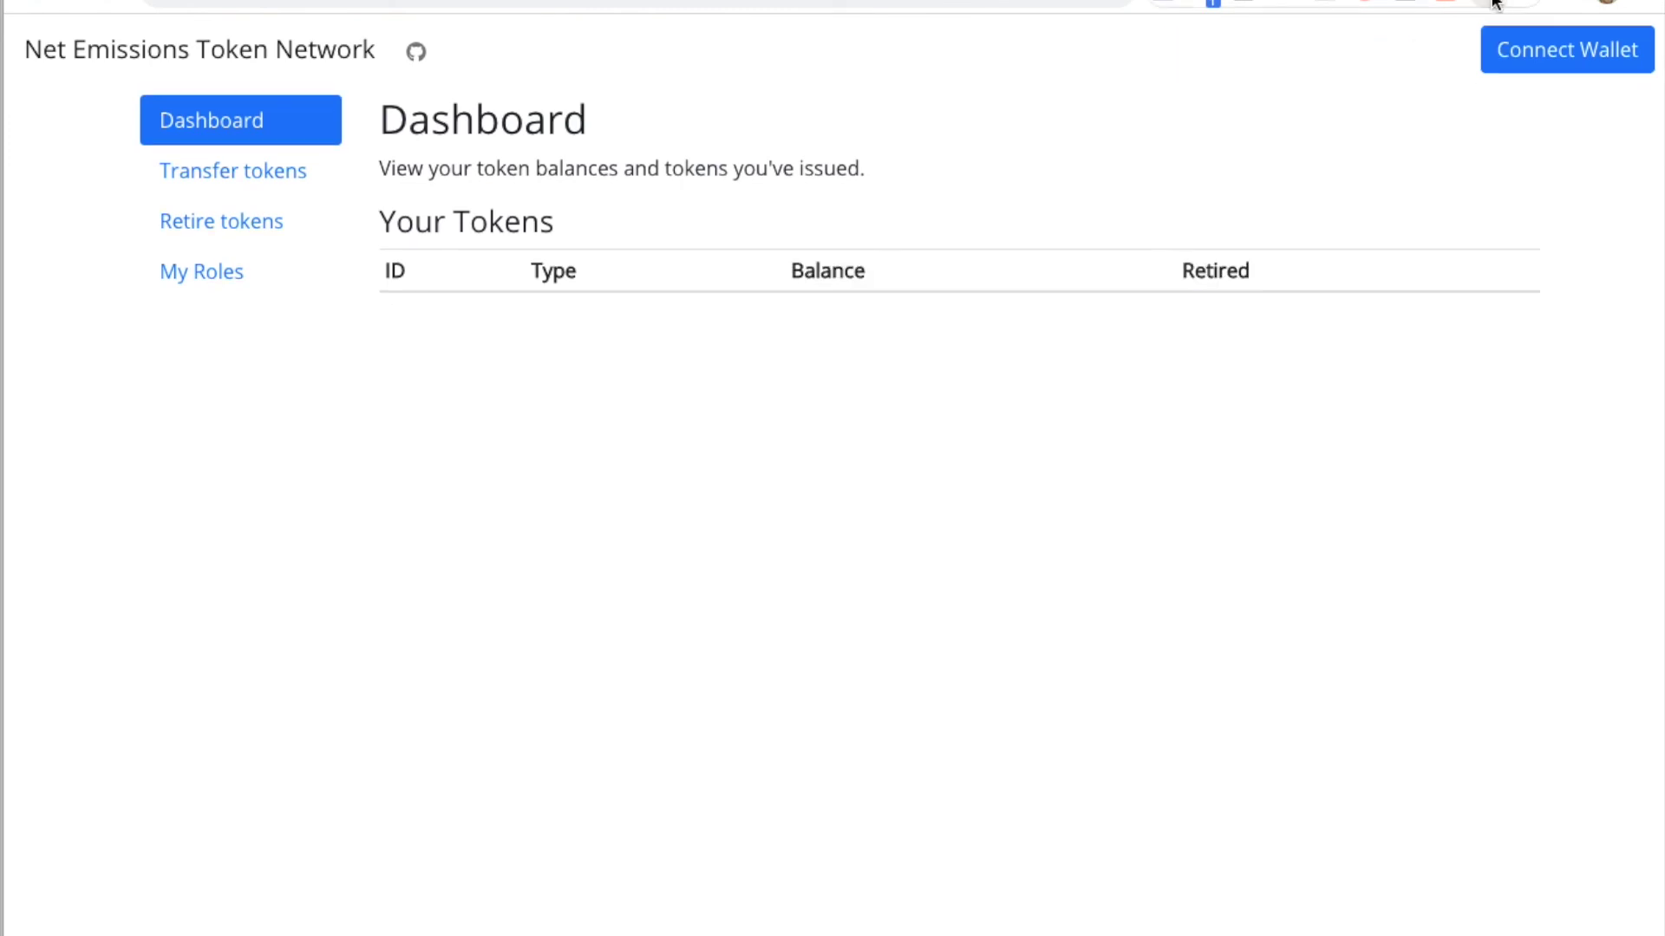
{"action": "left_click", "coordinate": [1496, 4]}
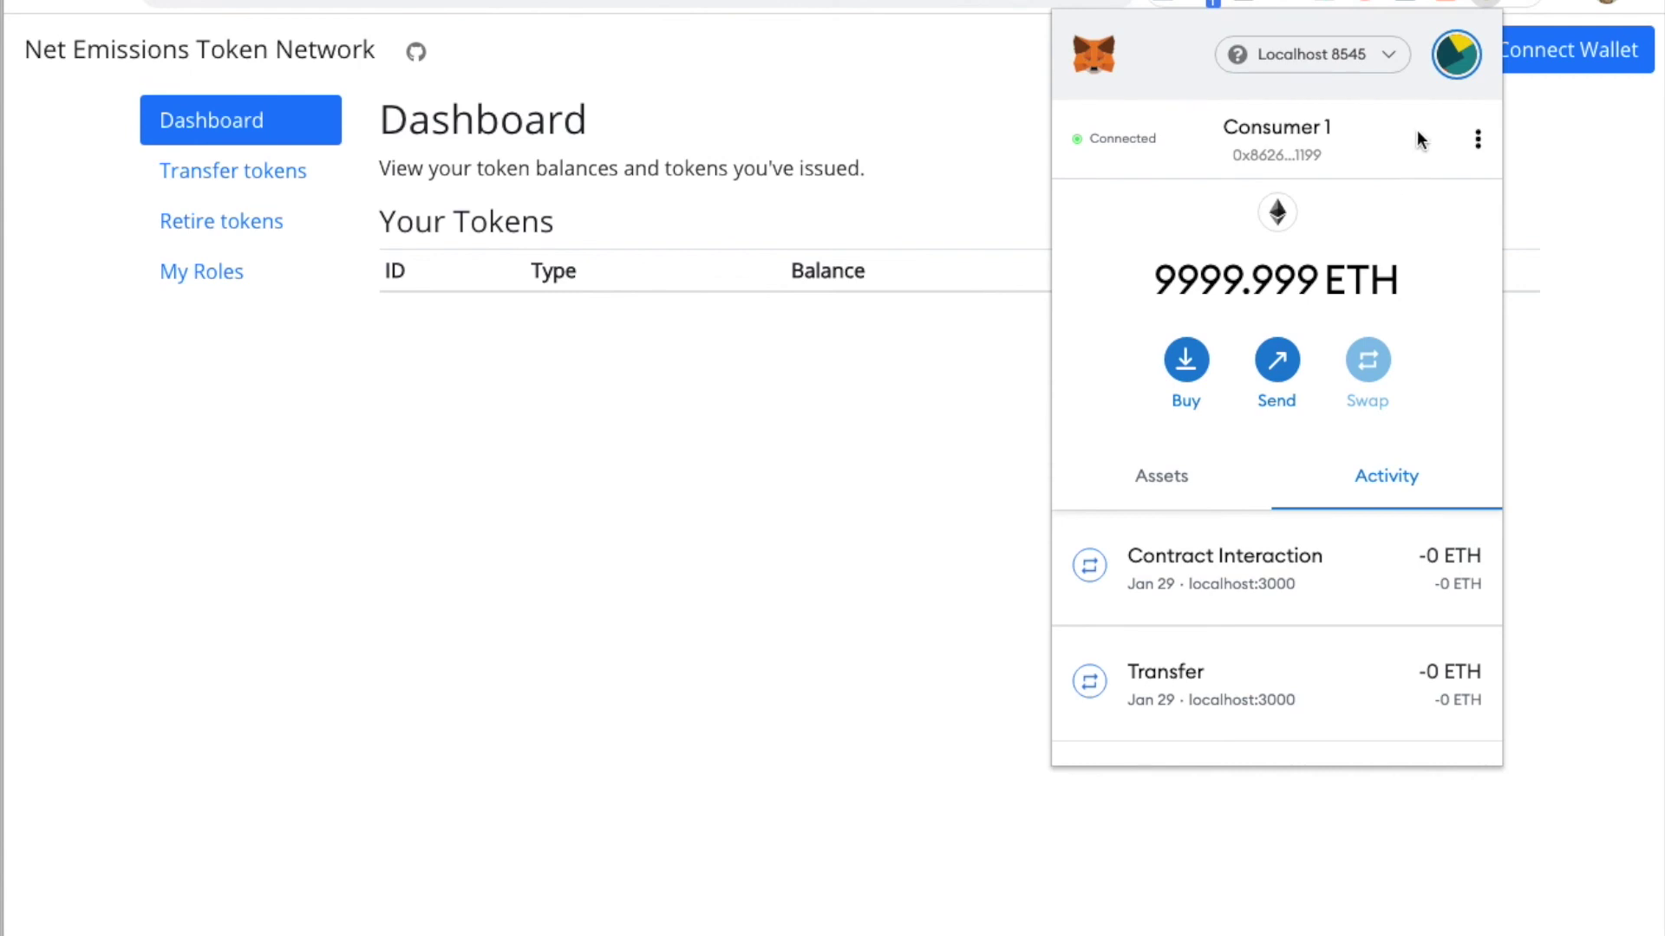
{"action": "left_click", "coordinate": [1457, 54]}
{"action": "scroll", "coordinate": [1343, 346], "scroll_direction": "down", "scroll_amount": 3}
{"action": "scroll", "coordinate": [1326, 364], "scroll_direction": "down", "scroll_amount": 2}
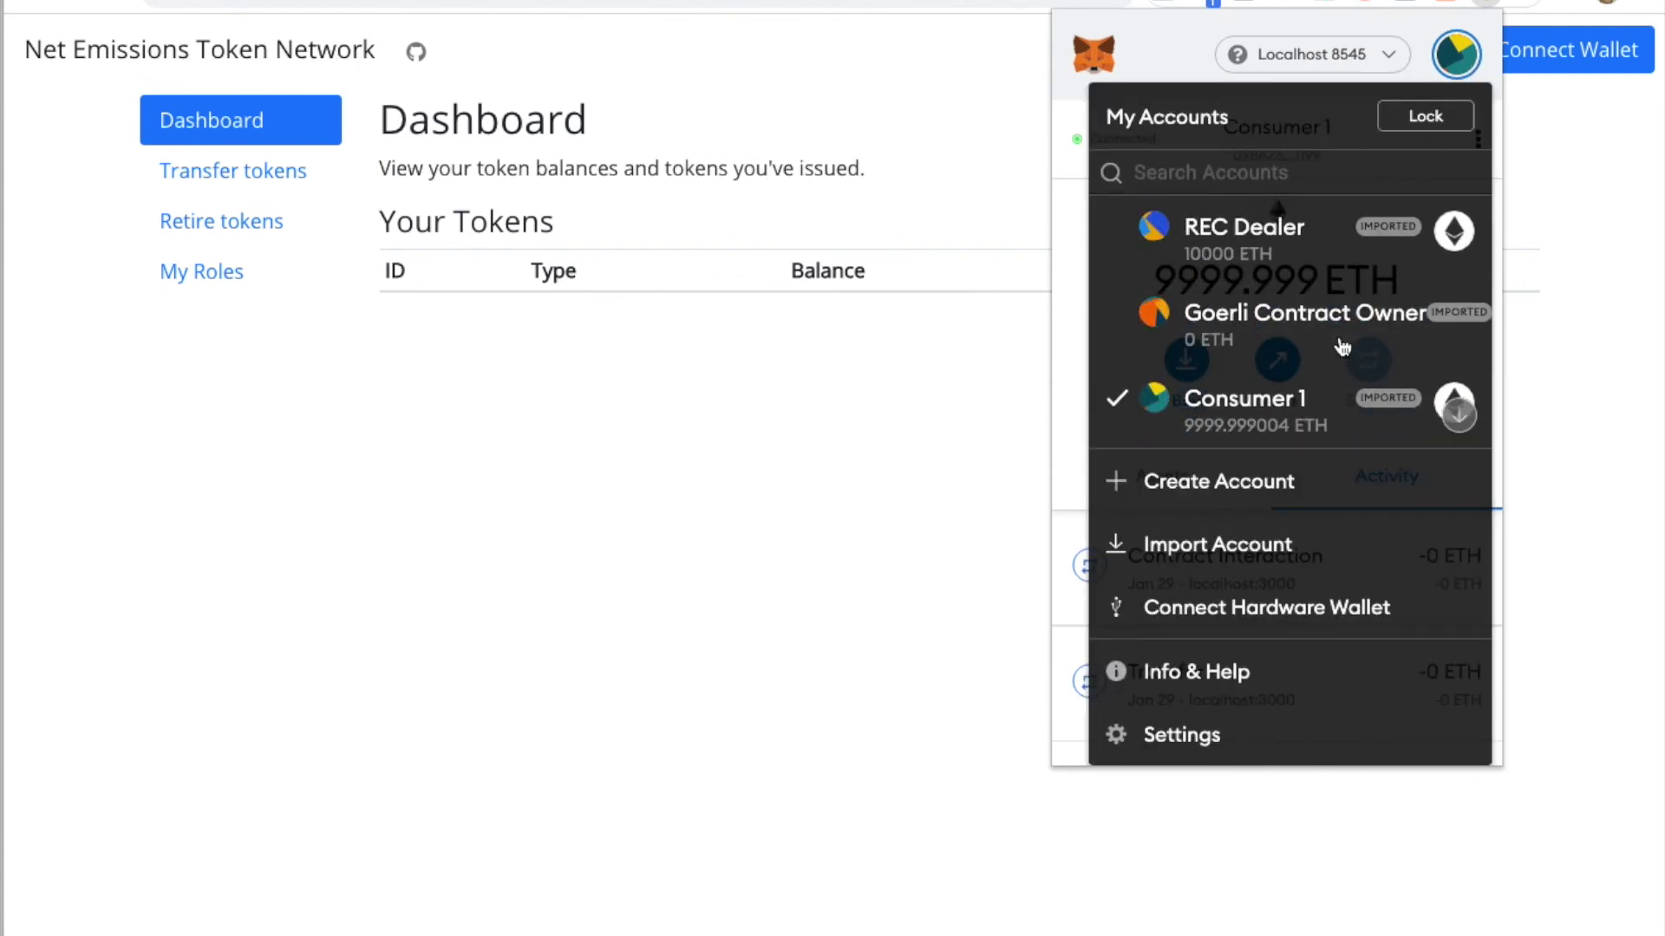
{"action": "scroll", "coordinate": [1294, 390], "scroll_direction": "down", "scroll_amount": 1}
{"action": "left_click", "coordinate": [1290, 397]}
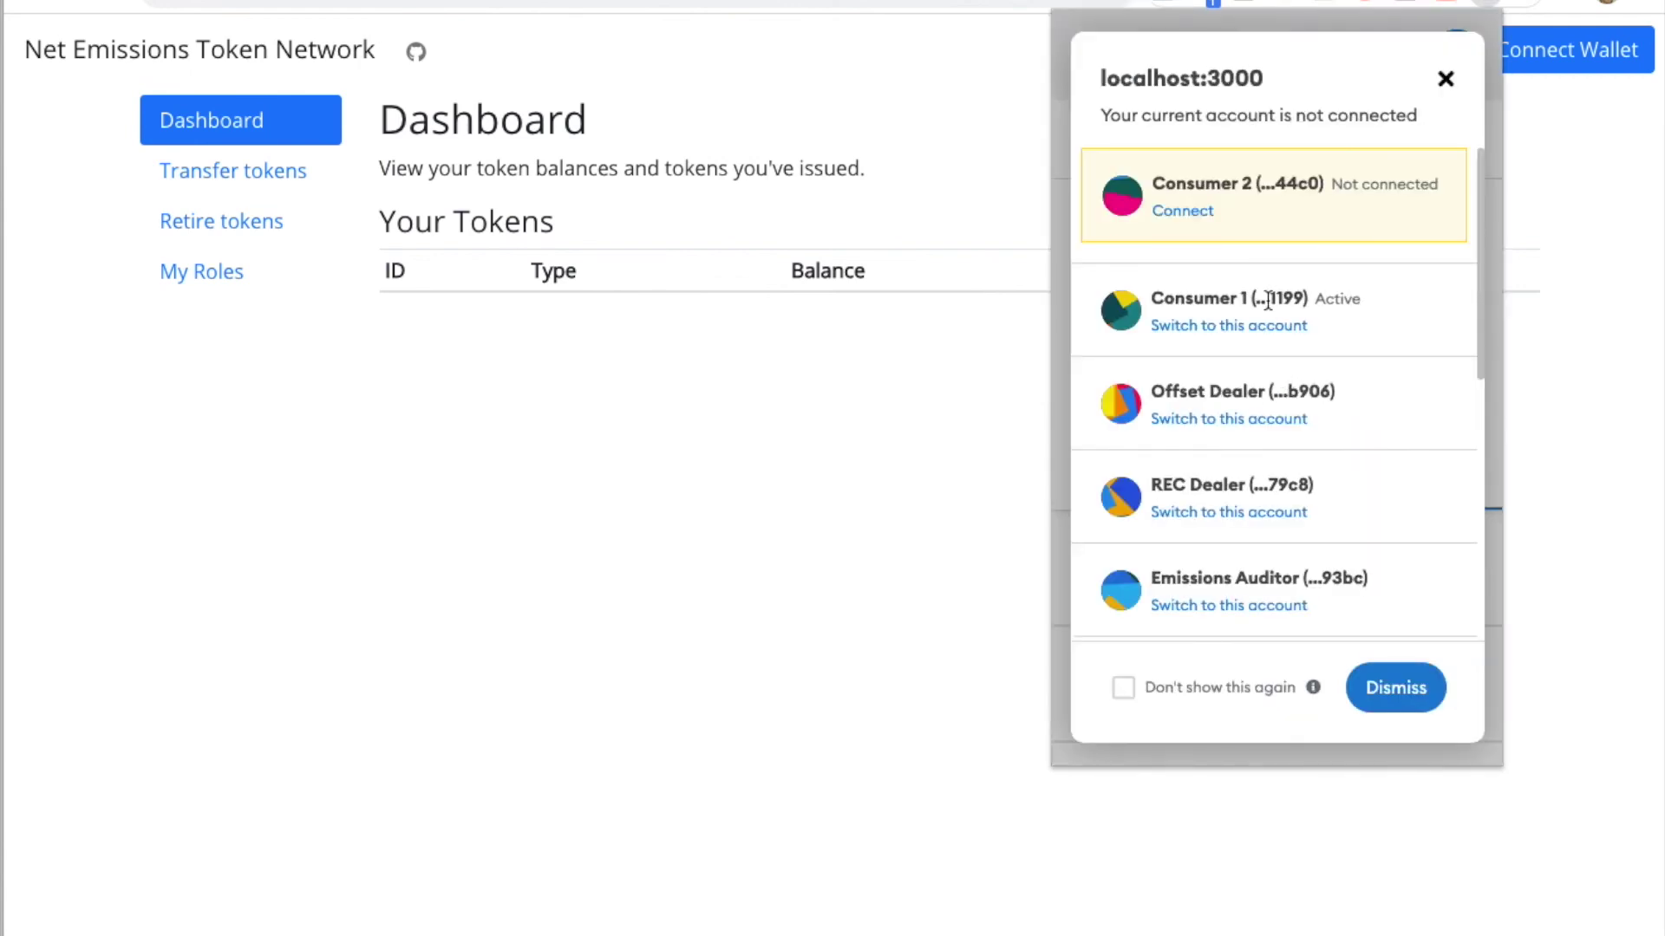
{"action": "left_click", "coordinate": [1194, 216]}
{"action": "left_click", "coordinate": [1573, 48]}
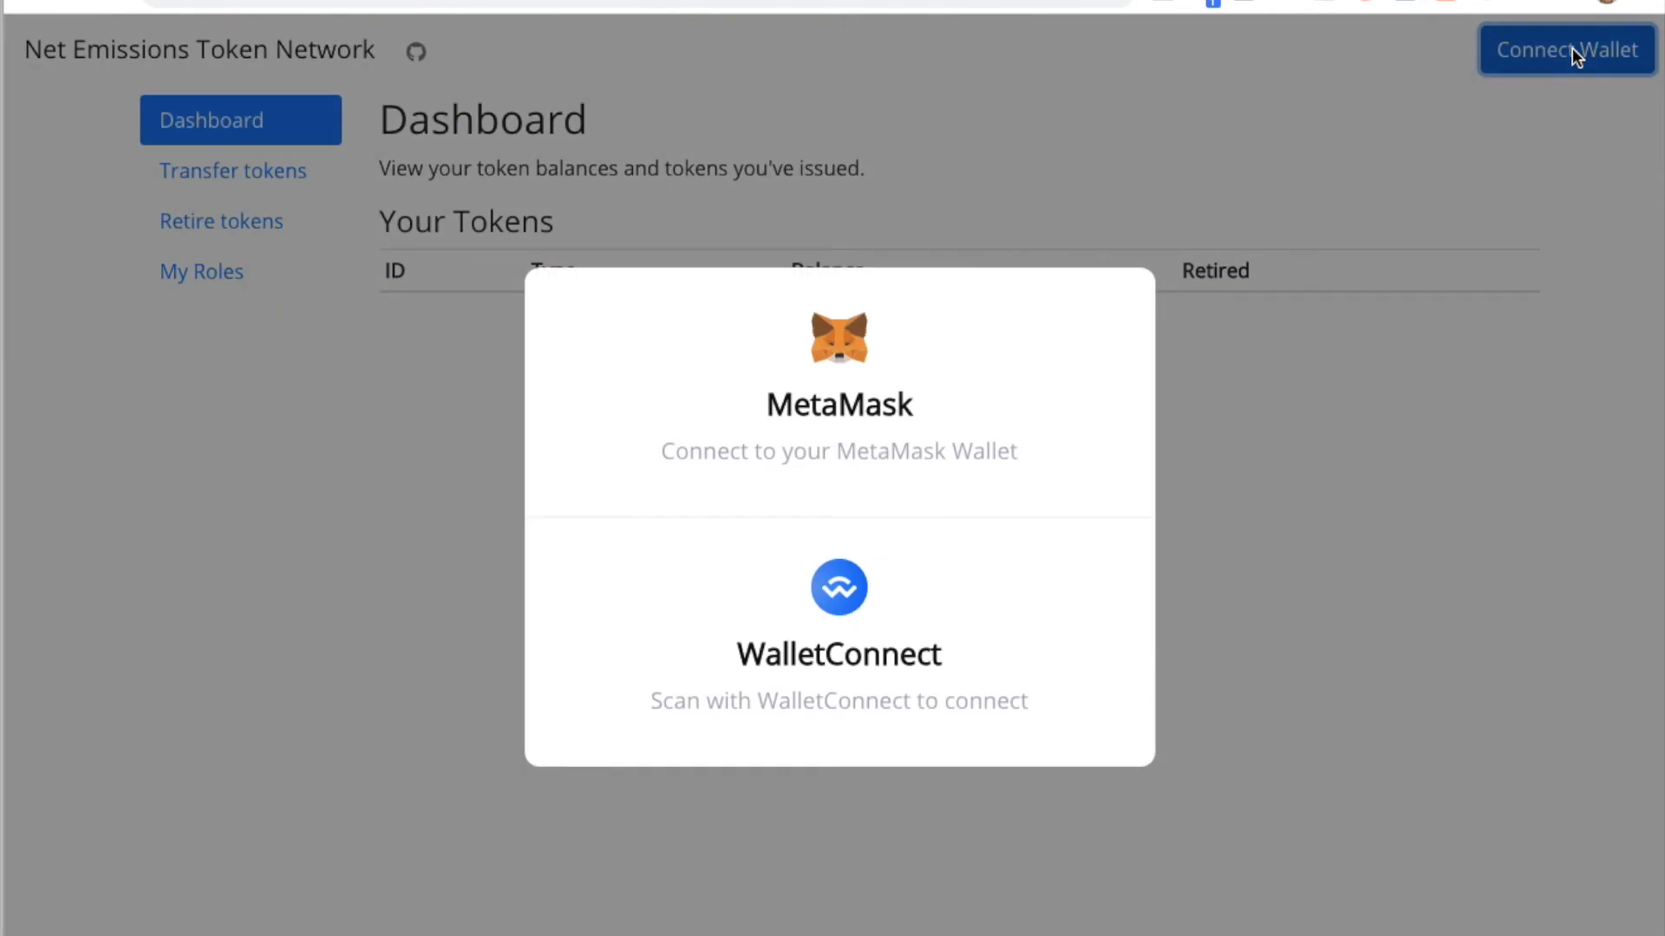
{"action": "left_click", "coordinate": [911, 409]}
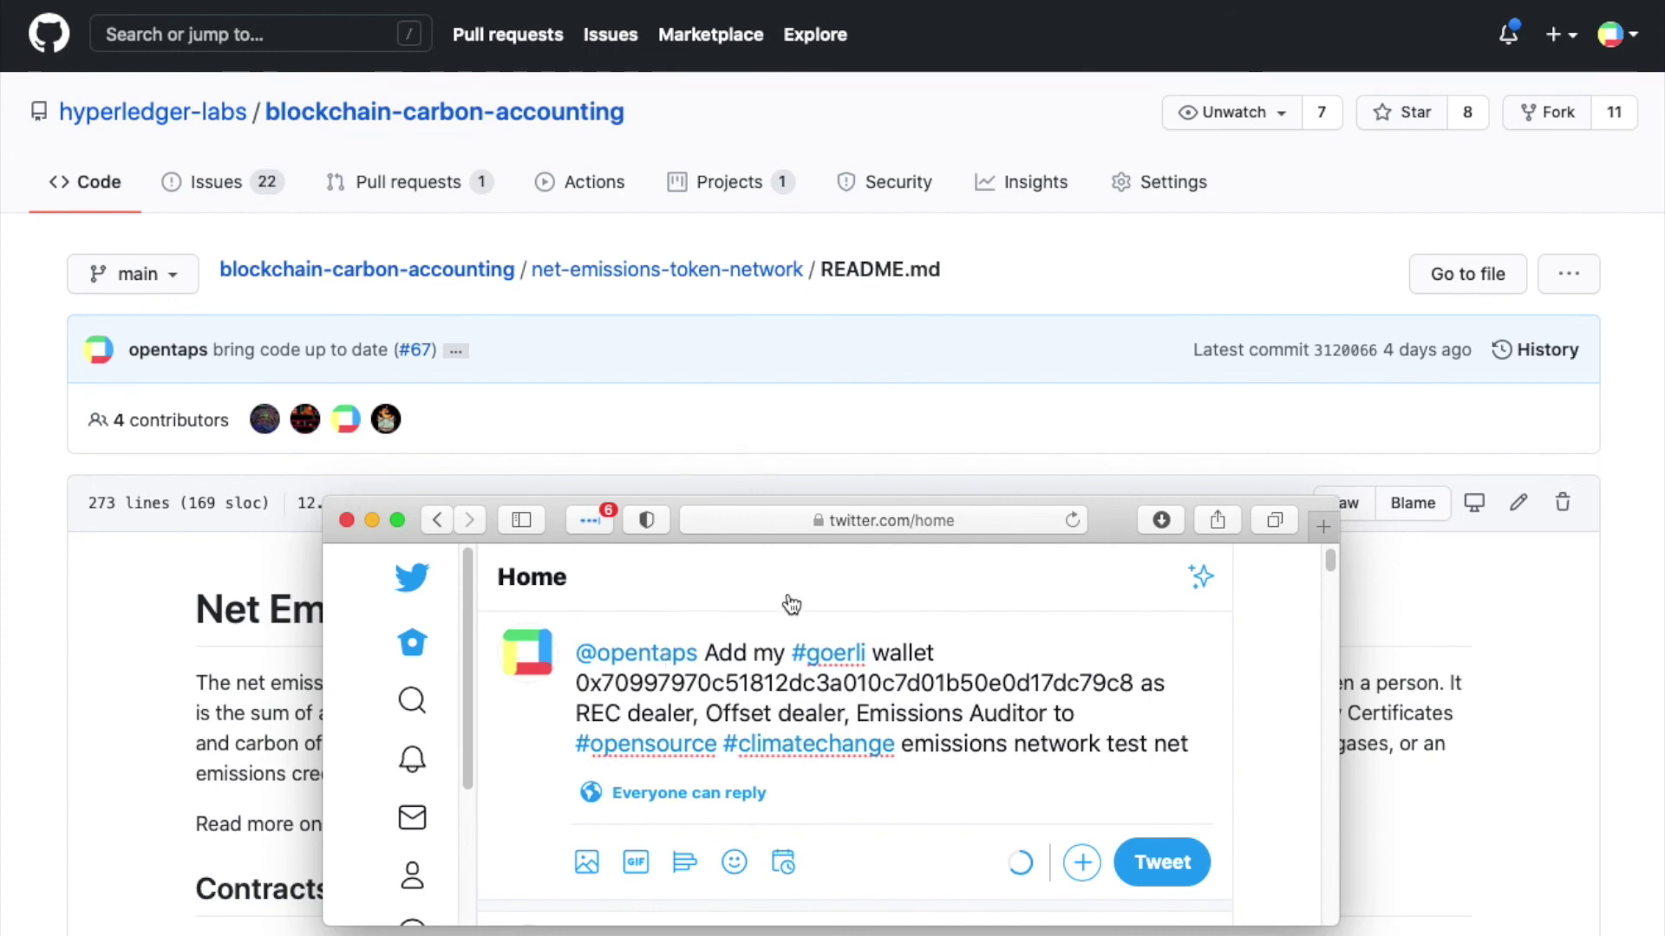
- Close the Twitter window to reveal the carbon accounting project's GitHub README
{"action": "left_click", "coordinate": [662, 4]}
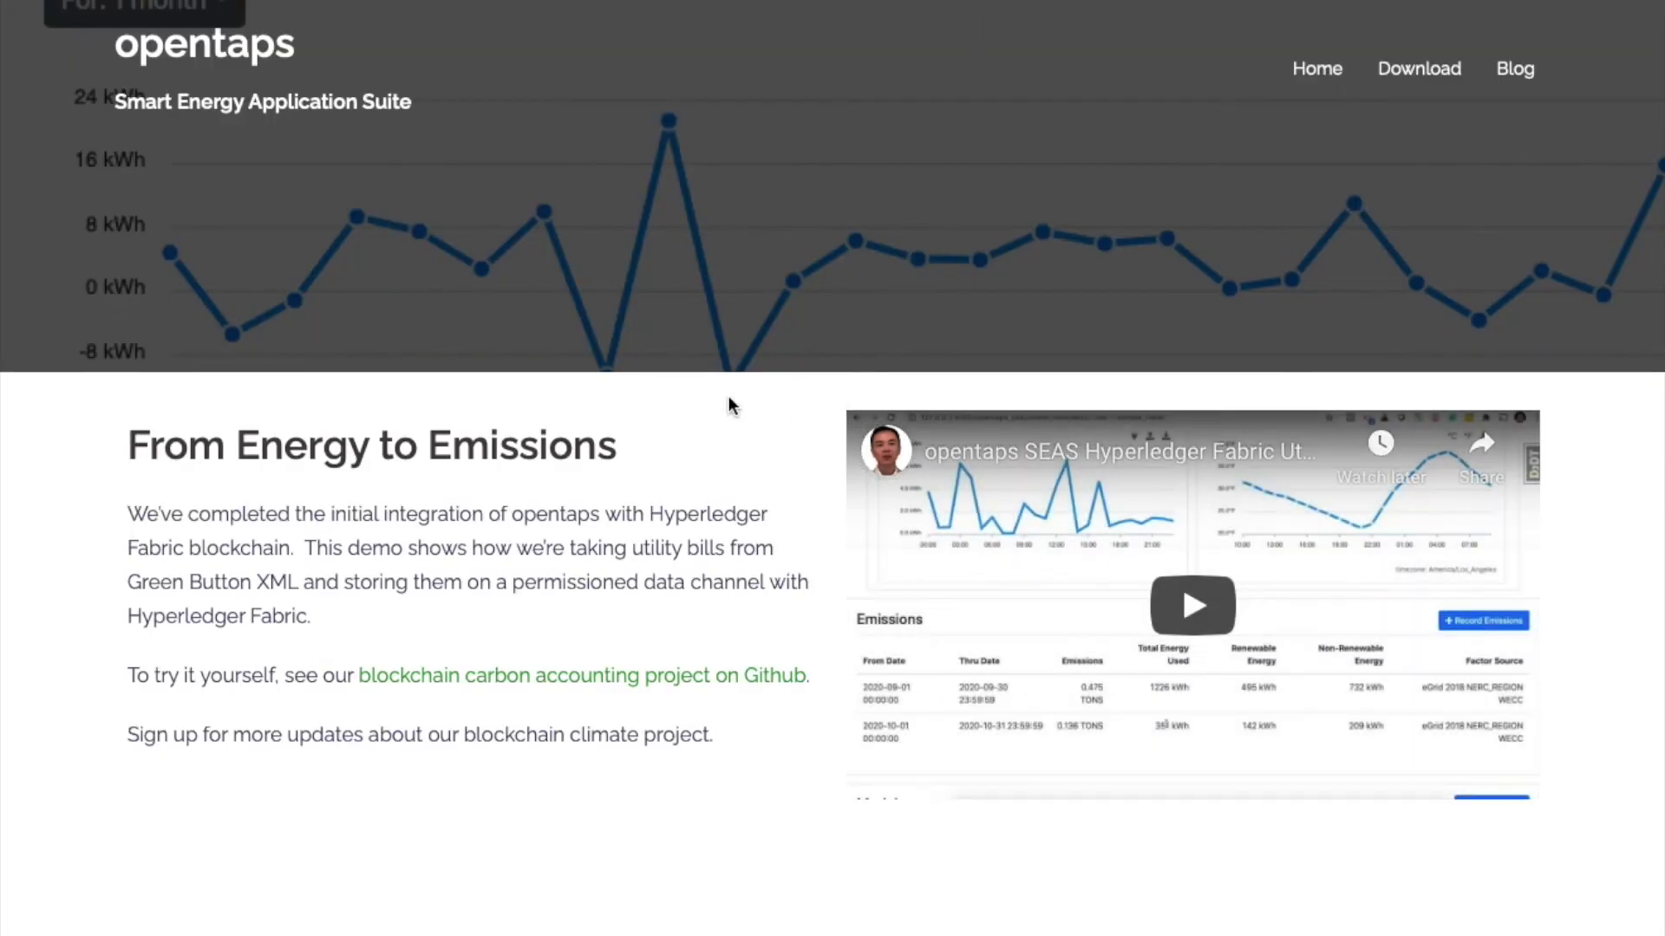
{"action": "scroll", "coordinate": [646, 457], "scroll_direction": "down", "scroll_amount": 5}
{"action": "scroll", "coordinate": [646, 457], "scroll_direction": "down", "scroll_amount": 5}
{"action": "scroll", "coordinate": [647, 457], "scroll_direction": "down", "scroll_amount": 5}
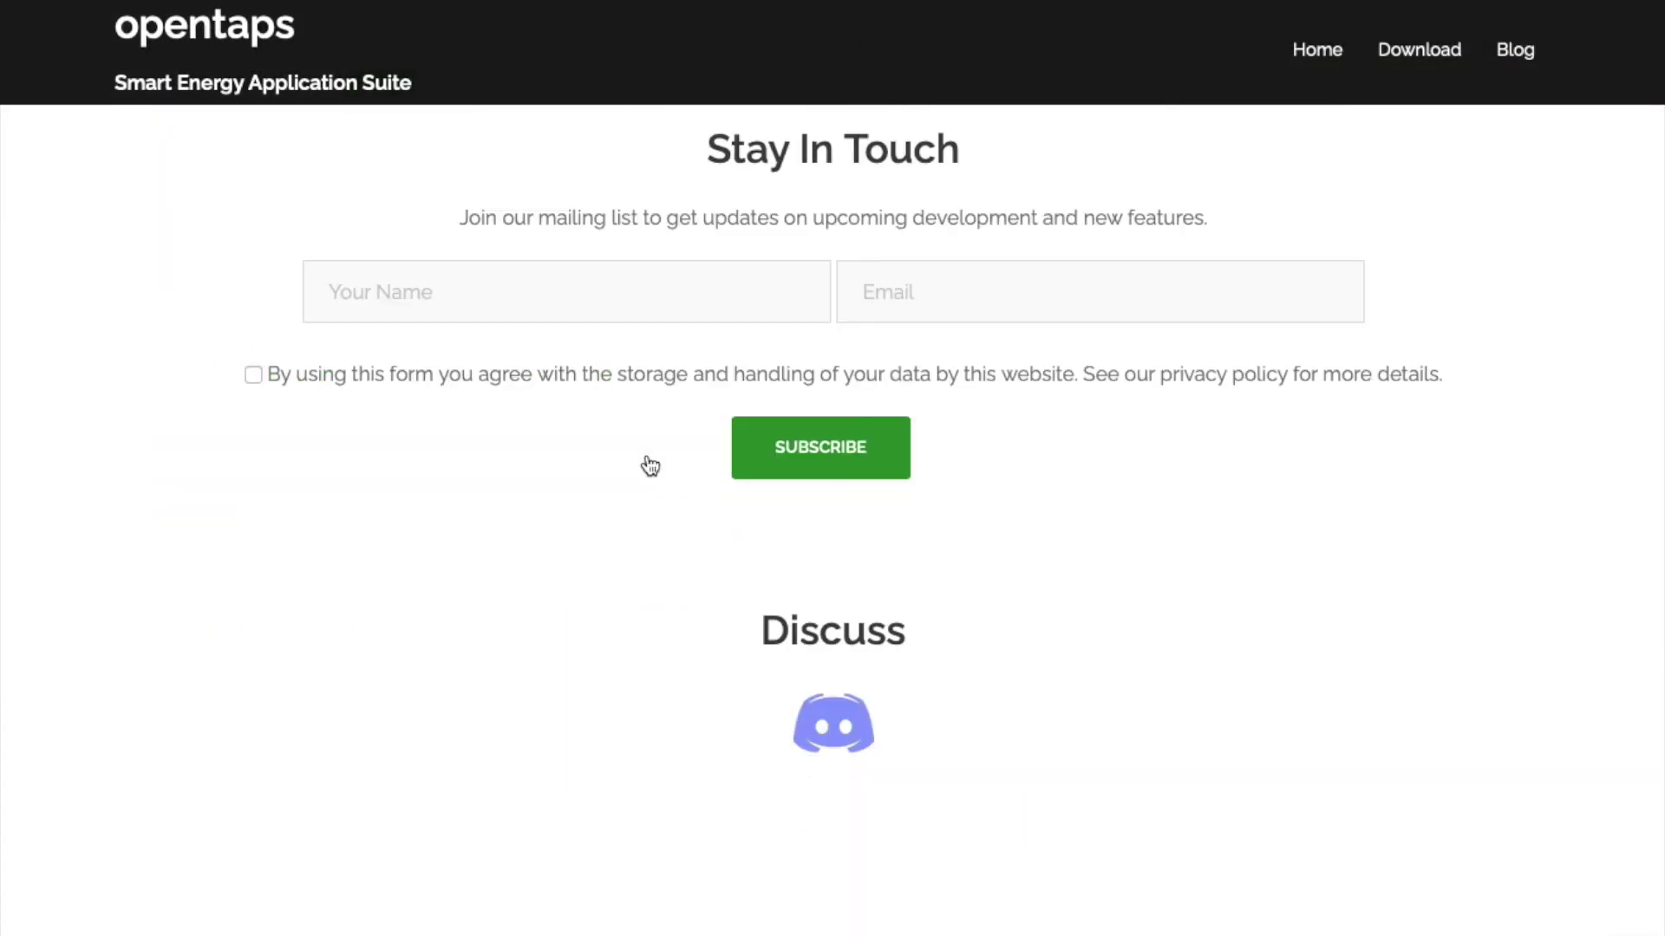